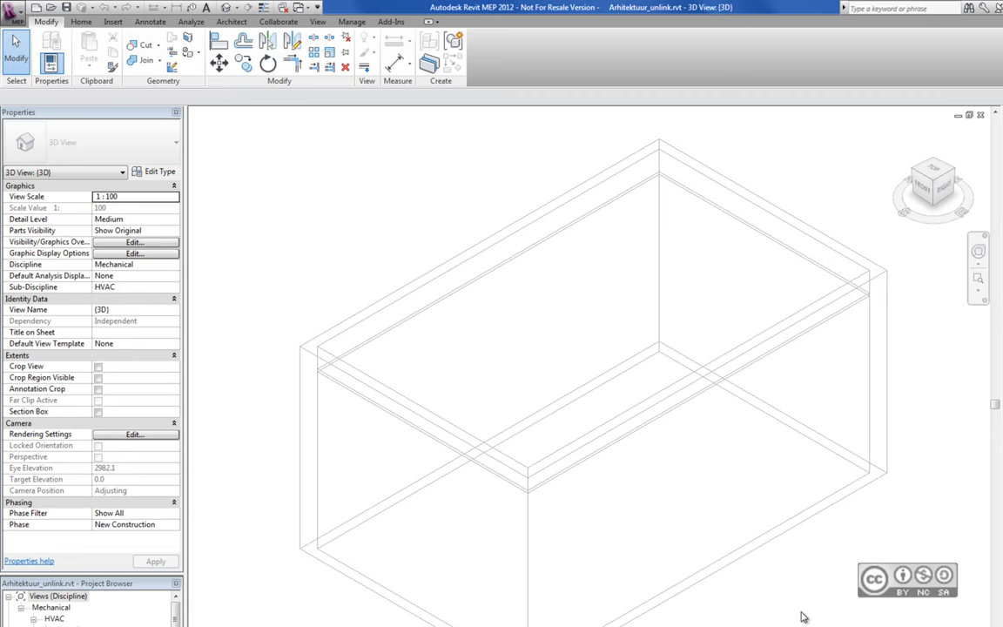
Switch the ribbon to the Home tab to show the HVAC, Plumbing & Piping and Electrical panels
click(79, 23)
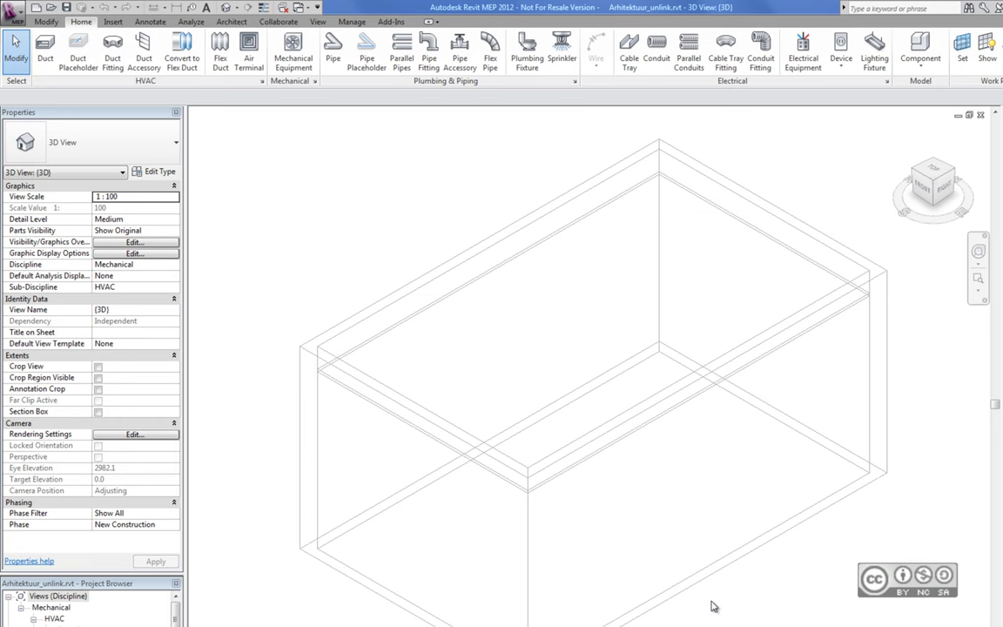
click(539, 299)
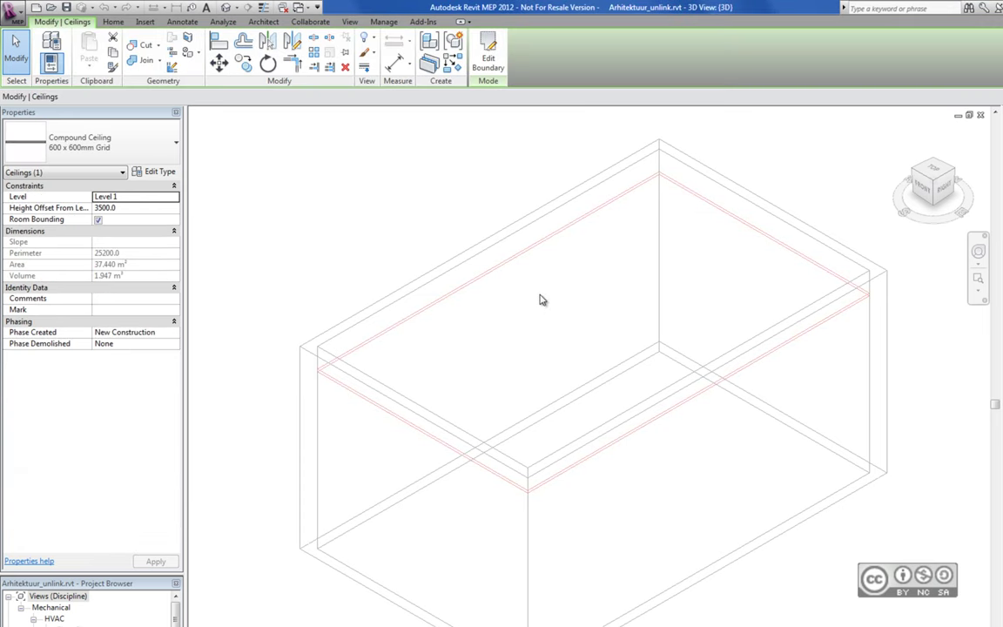
click(451, 269)
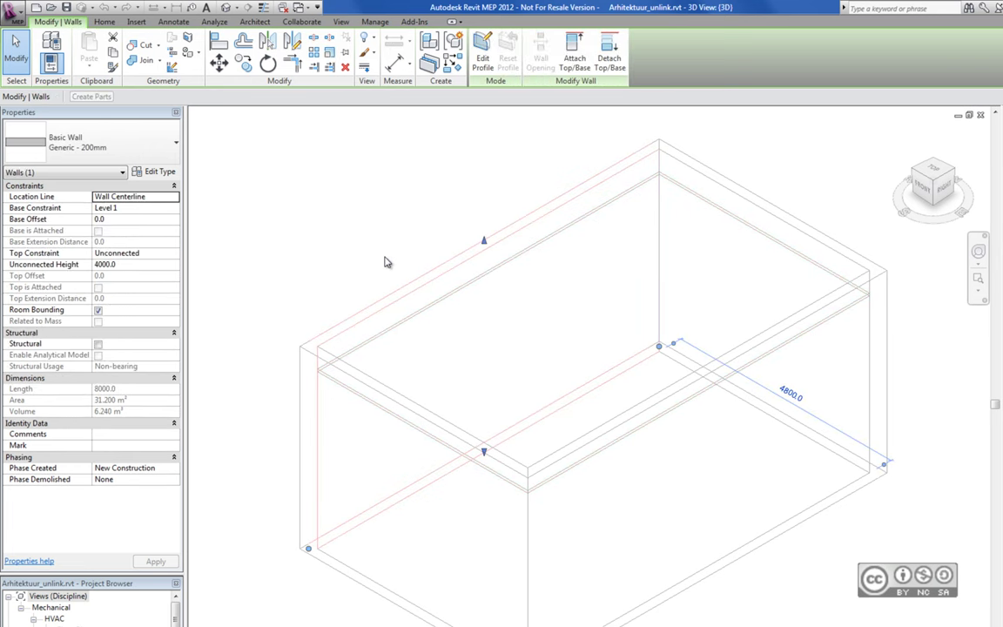
key(Escape)
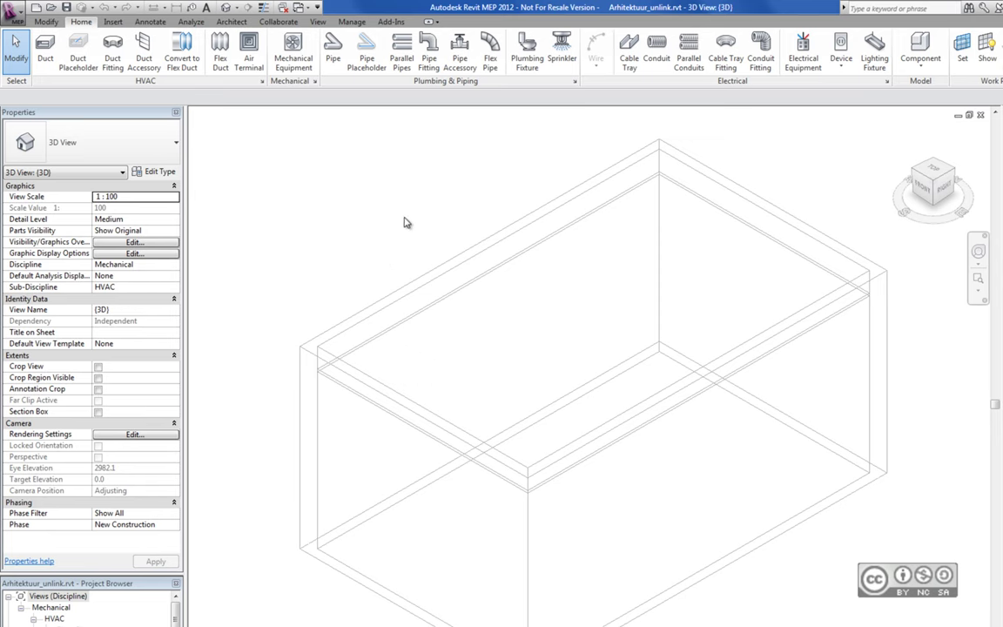
Open MEP.rvt's default 3D view and start Air Terminal placement with M_Supply Diffuser 600 x 600
click(235, 7)
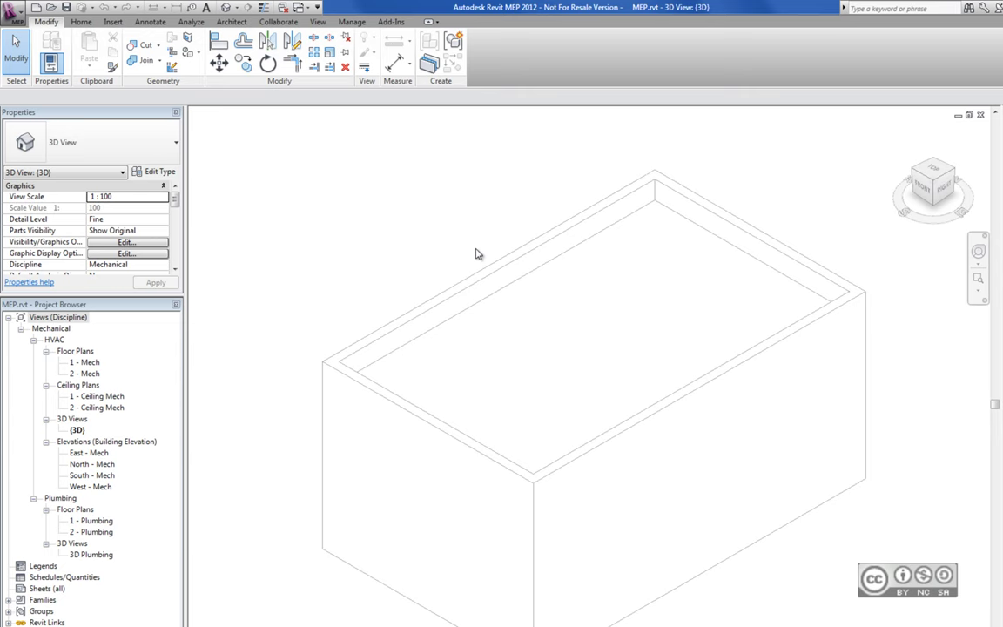
click(81, 21)
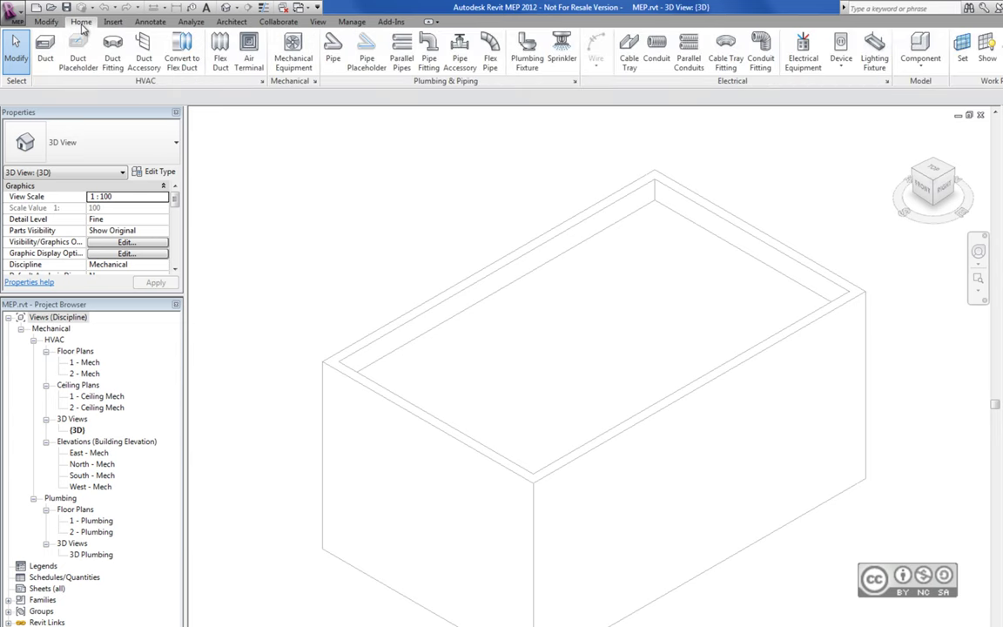
click(250, 49)
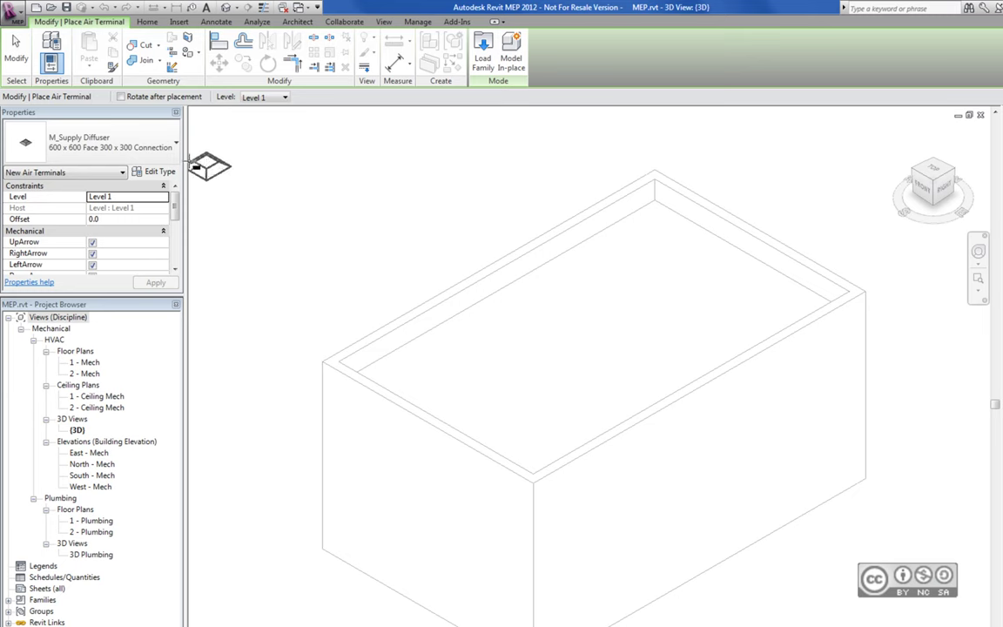
Choose the M_Supply Diffuser - Hosted type, then cancel placement with Modify
click(146, 152)
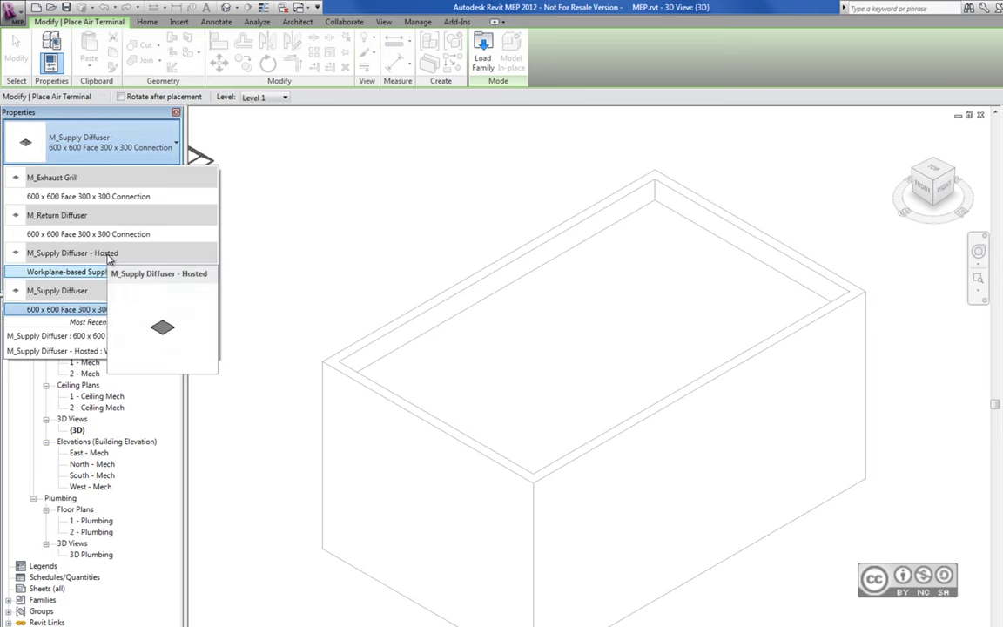
click(74, 271)
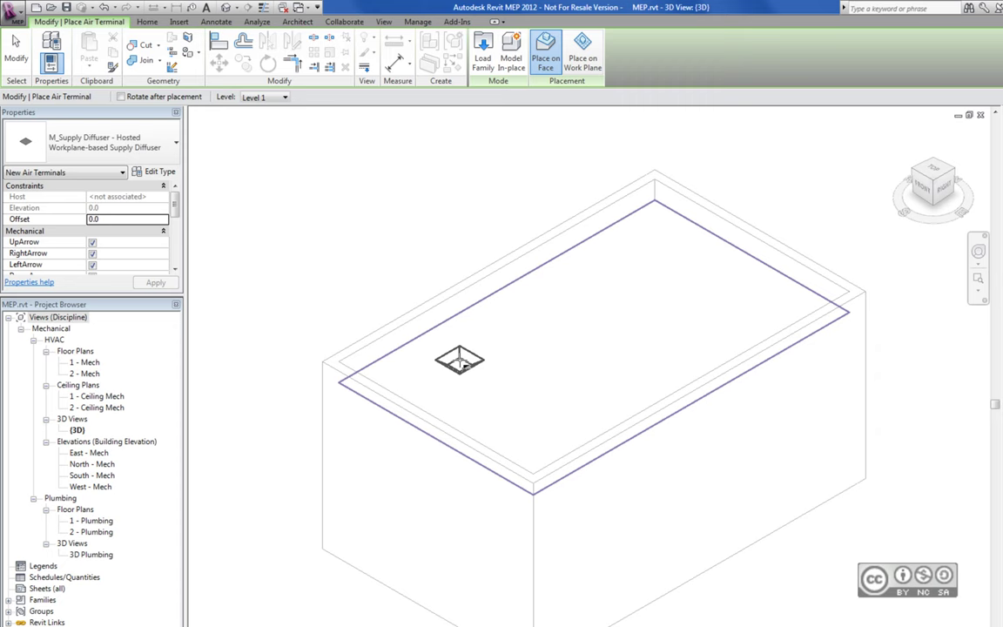
click(19, 42)
click(279, 21)
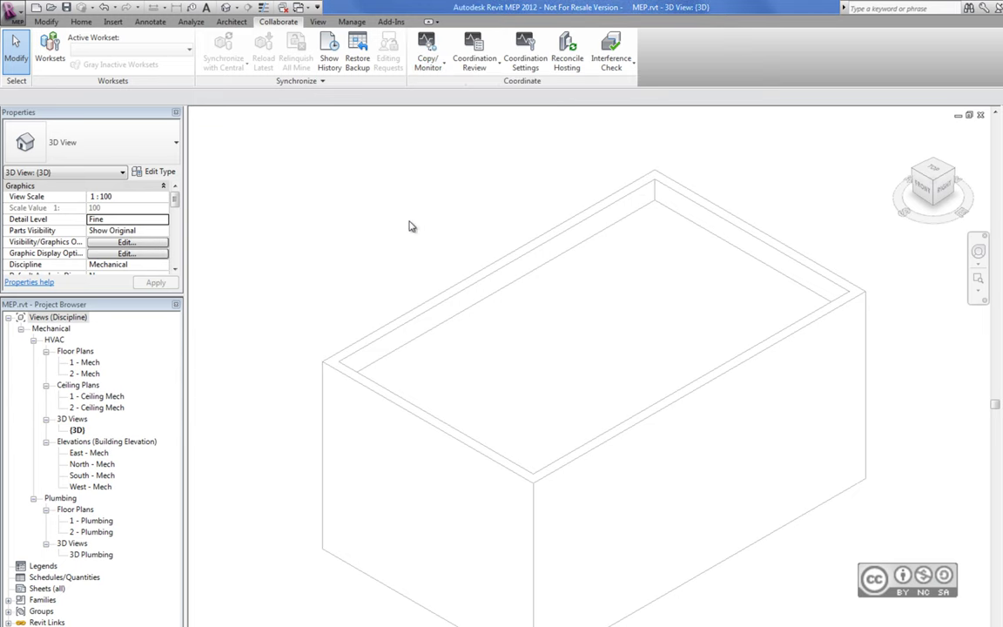
Return to the Home tab's HVAC and mechanical equipment tools
click(81, 21)
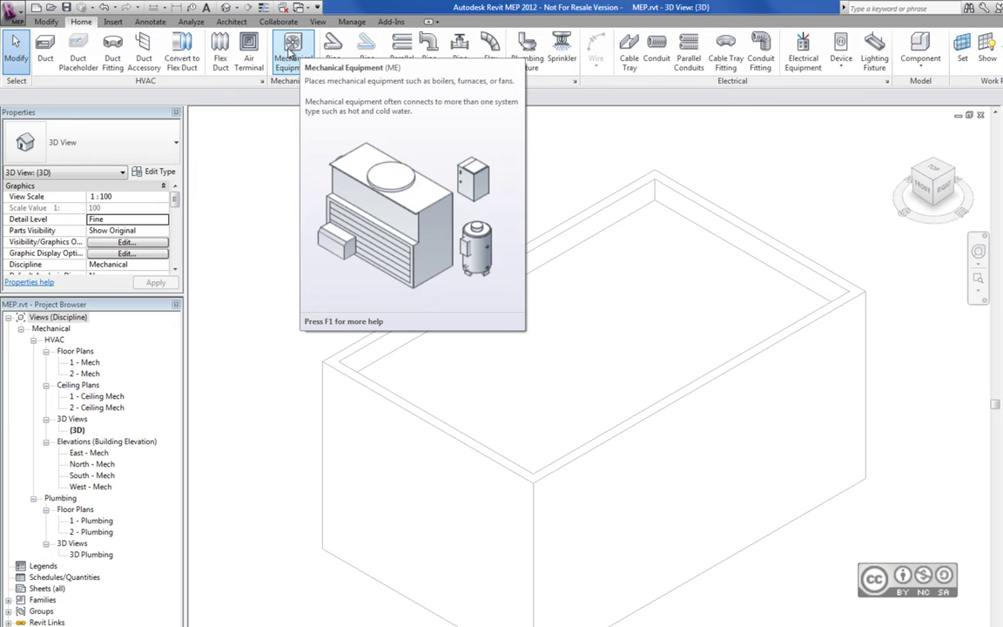
Zoom and pan to the equipment, then select the air handling unit to review its properties
scroll(667, 302, up, 3)
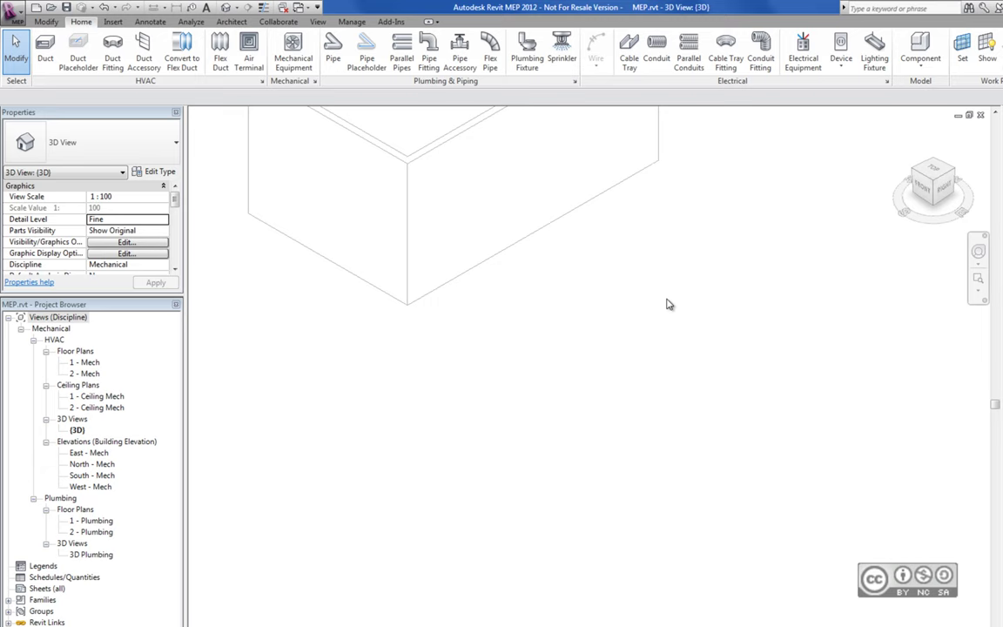
scroll(653, 366, up, 3)
mouse_move(668, 375)
middle_down()
mouse_move(525, 286)
mouse_move(444, 274)
middle_up()
scroll(444, 274, up, 1)
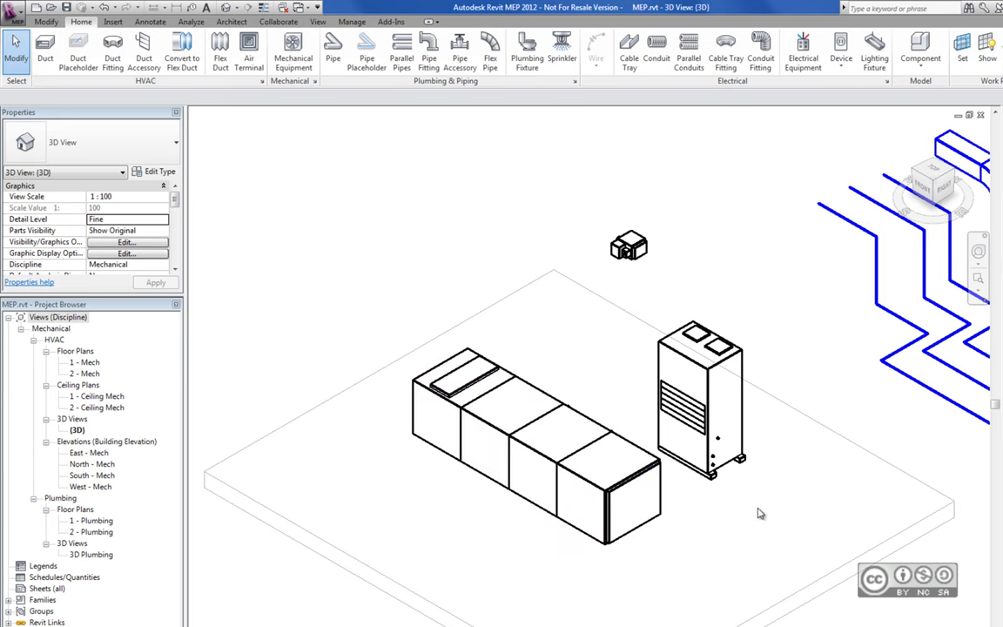
click(652, 472)
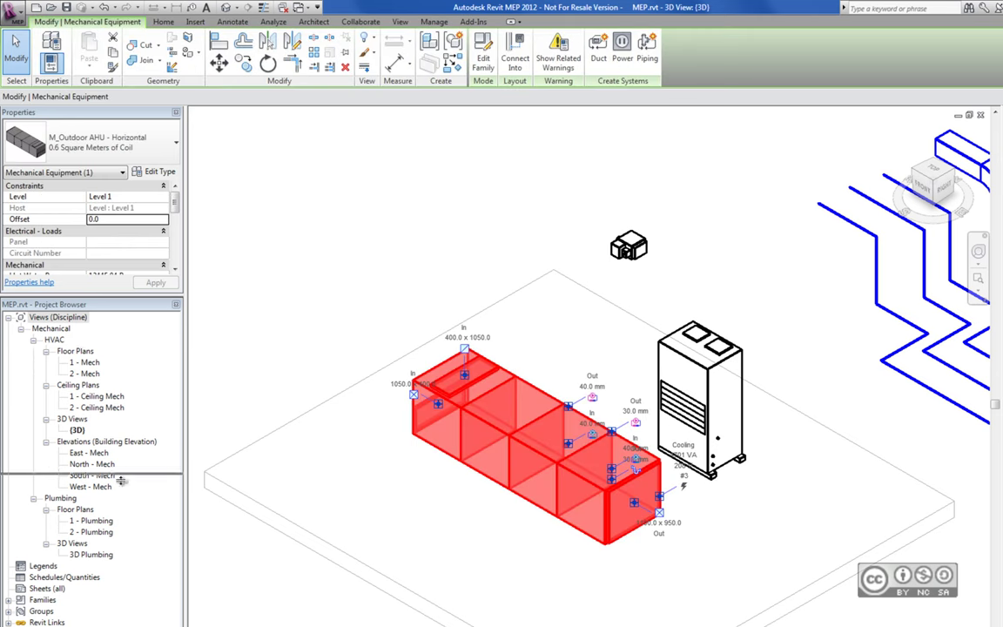
drag(112, 295, 117, 520)
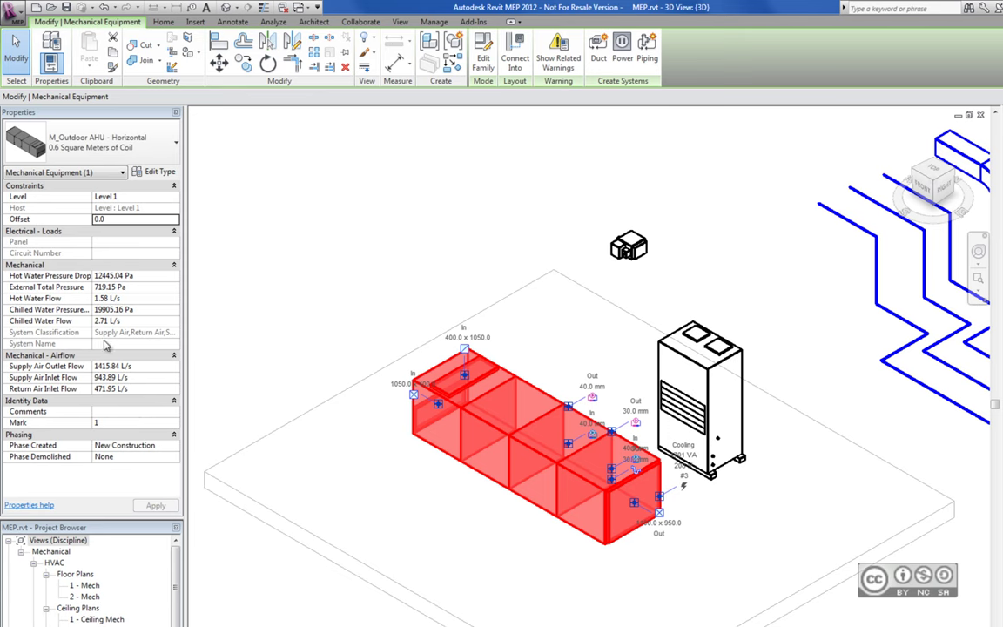
click(361, 350)
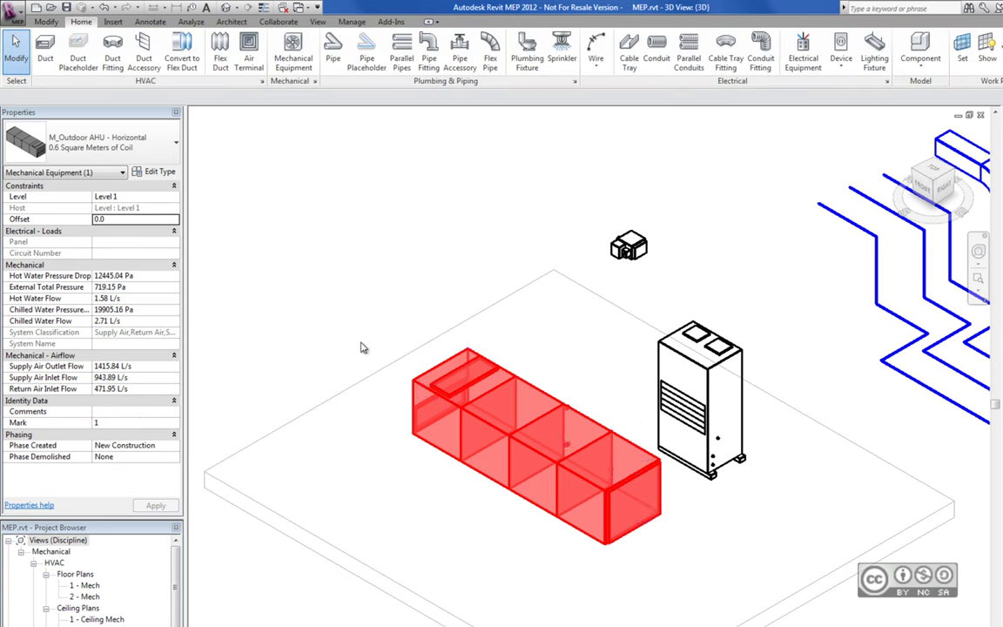
click(419, 390)
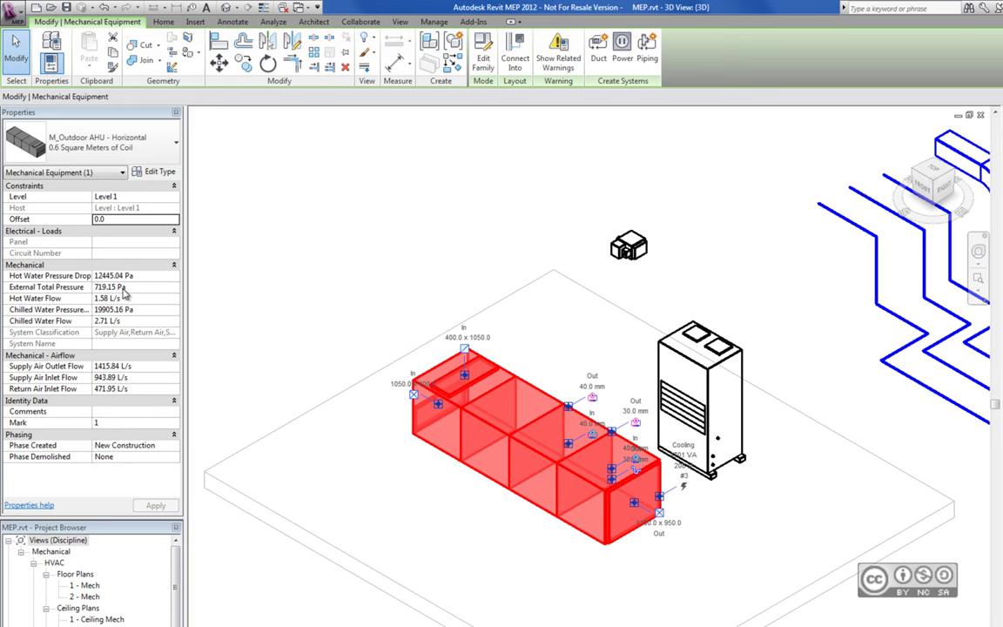
click(380, 326)
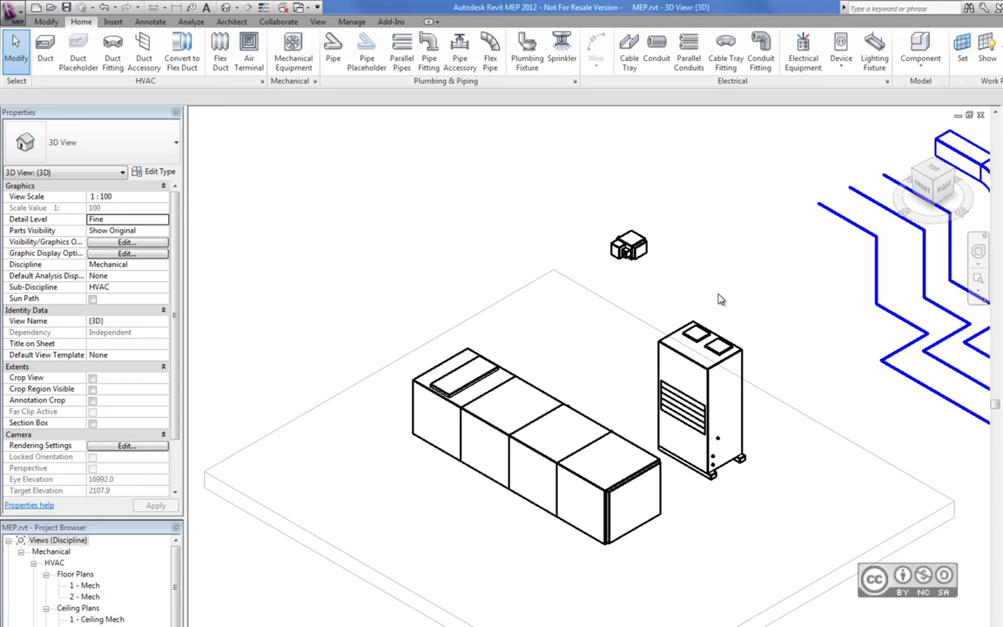
Select the small VAV unit to check its offset, then select the outdoor air handling unit
click(629, 246)
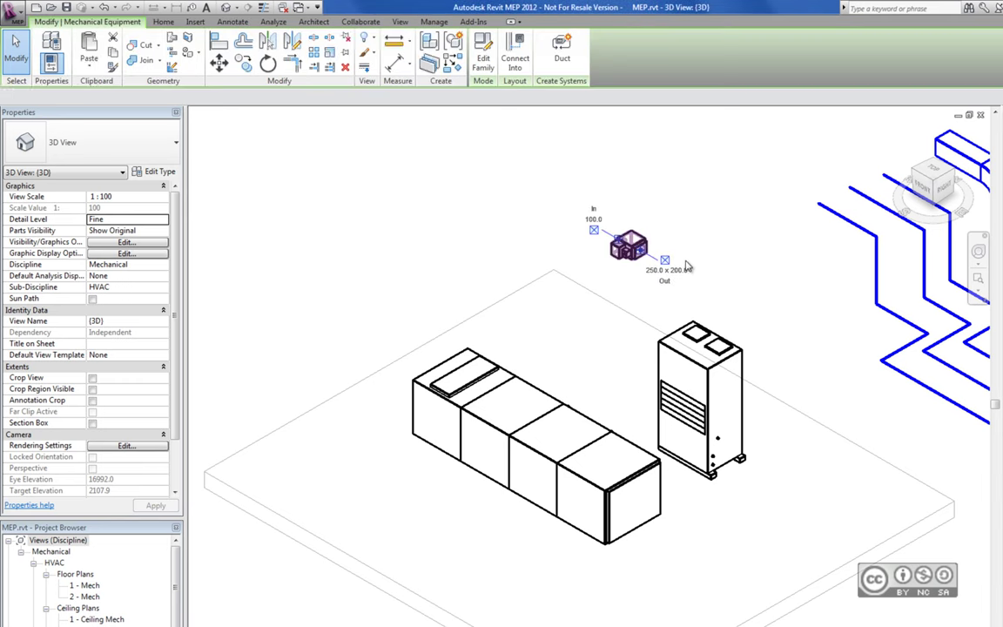
scroll(646, 219, up, 2)
scroll(646, 220, down, 1)
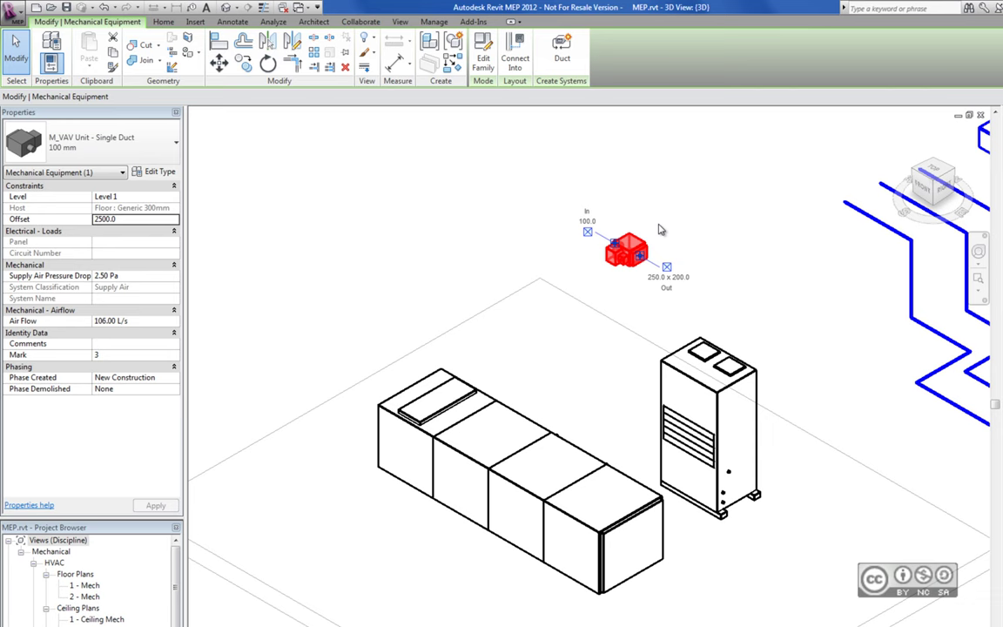
click(659, 230)
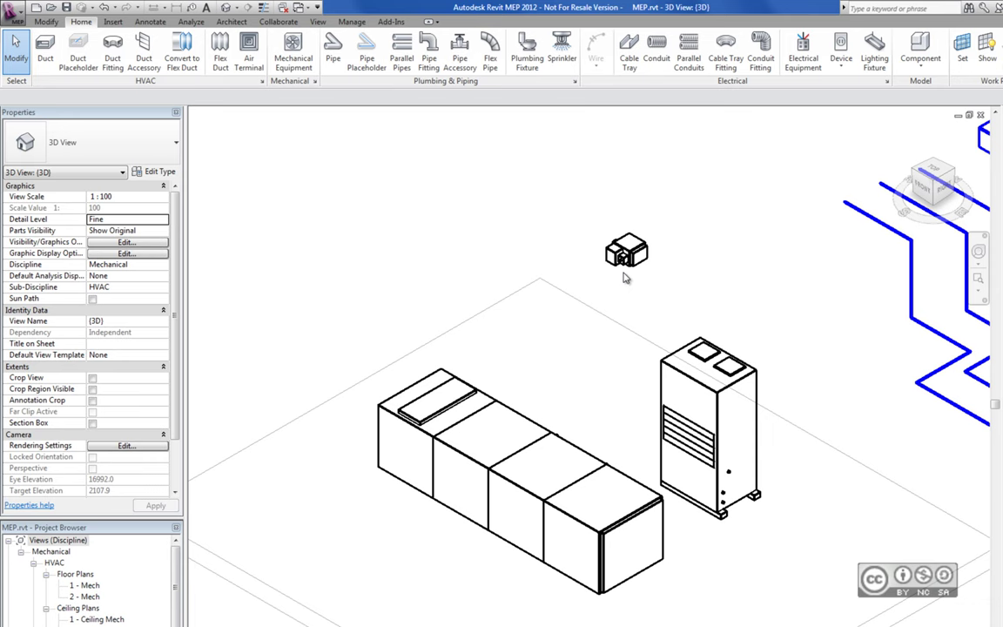
click(620, 254)
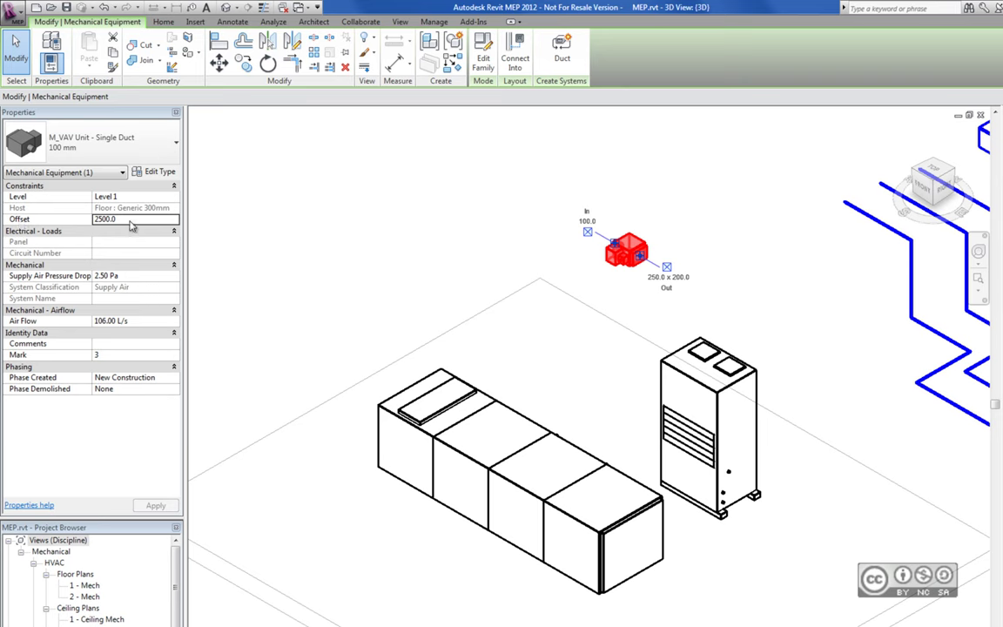
click(495, 279)
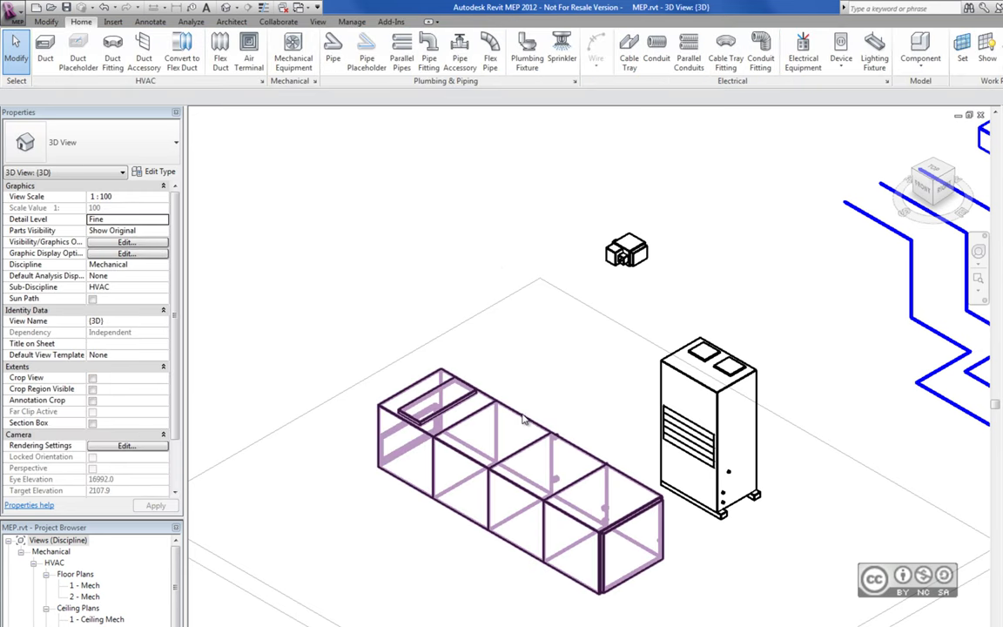
click(524, 420)
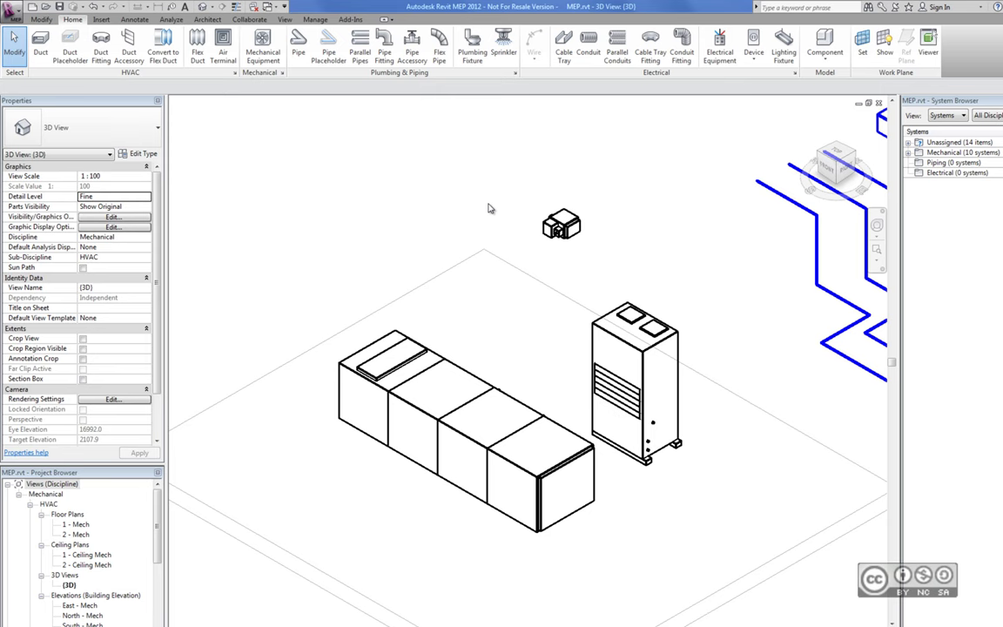
Pan to the sample duct and pipe runs and select the leftmost duct's lower segment
mouse_move(643, 170)
middle_down()
mouse_move(352, 351)
mouse_move(331, 387)
middle_up()
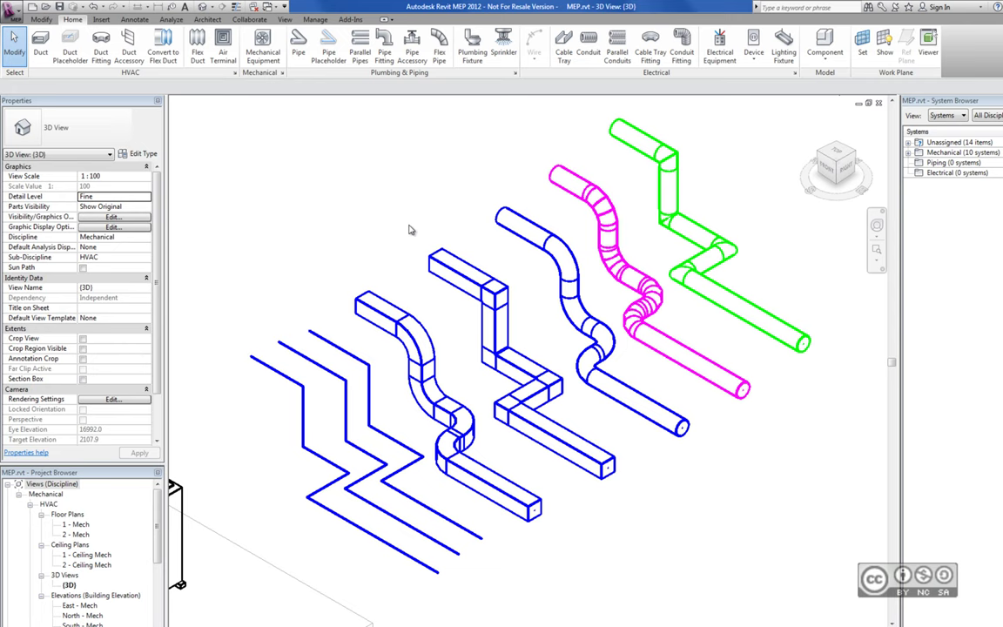
middle_drag(410, 230, 408, 239)
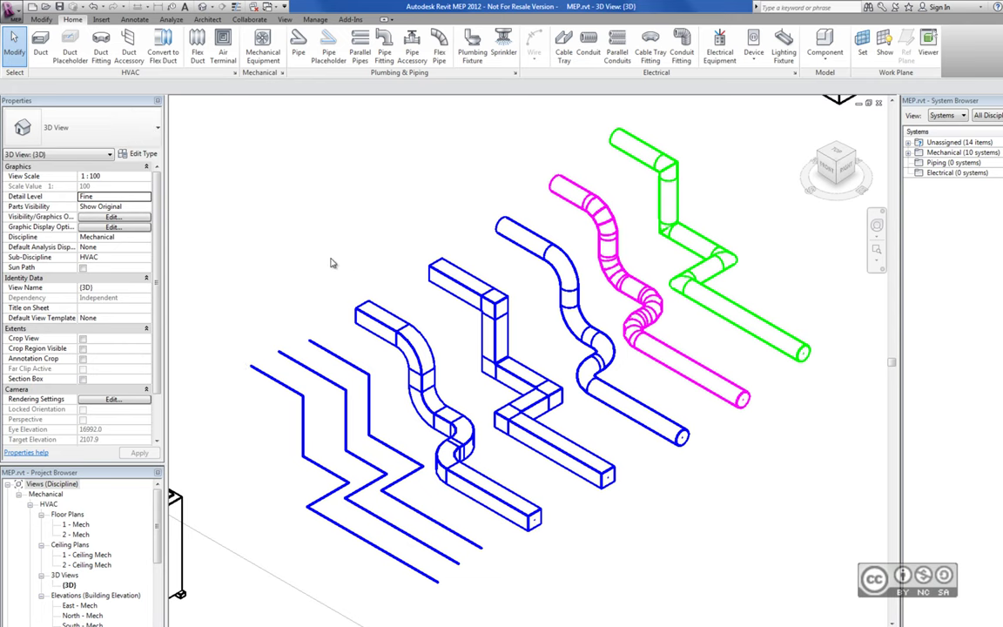
click(369, 529)
click(448, 521)
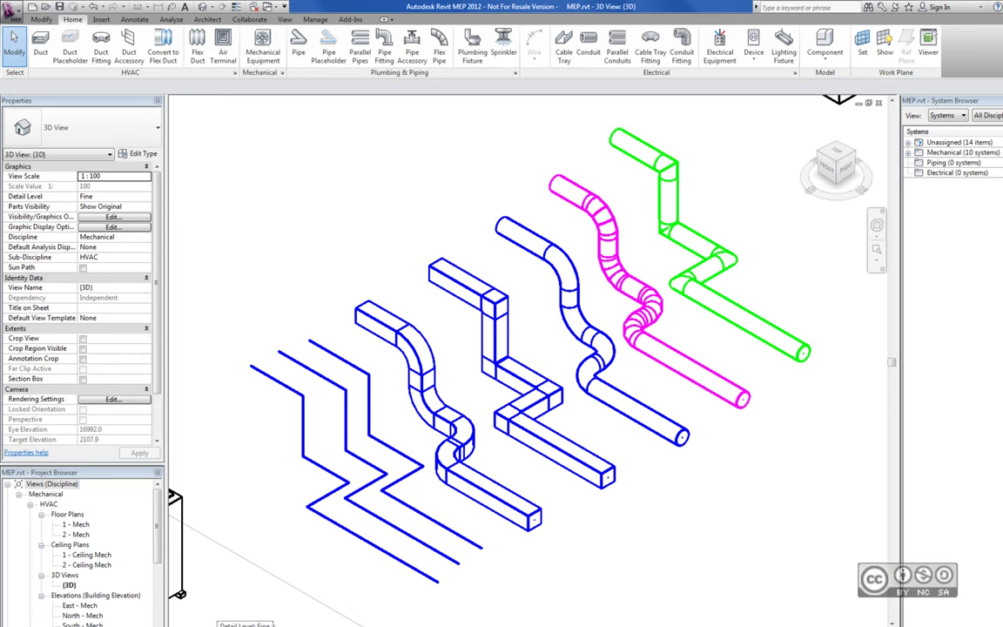
Set the 3D view's detail level to Fine and select a duct placeholder
click(229, 620)
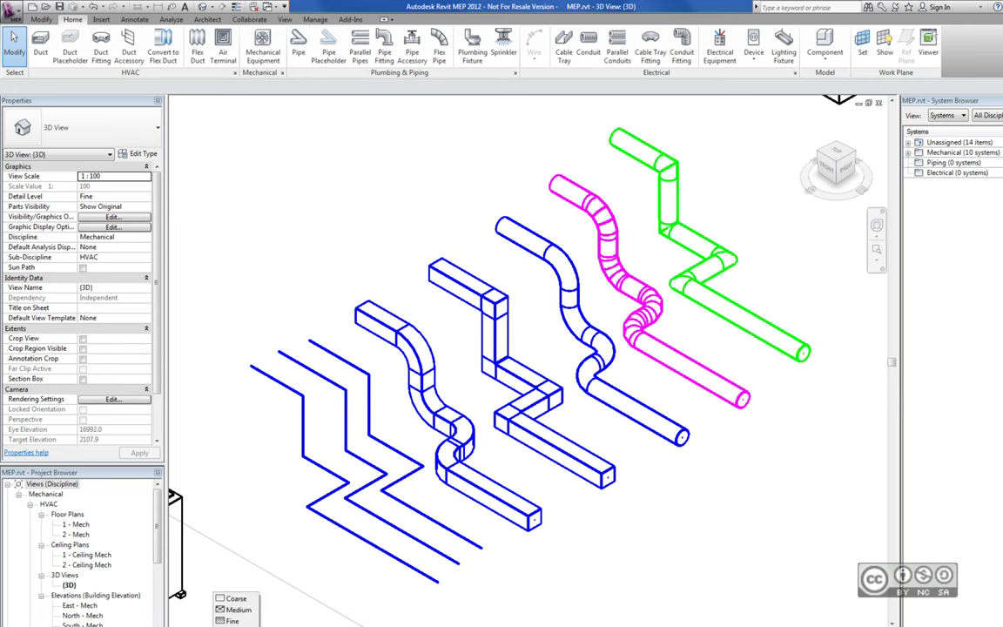
click(235, 596)
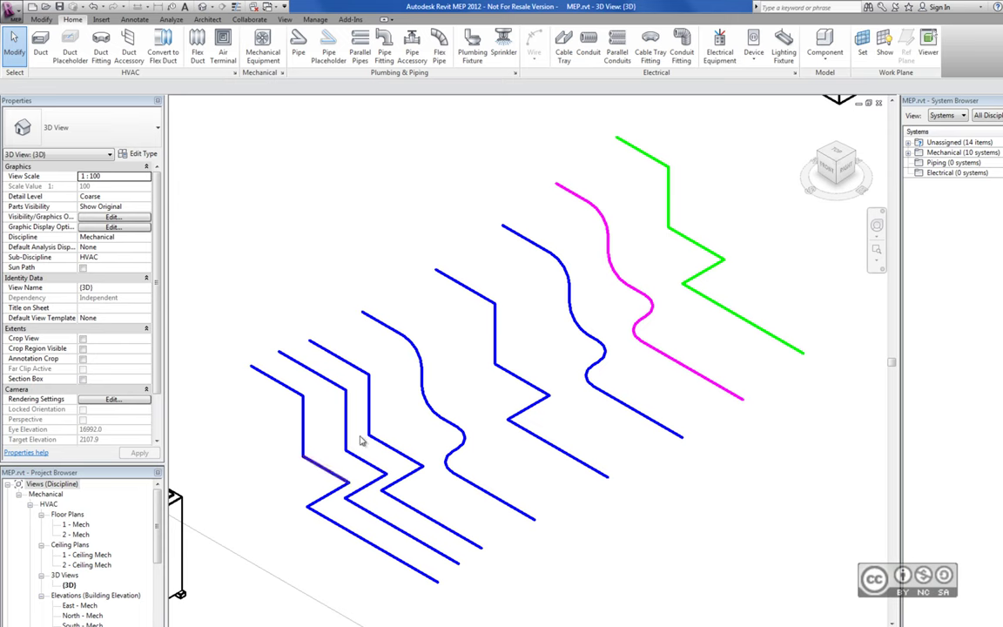
click(222, 622)
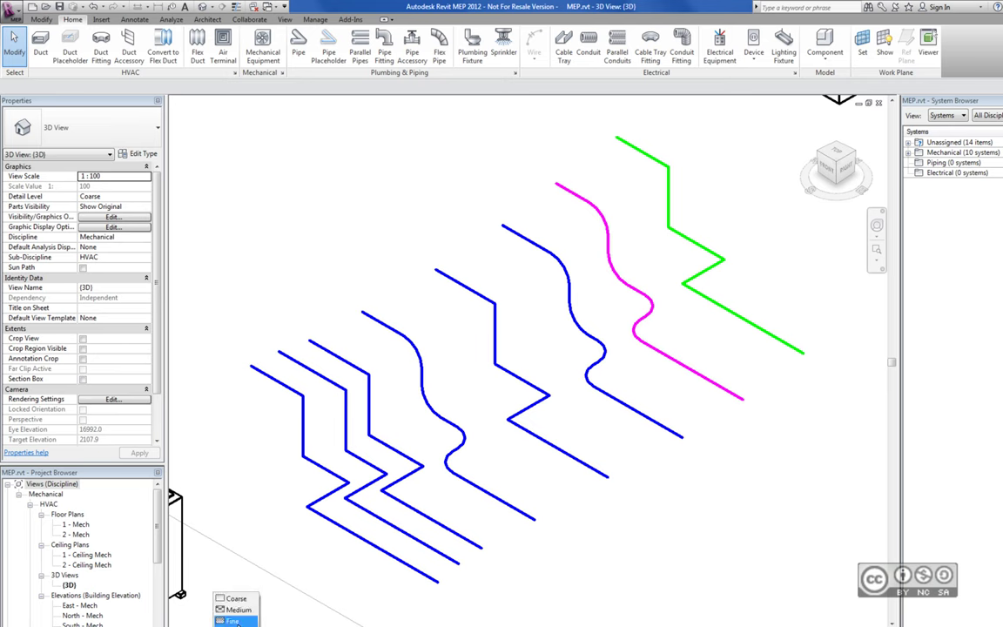
click(231, 621)
click(419, 493)
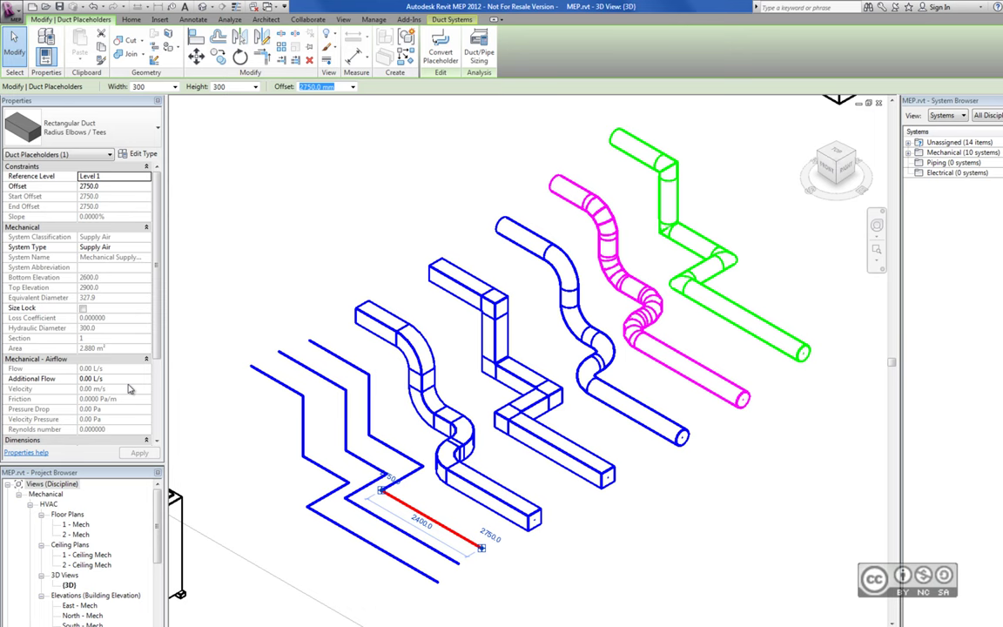
drag(148, 316, 157, 416)
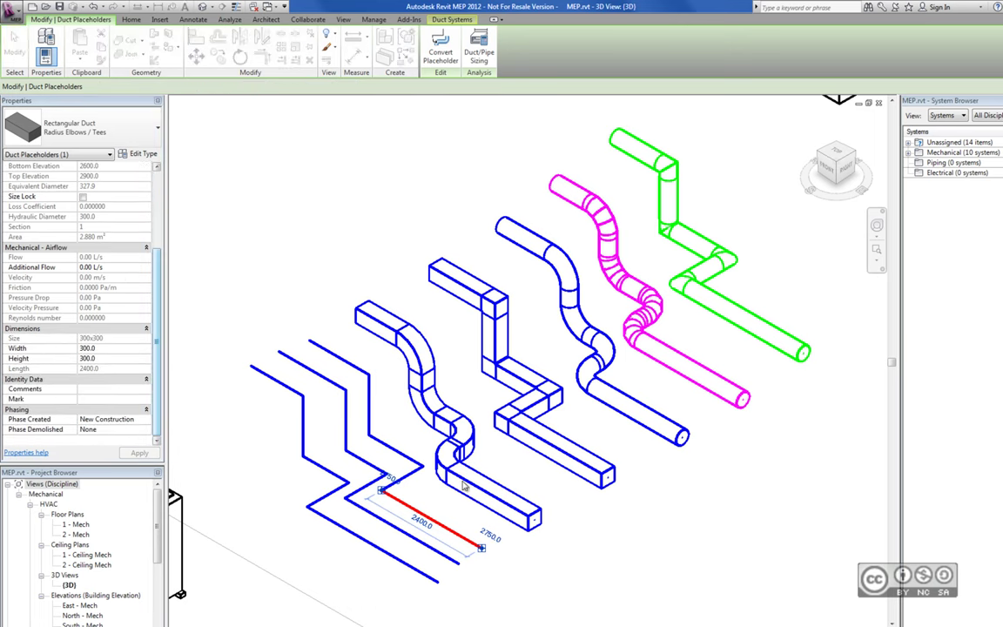
key(Escape)
click(510, 465)
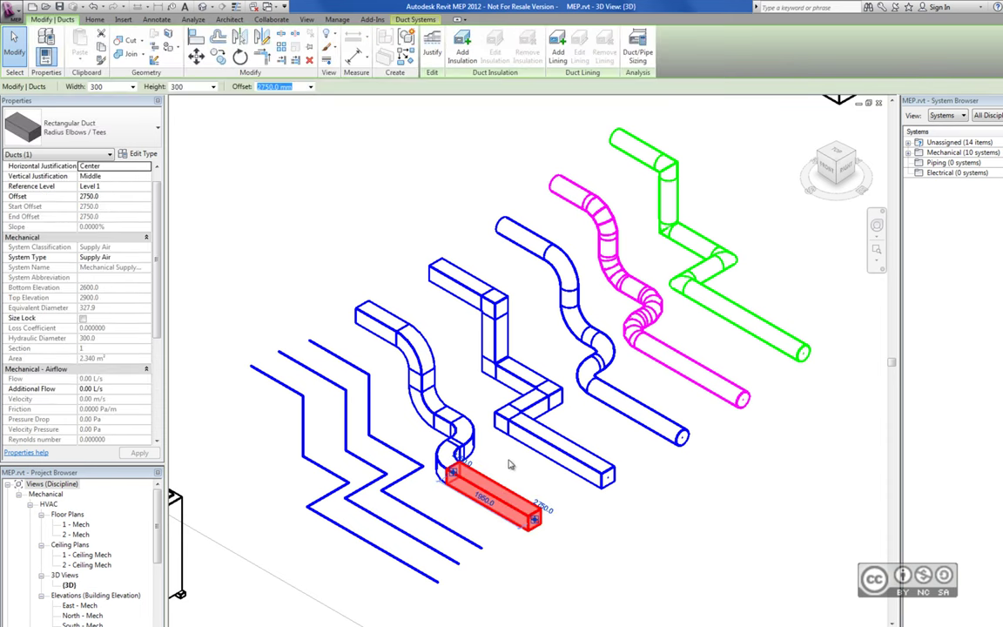
drag(153, 306, 157, 430)
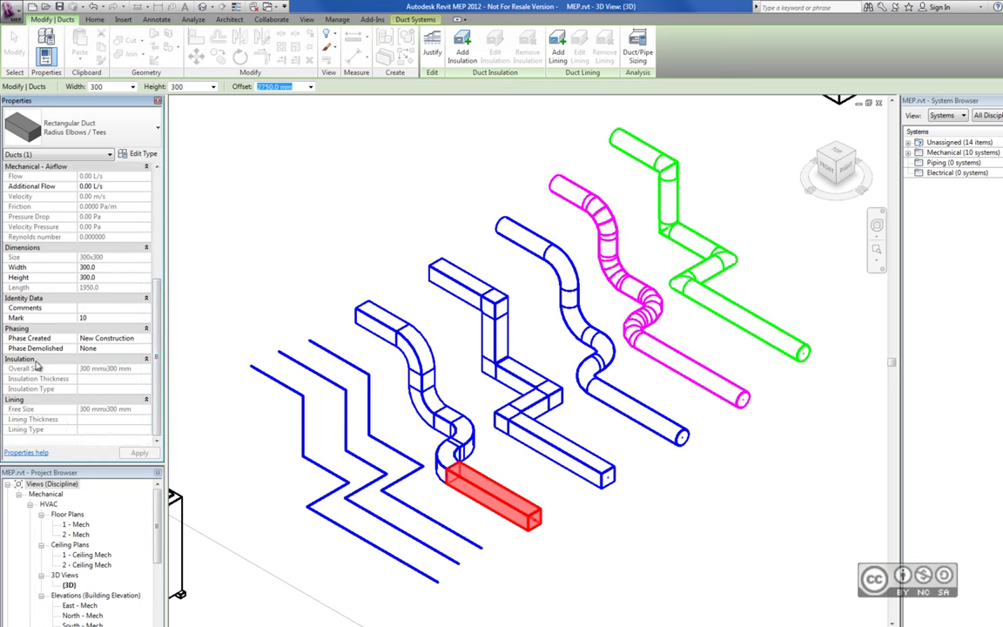
click(156, 259)
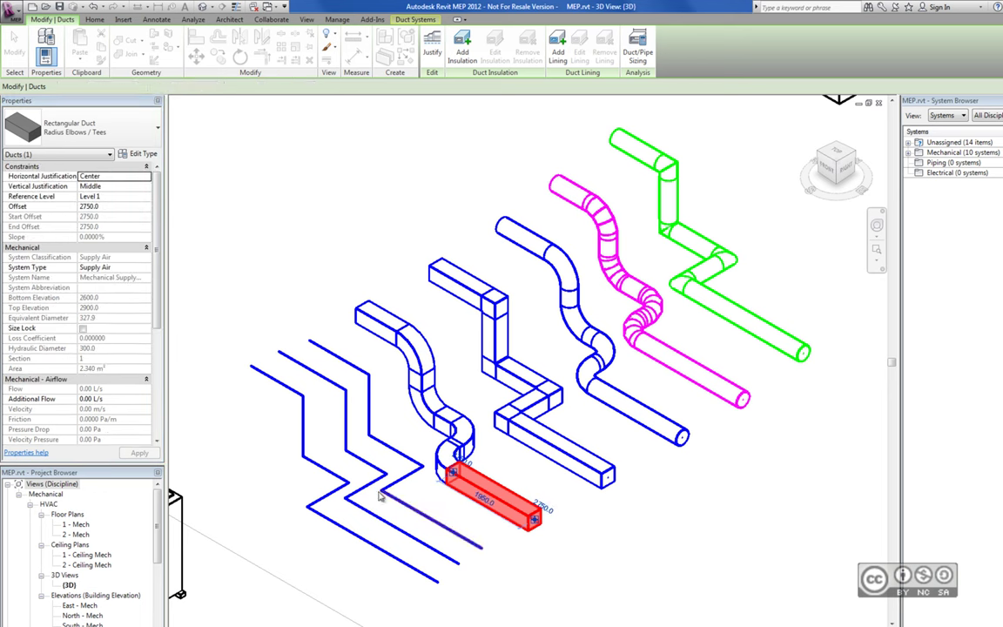
click(438, 512)
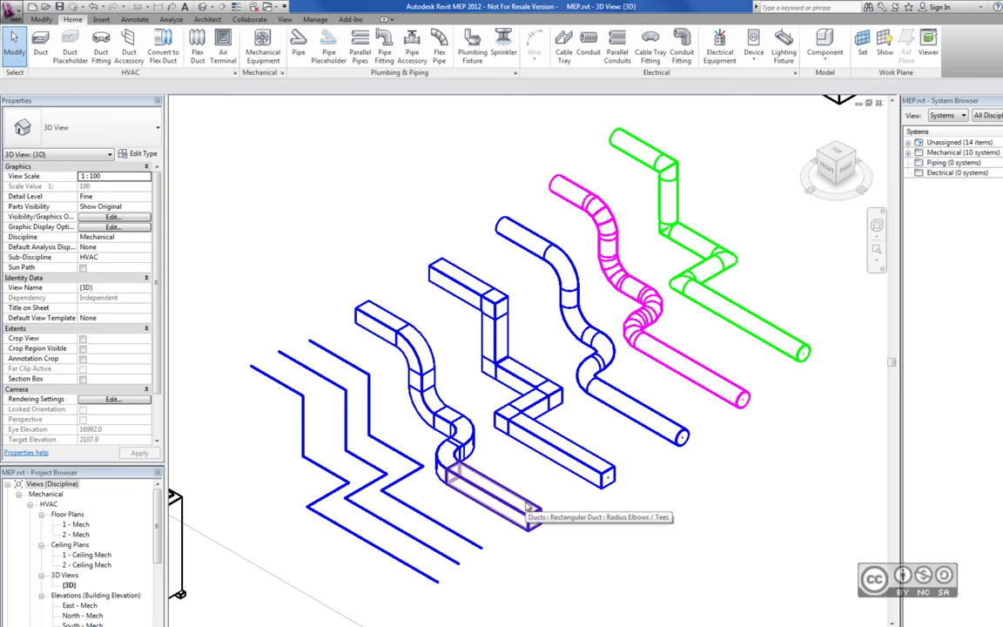
click(529, 508)
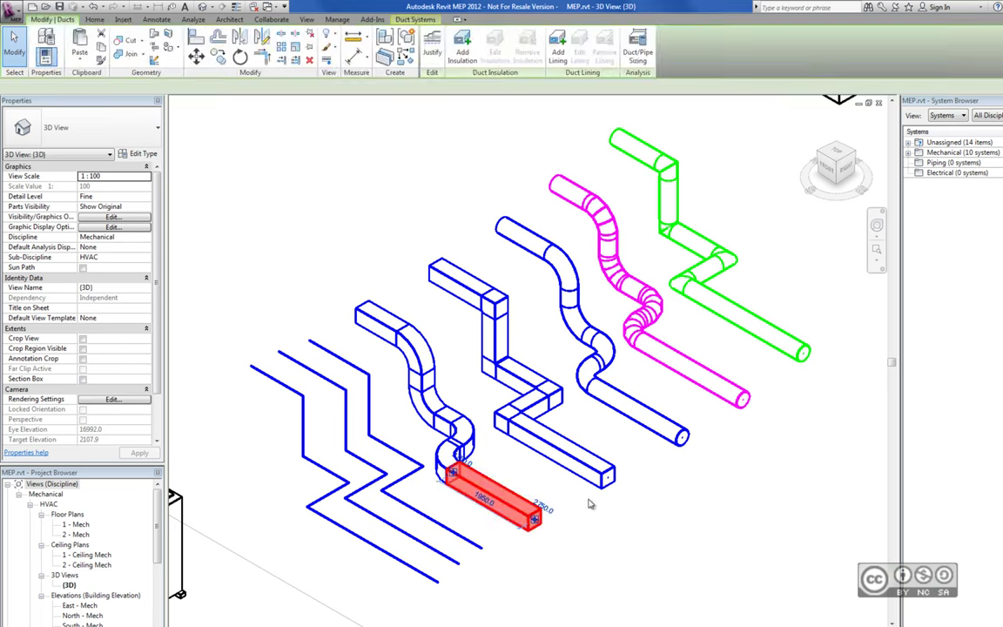
click(529, 468)
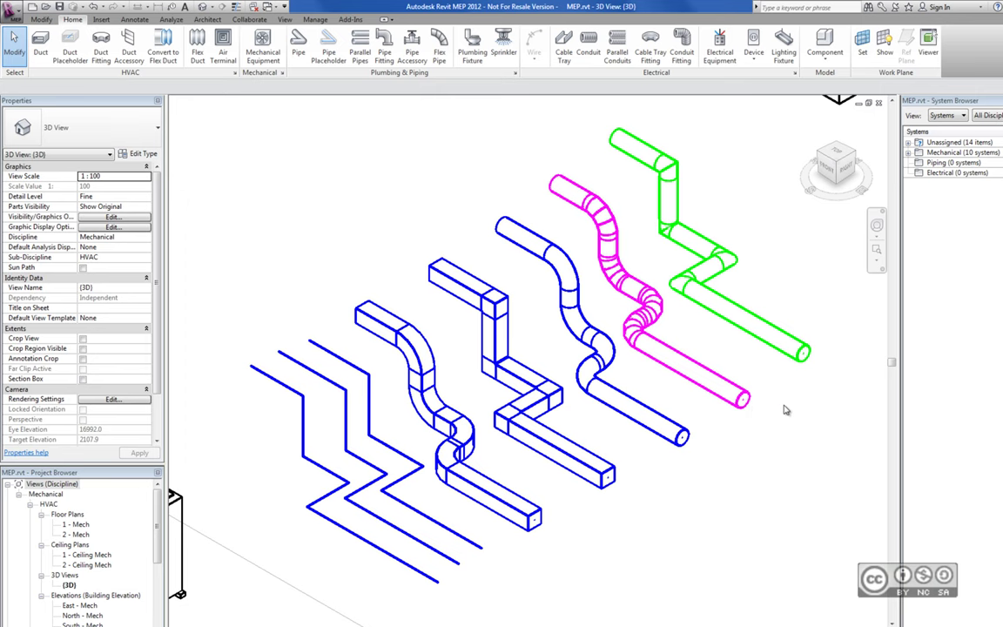
middle_drag(742, 408, 696, 426)
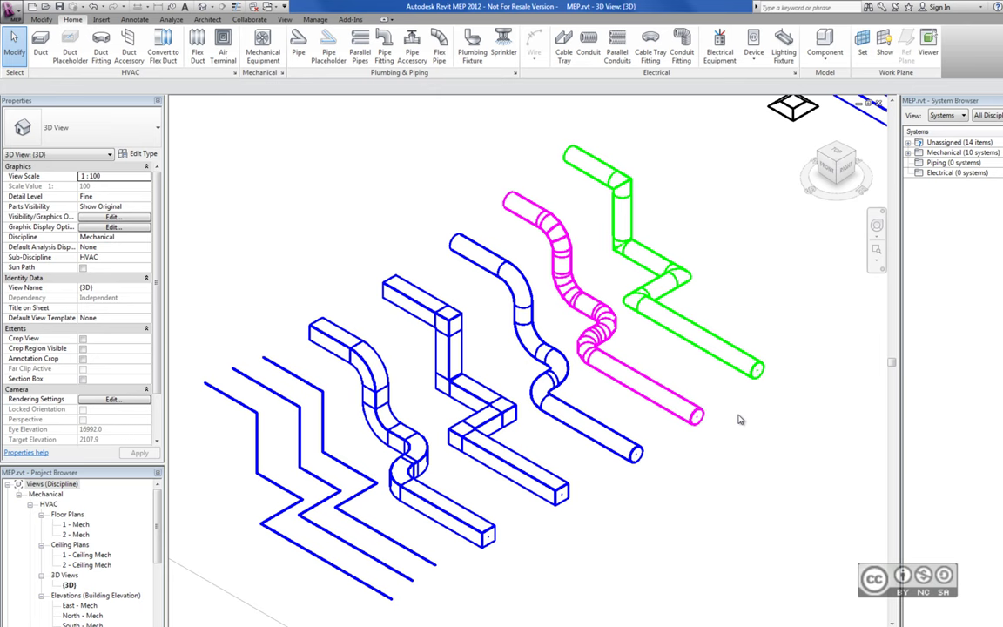
click(618, 442)
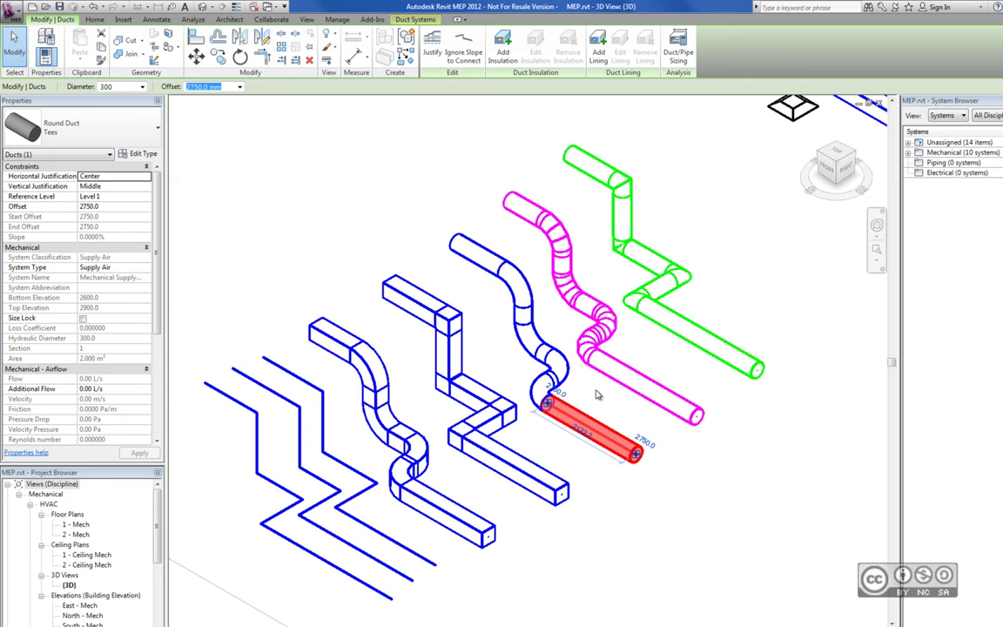
click(535, 350)
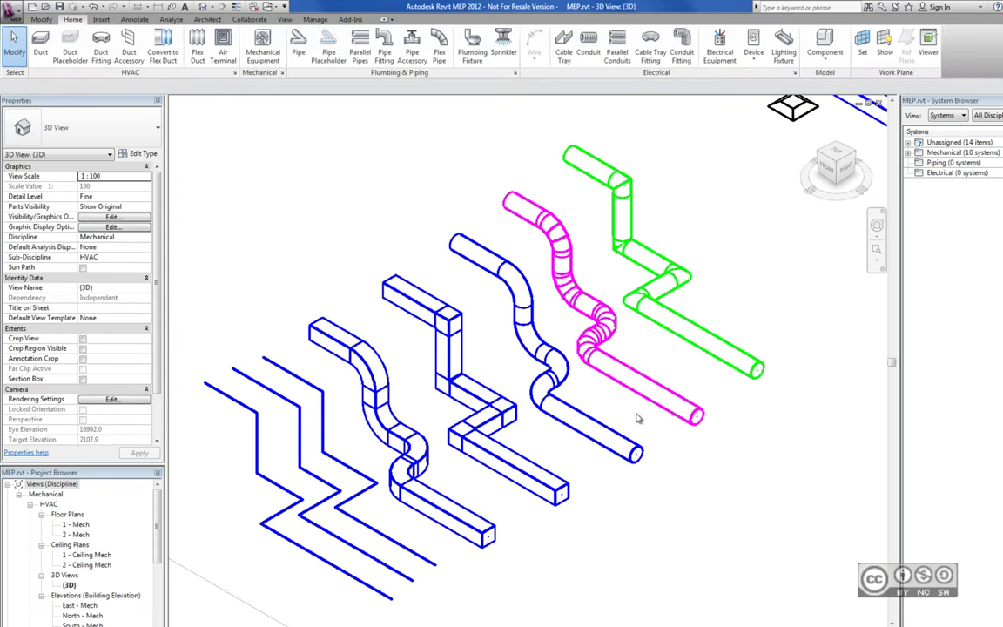
click(583, 368)
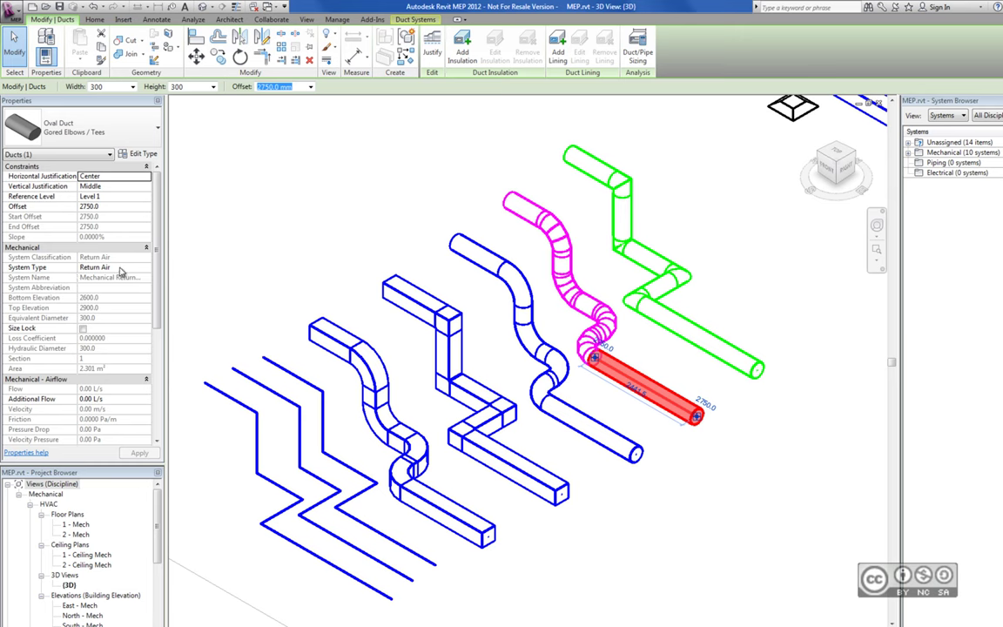
key(Escape)
click(663, 353)
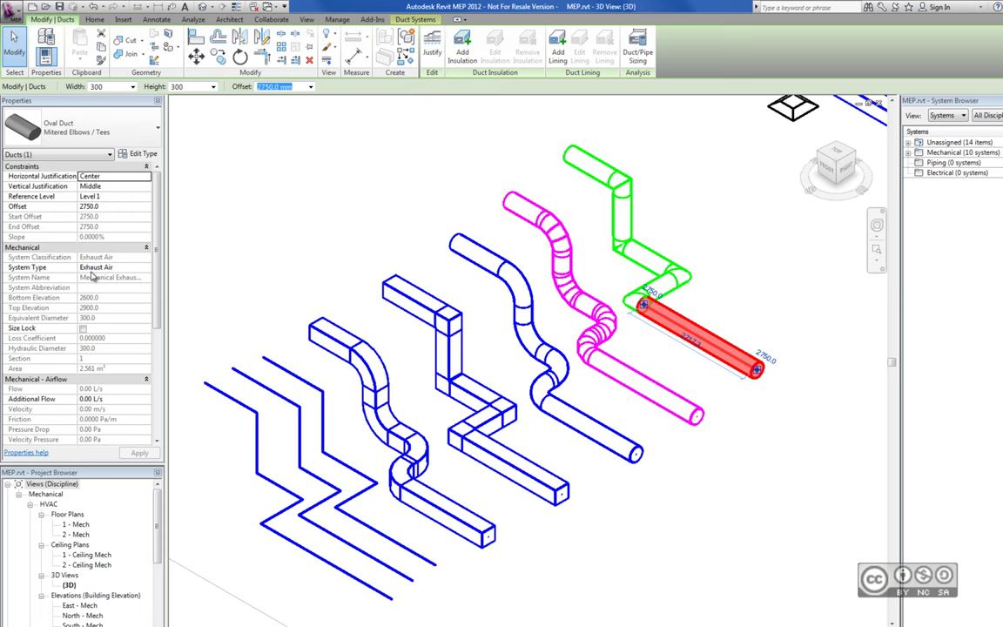
key(Escape)
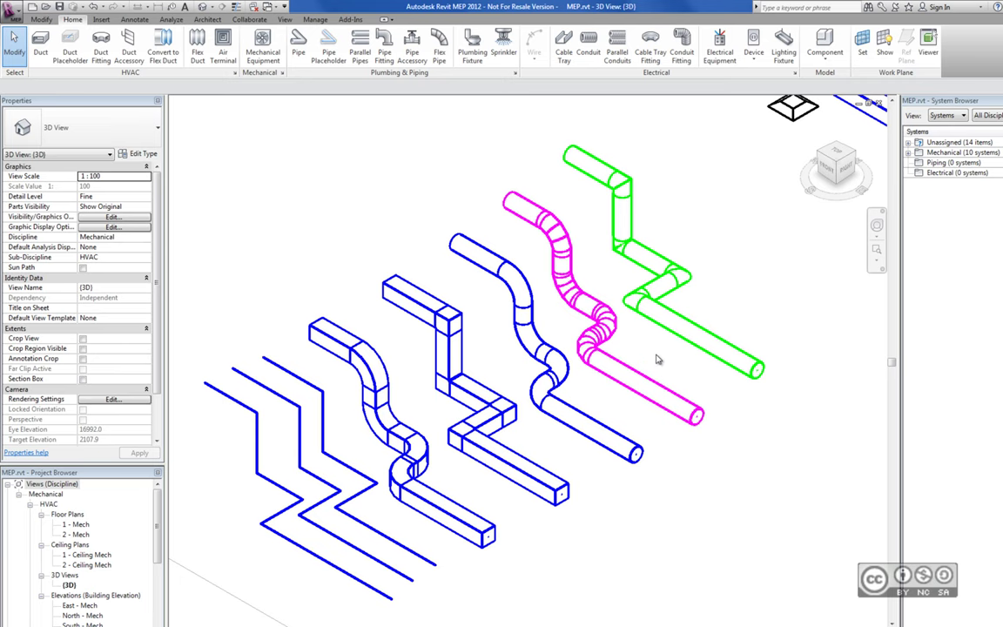
Convert the straight bottom-left placeholder into a real oval duct
middle_drag(658, 359, 730, 332)
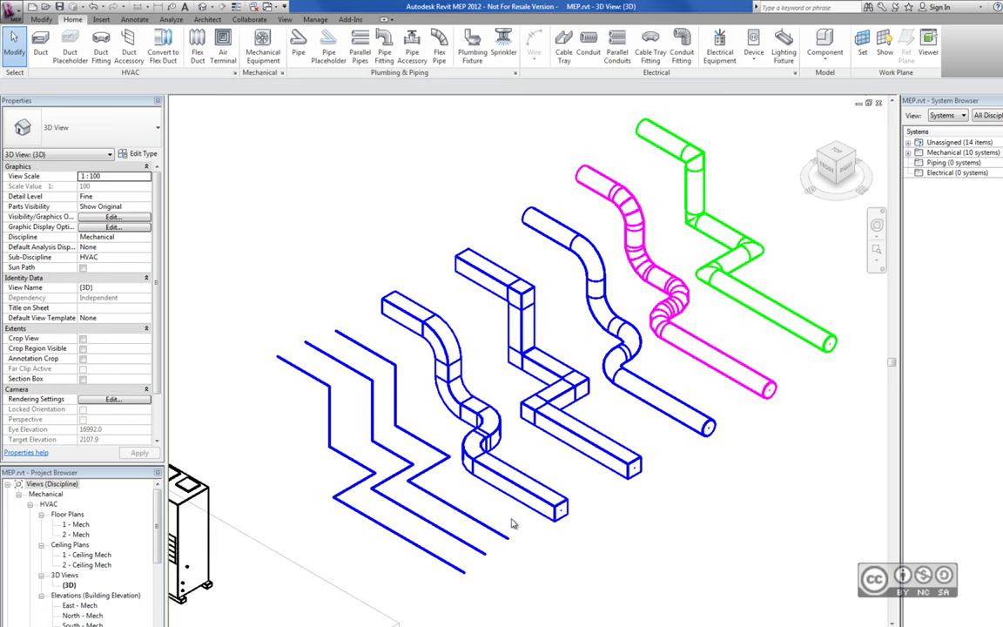
click(420, 551)
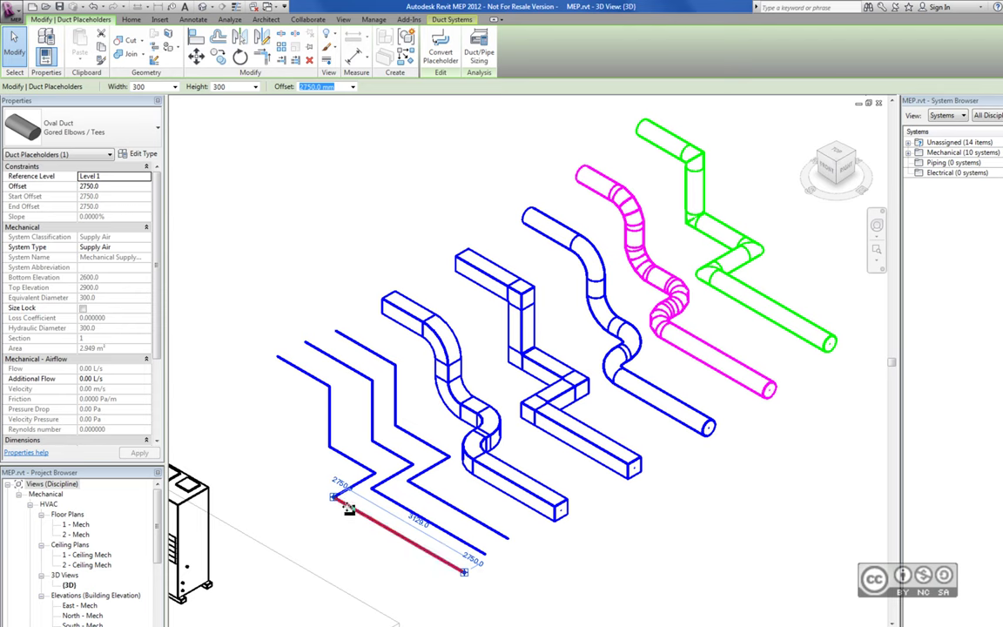
click(442, 43)
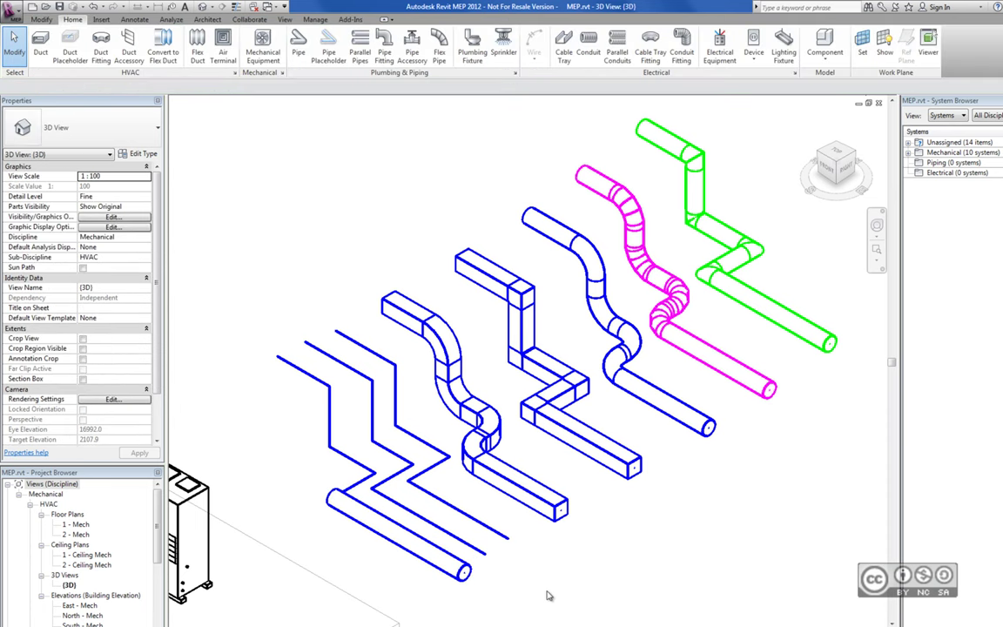
Tab-select the zigzag placeholder chain and convert it to oval duct with gored elbows
key(Tab)
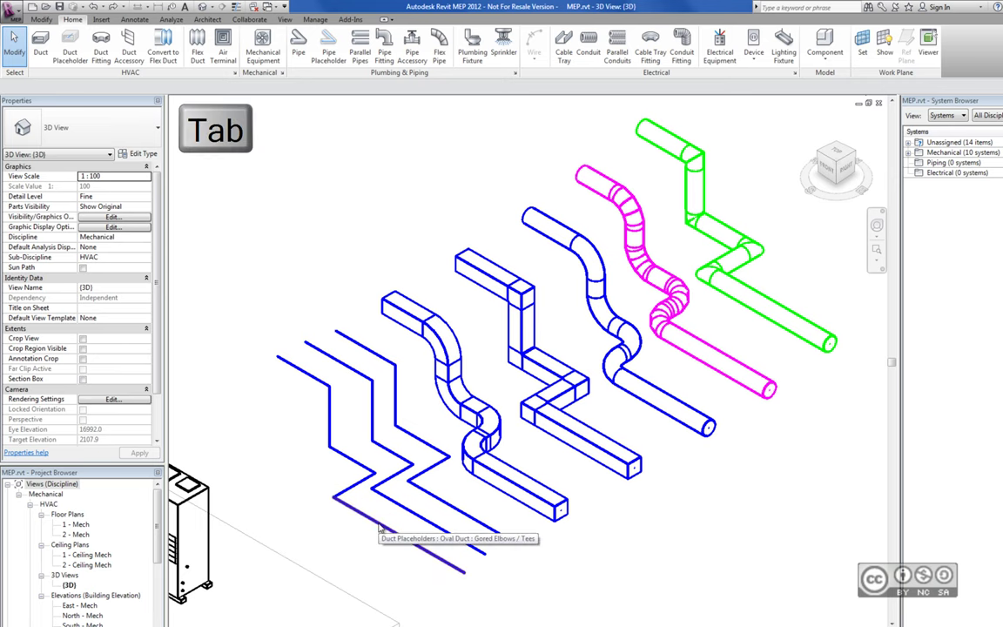
key(Tab)
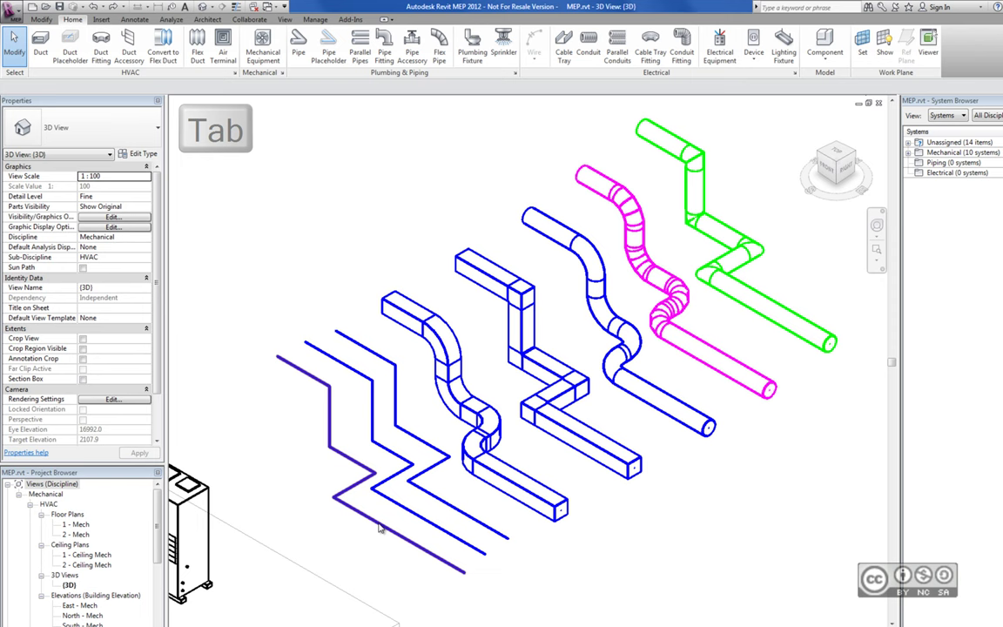
click(322, 492)
click(521, 56)
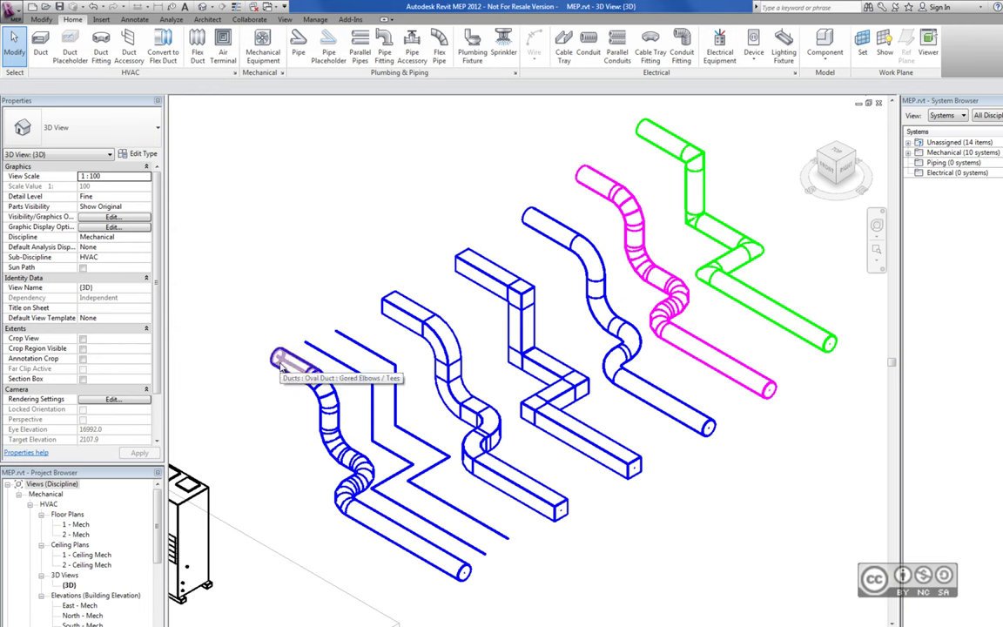
click(352, 516)
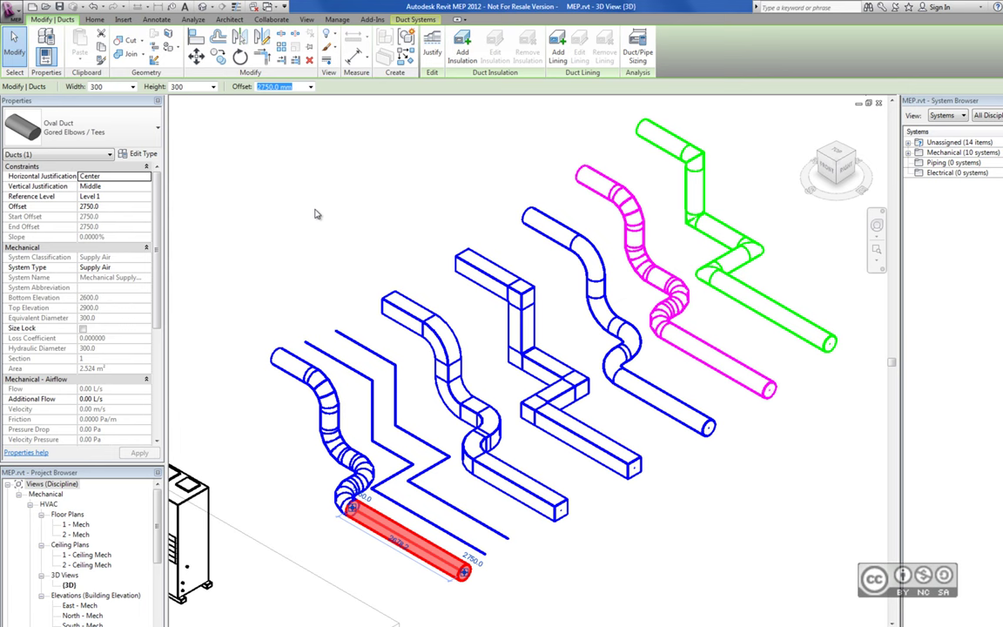
Change the whole oval run to Rectangular Duct: Radius Elbows / Tees
key(Tab)
click(328, 422)
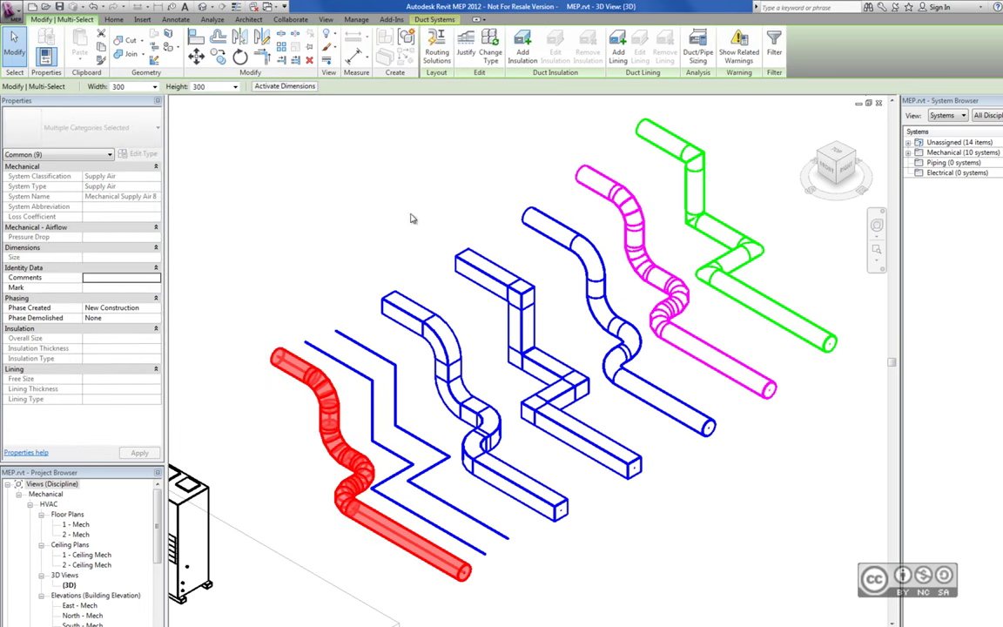
click(367, 180)
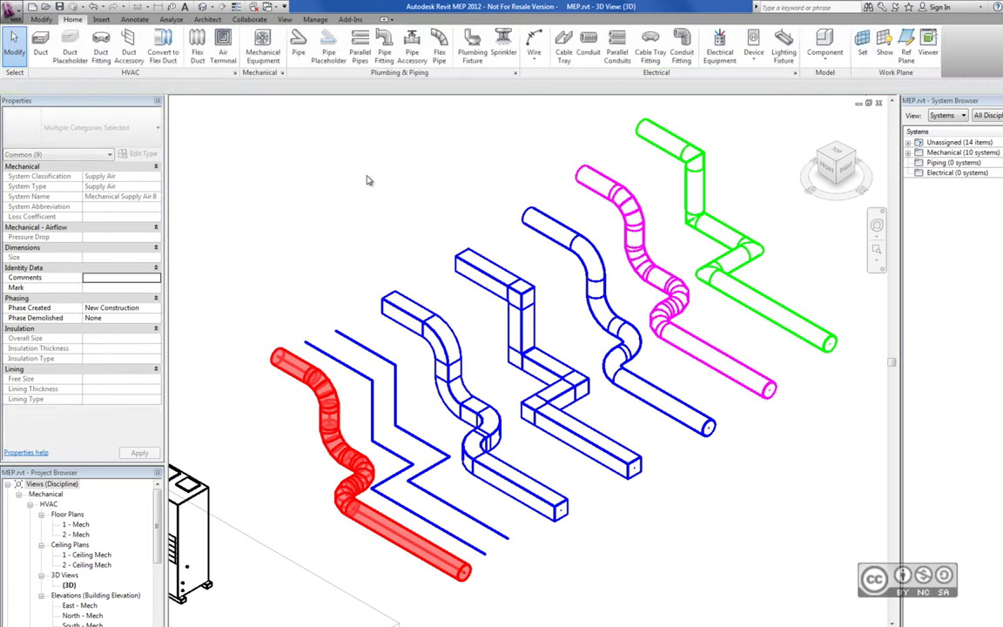
click(140, 131)
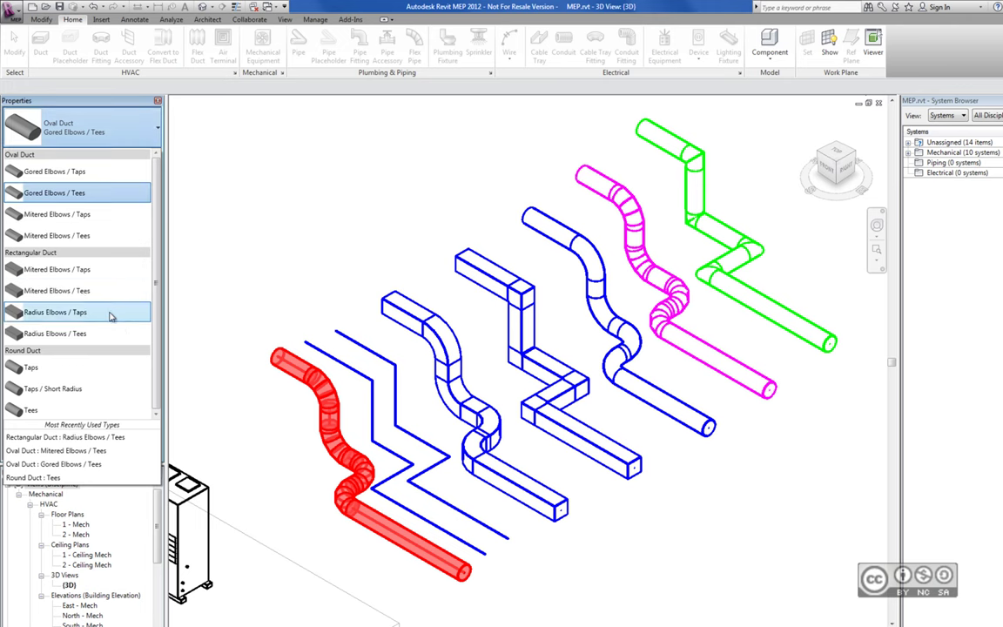
click(127, 332)
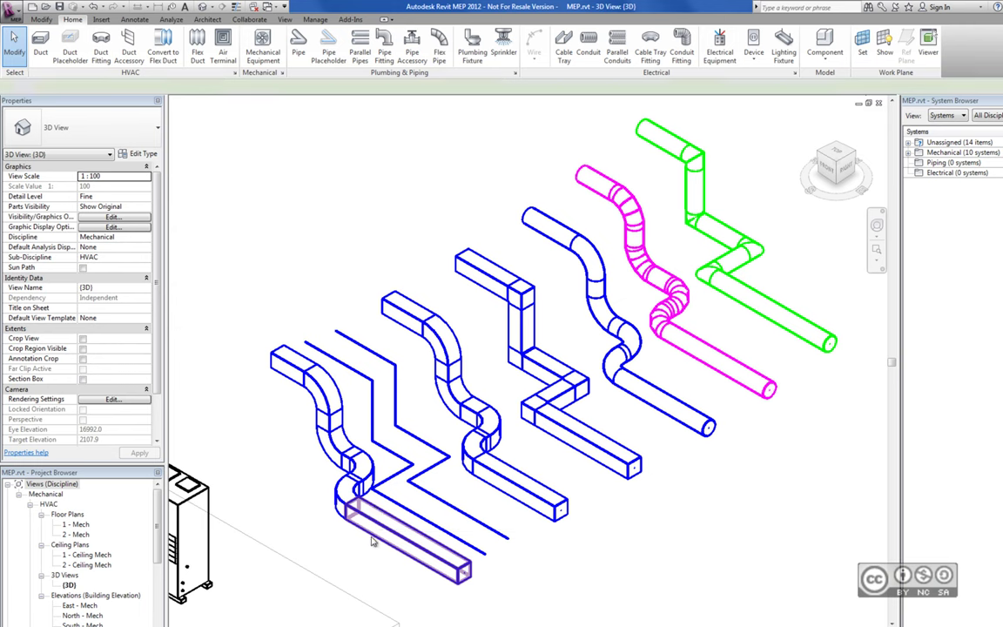
Assign the duct run to the Return Air system so it displays magenta
click(372, 542)
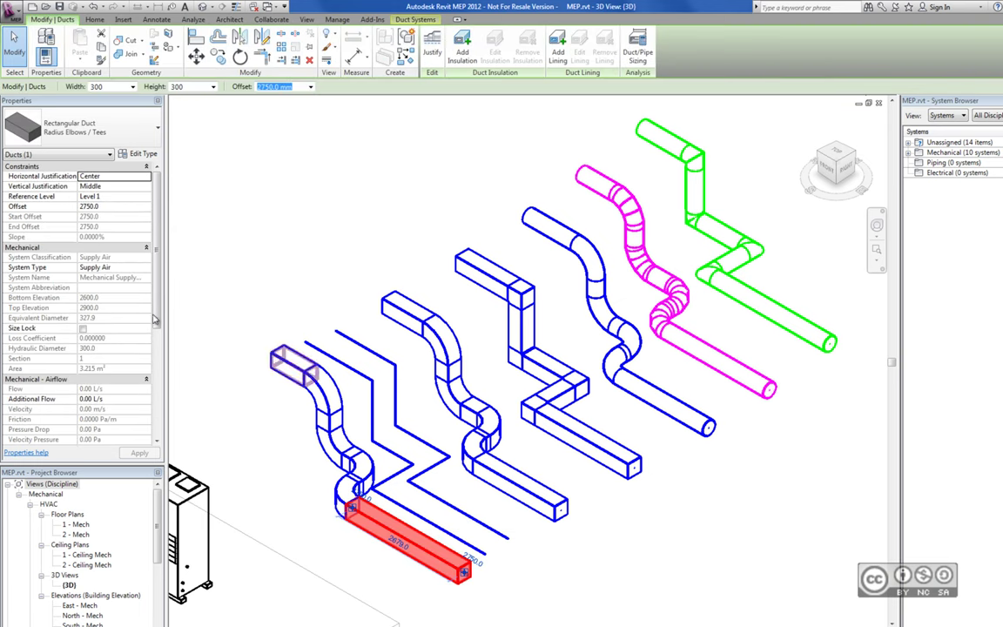
click(114, 268)
click(95, 286)
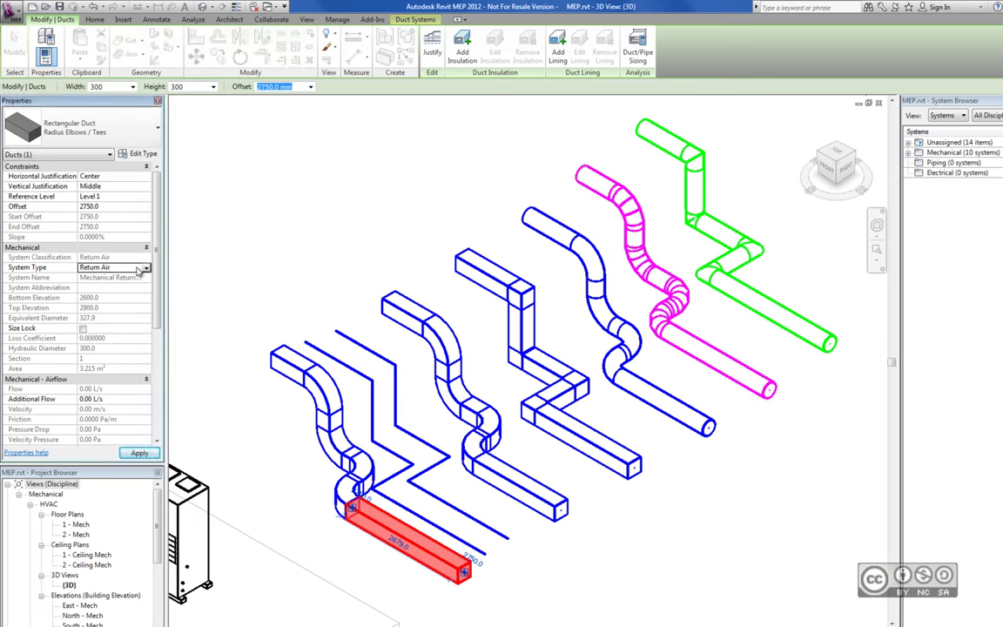
click(219, 258)
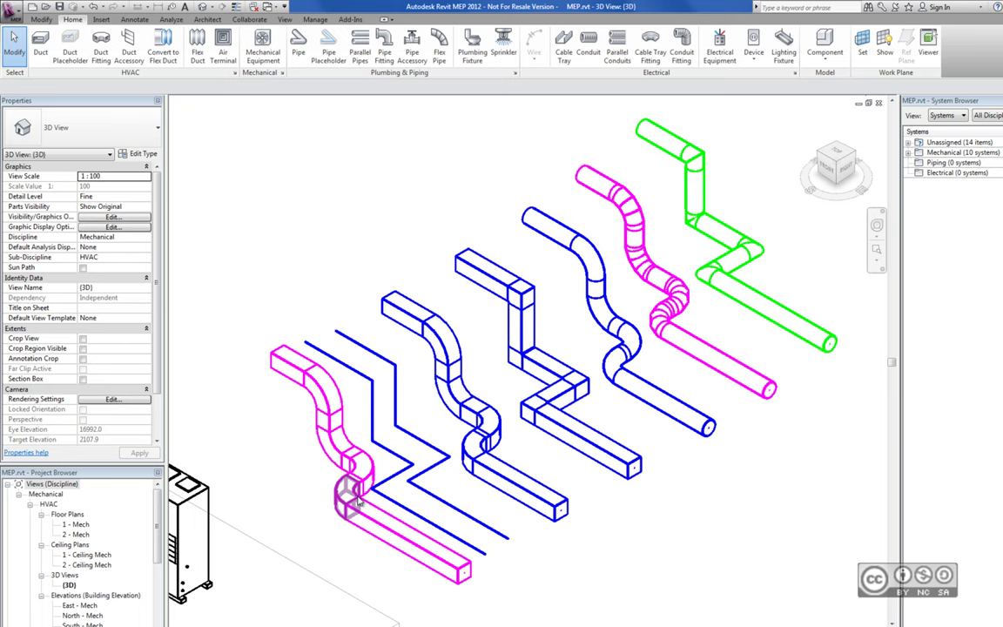
In the System Browser, expand Mechanical and its Exhaust, Return and Supply Air system lists
middle_drag(770, 422, 710, 439)
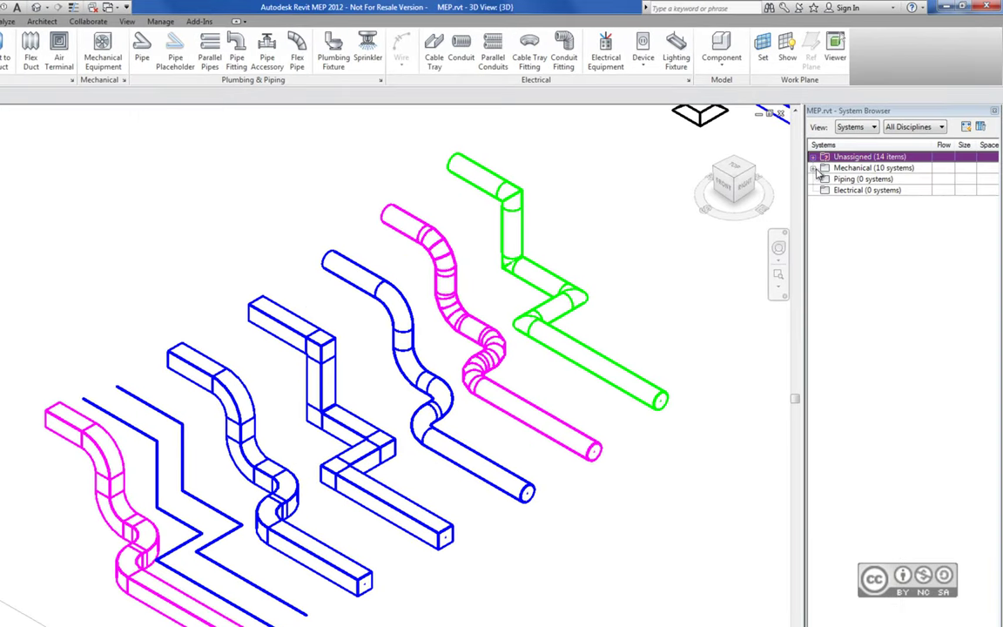
click(813, 168)
click(862, 167)
click(881, 179)
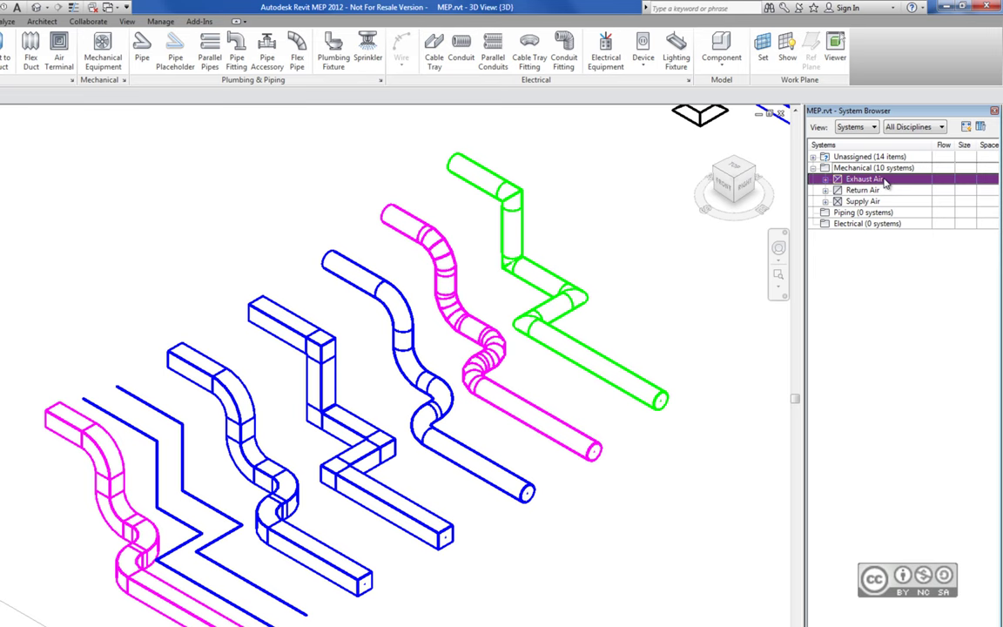
click(825, 179)
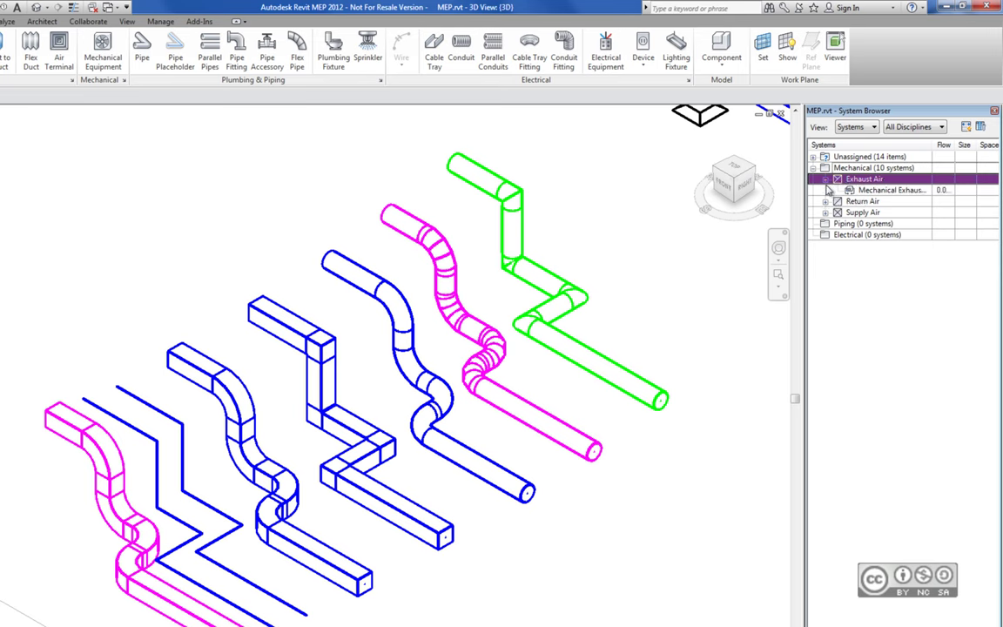
click(829, 202)
click(827, 212)
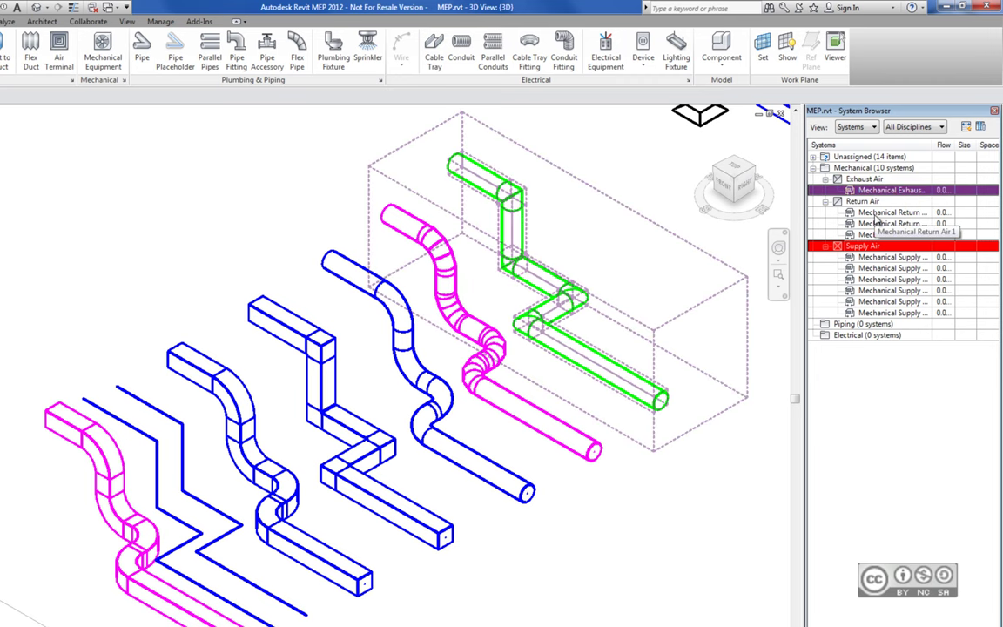
Preview a Mechanical Return system, then bring the blue duct and its unconnected diffuser into view
click(876, 216)
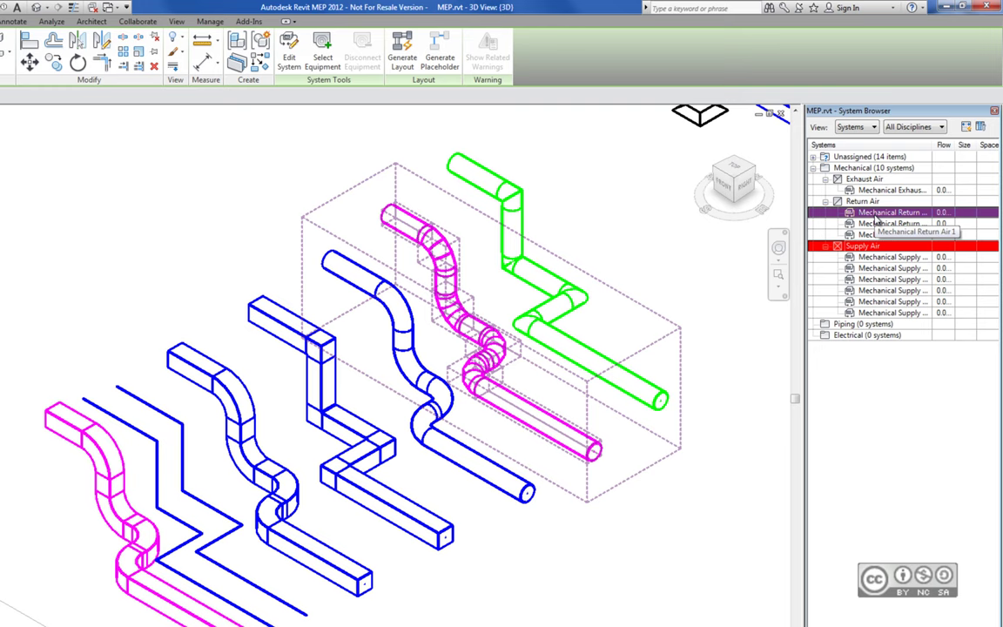
click(656, 227)
mouse_move(657, 228)
middle_down()
mouse_move(607, 242)
mouse_move(446, 450)
mouse_move(375, 446)
middle_up()
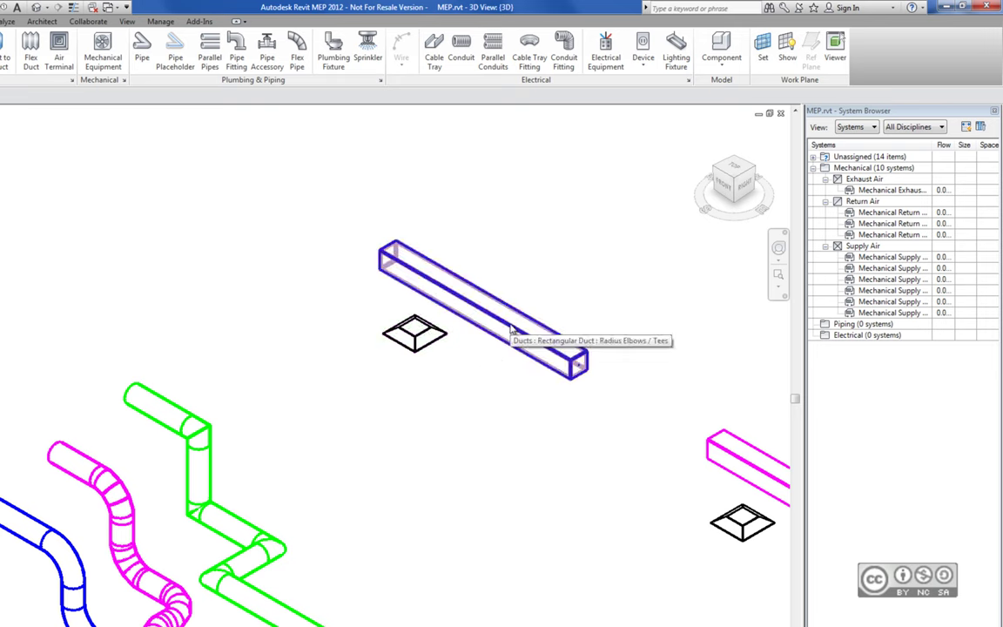
Use Connect Into to join the diffuser to the blue duct above it, then show the magenta duct
click(424, 337)
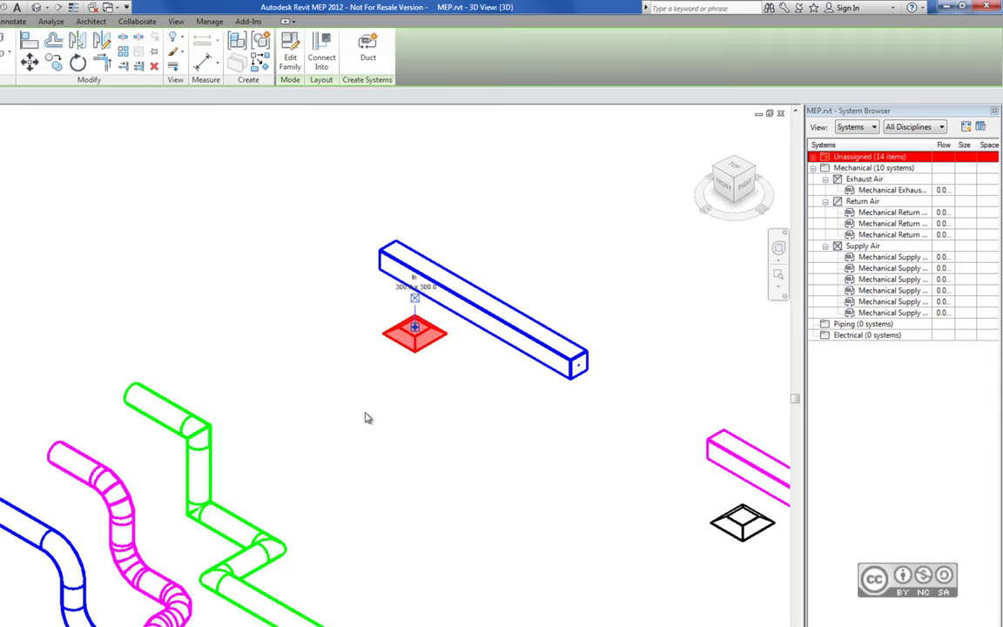
click(324, 47)
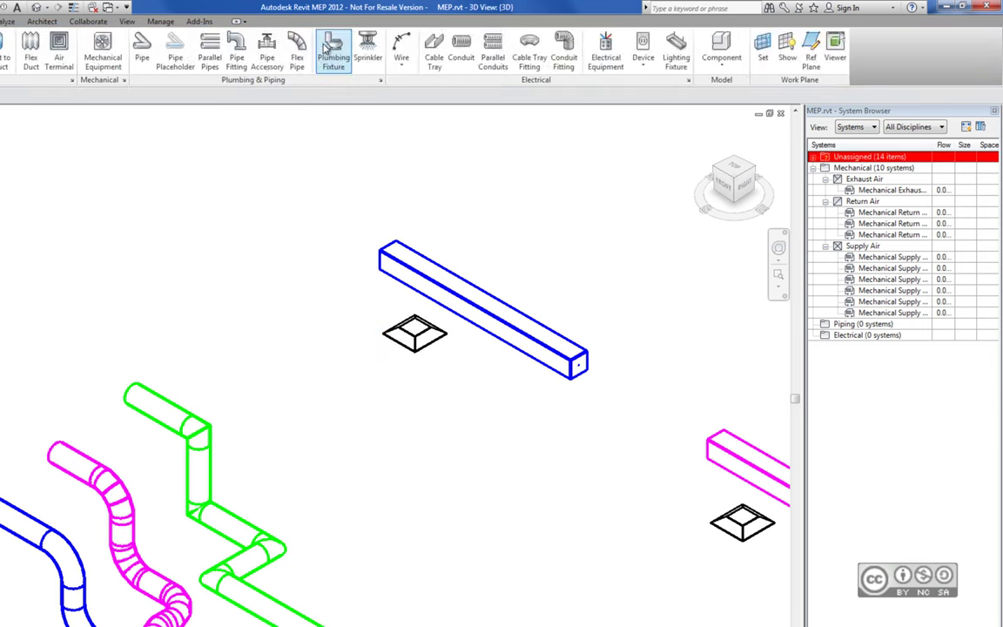
click(397, 260)
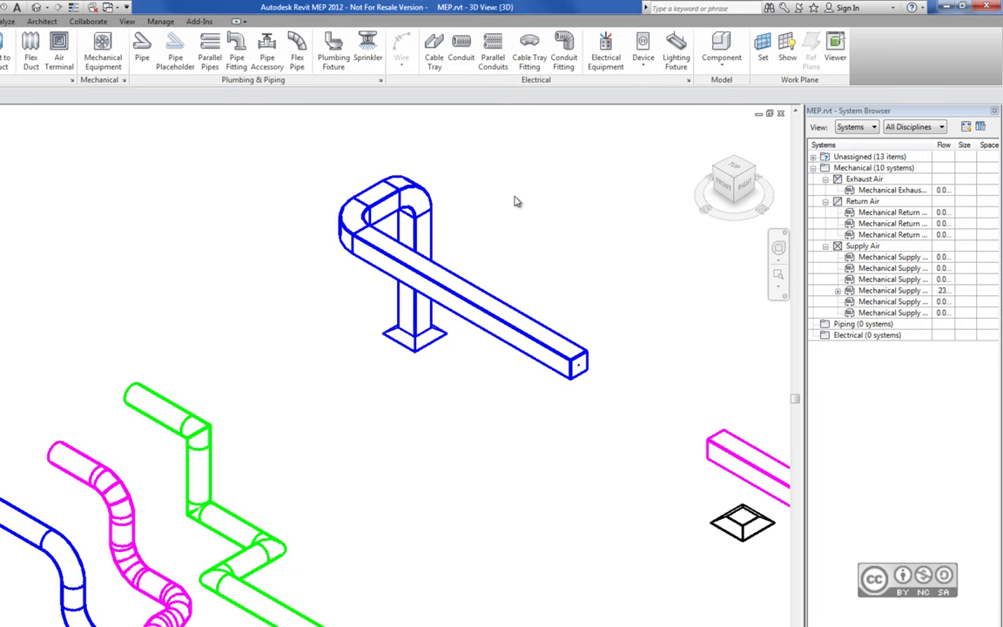
middle_drag(625, 505, 295, 380)
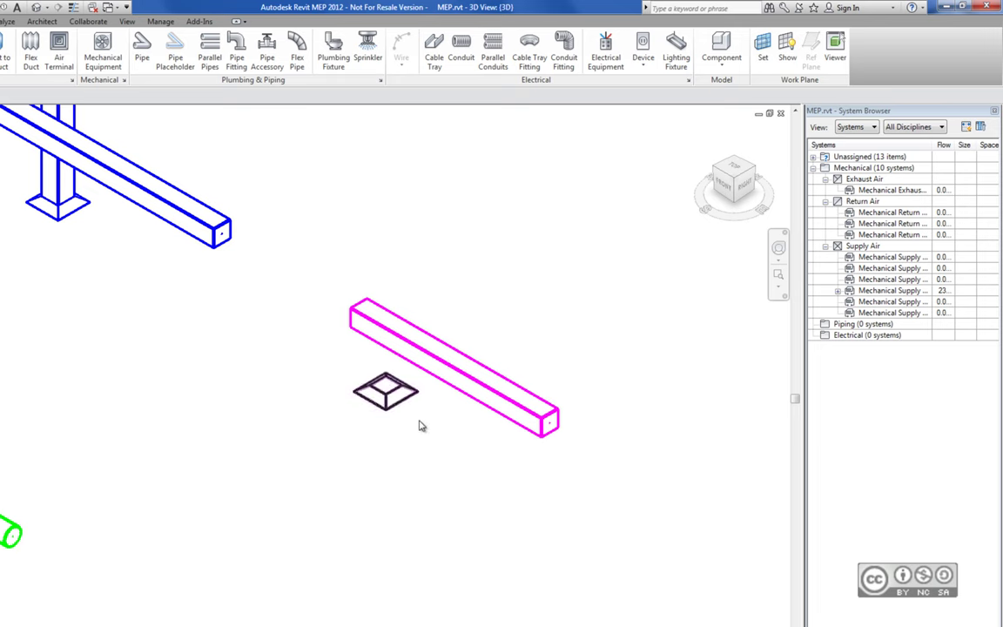
Select the second diffuser, check the magenta duct's size, and expand the unassigned mechanical elements list
click(380, 383)
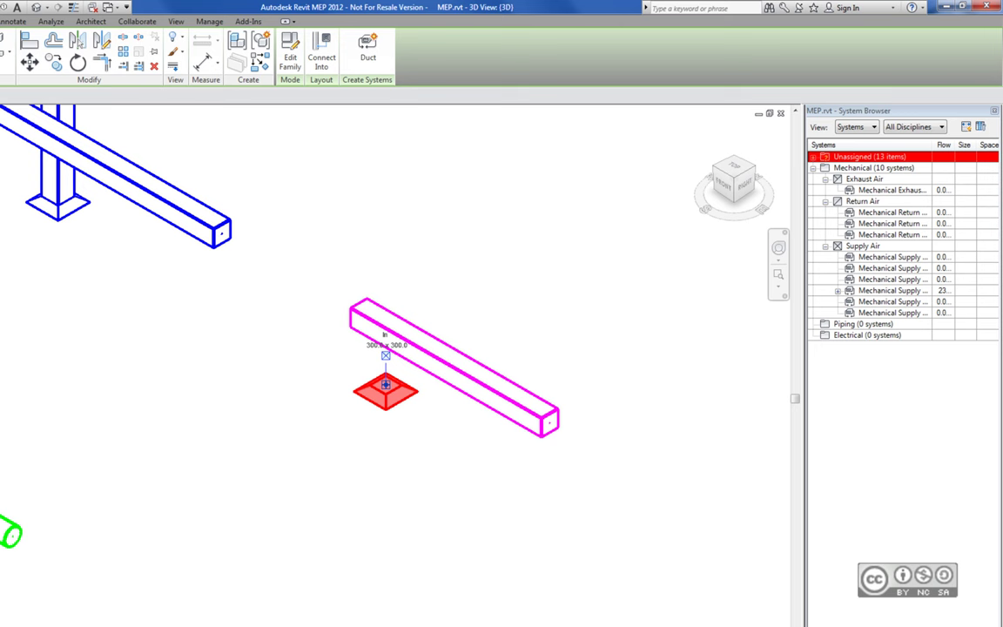
click(257, 303)
click(353, 314)
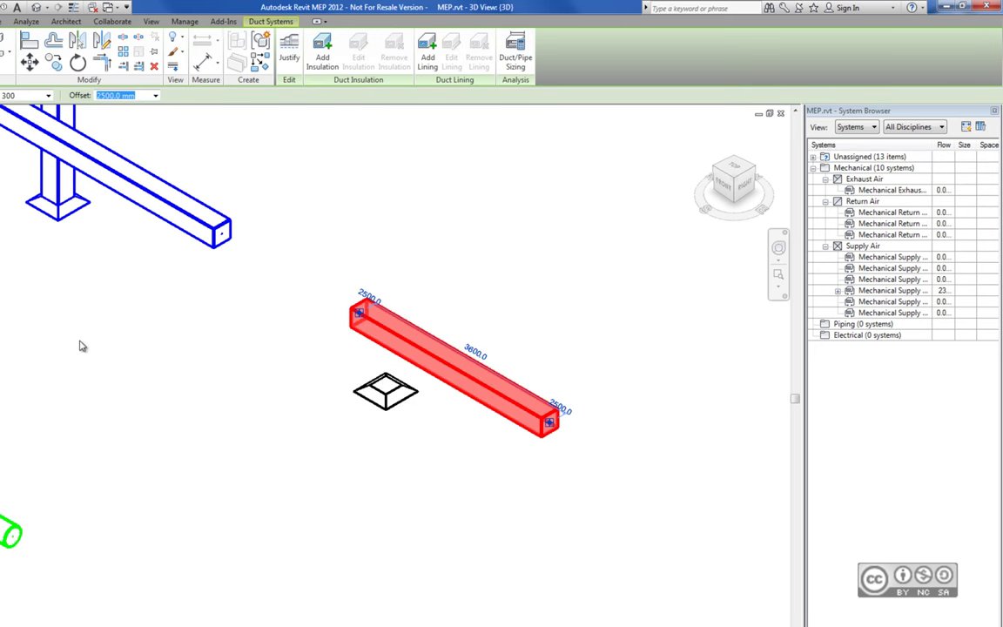
click(240, 345)
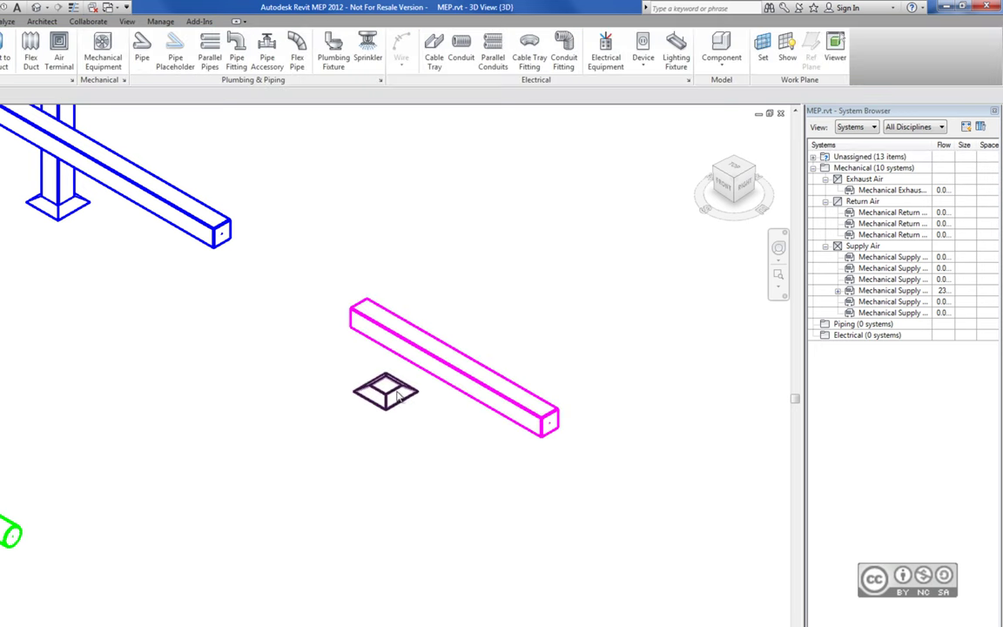
click(392, 397)
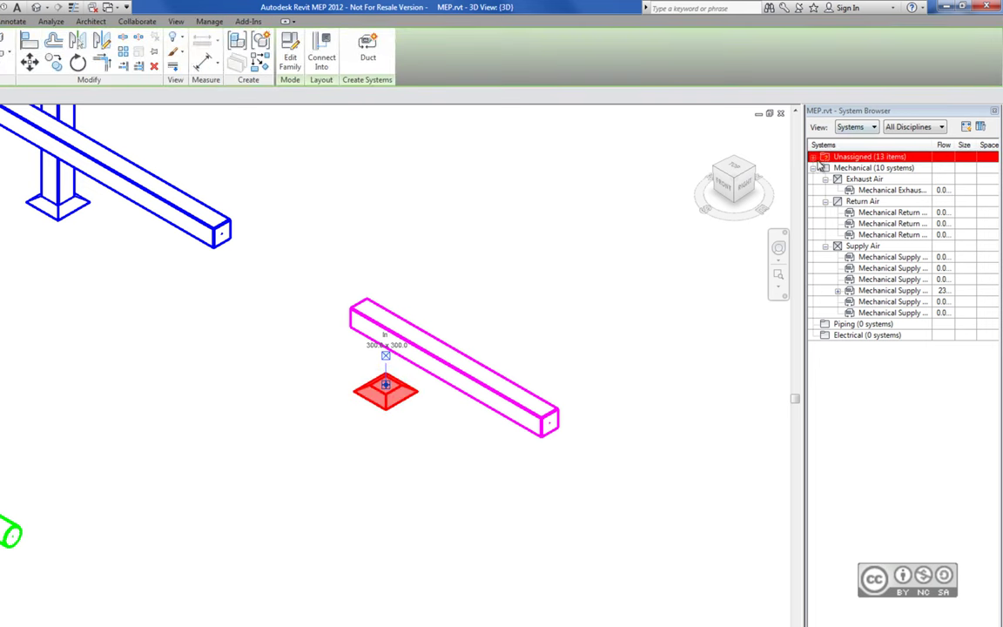
click(813, 157)
click(825, 168)
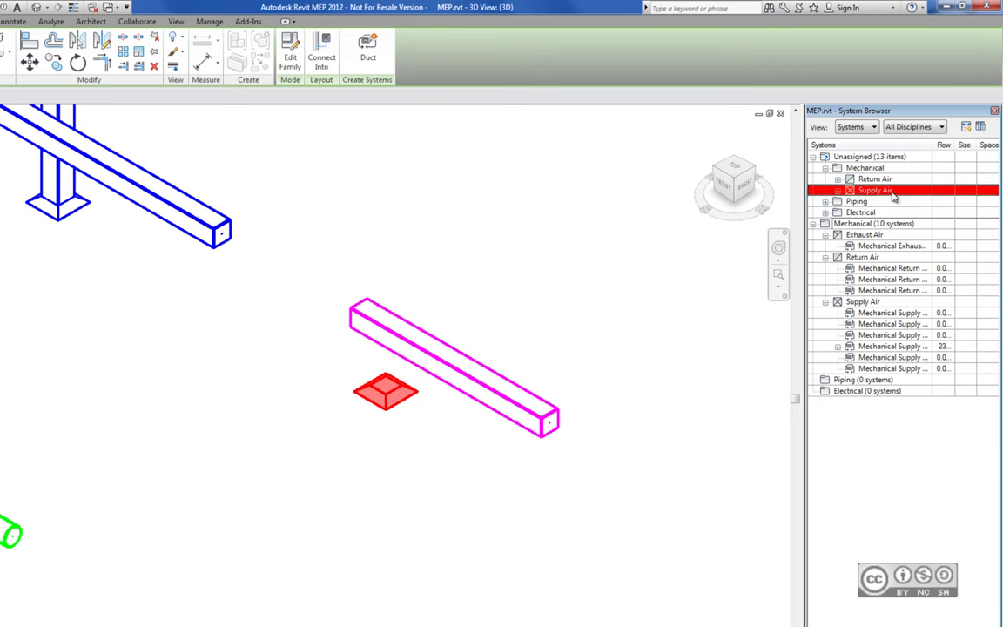
Connect the second diffuser into the magenta duct and confirm it joined Mechanical Return Air 2
click(321, 54)
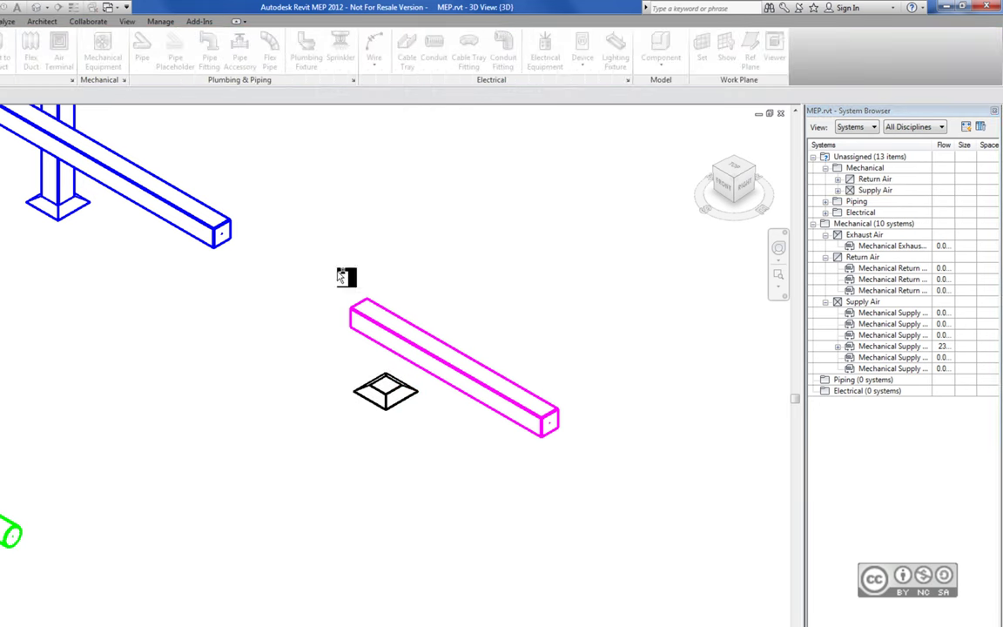
click(372, 322)
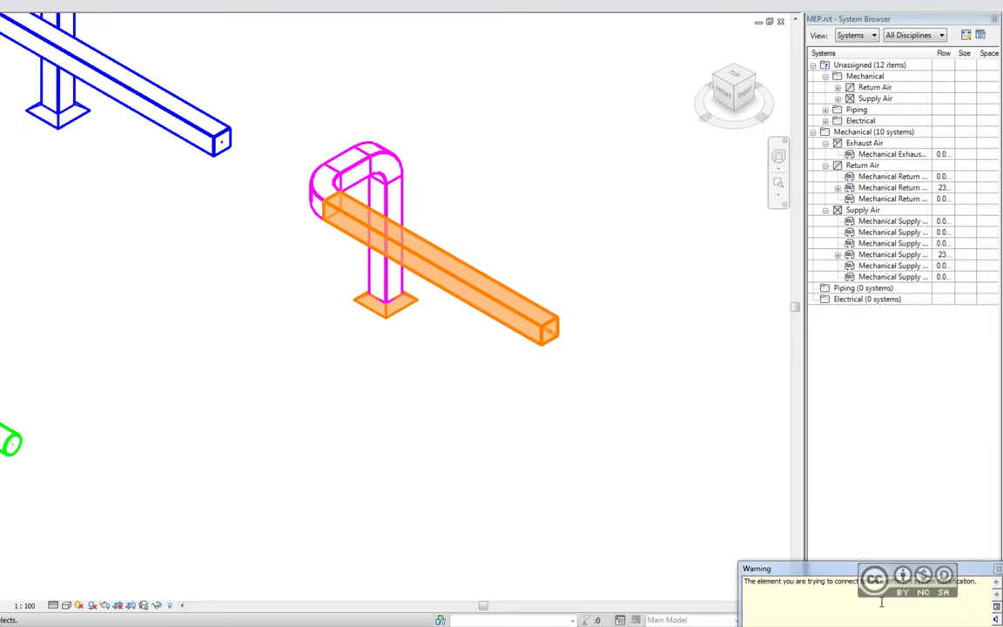
click(712, 493)
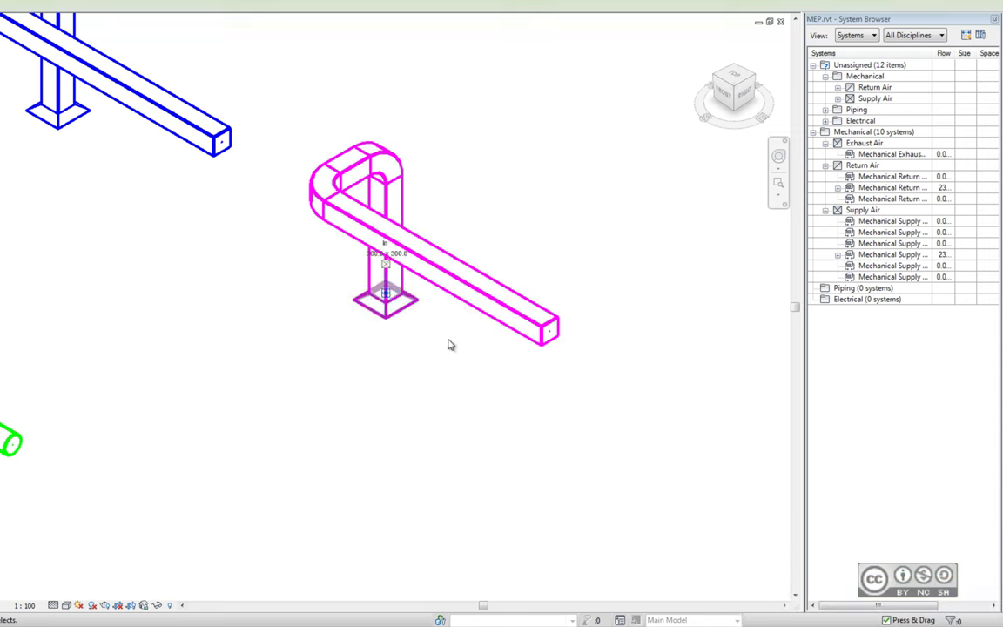
click(390, 302)
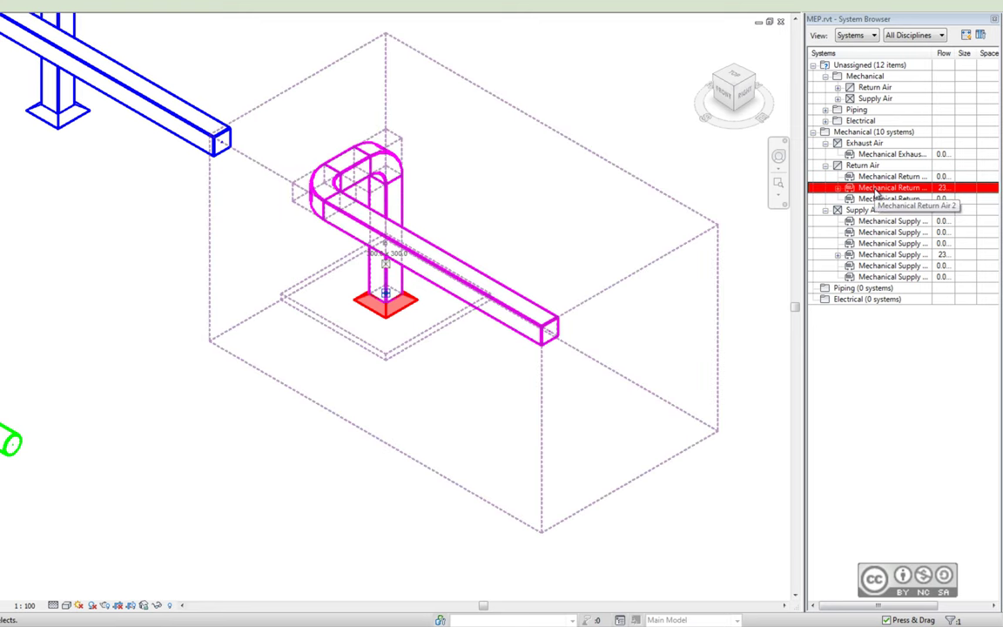
double_click(879, 189)
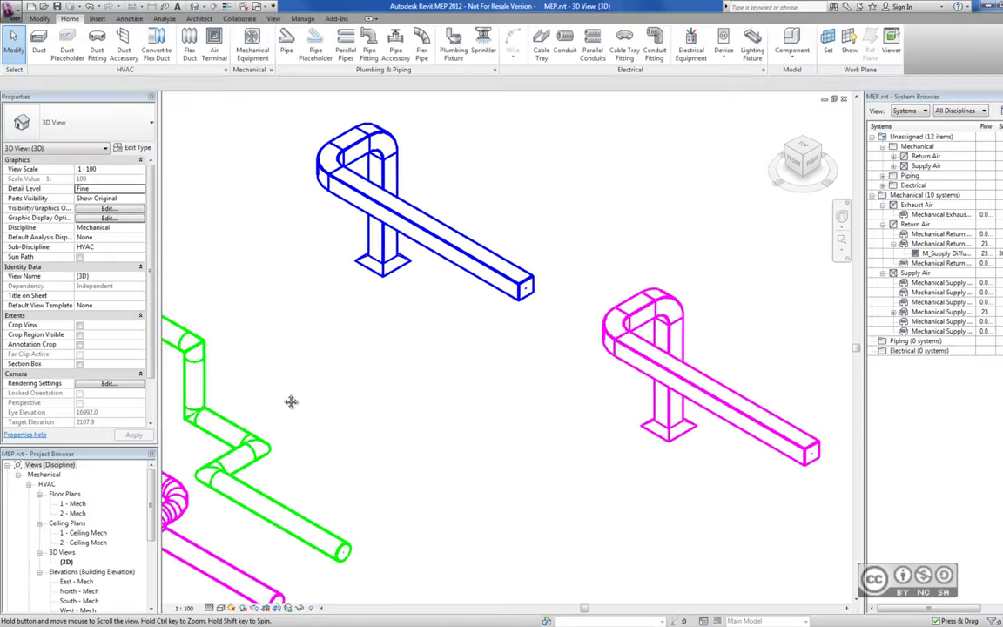
middle_drag(291, 401, 544, 337)
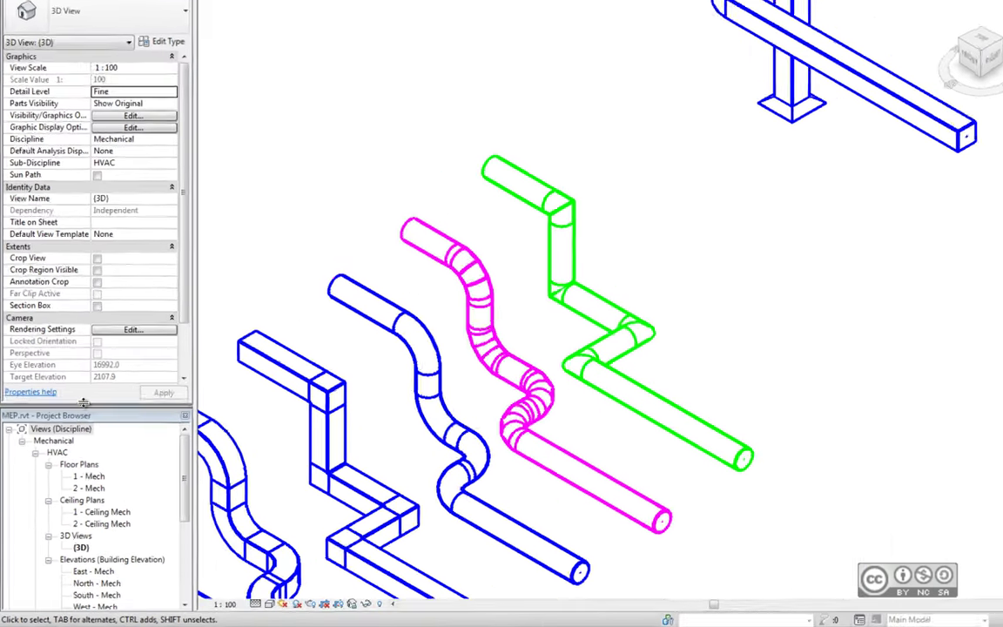
Duplicate the Mitered Elbows / Taps rectangular duct type as Mitered Elbows / Taps 2 and open its Type Properties
drag(68, 446, 67, 331)
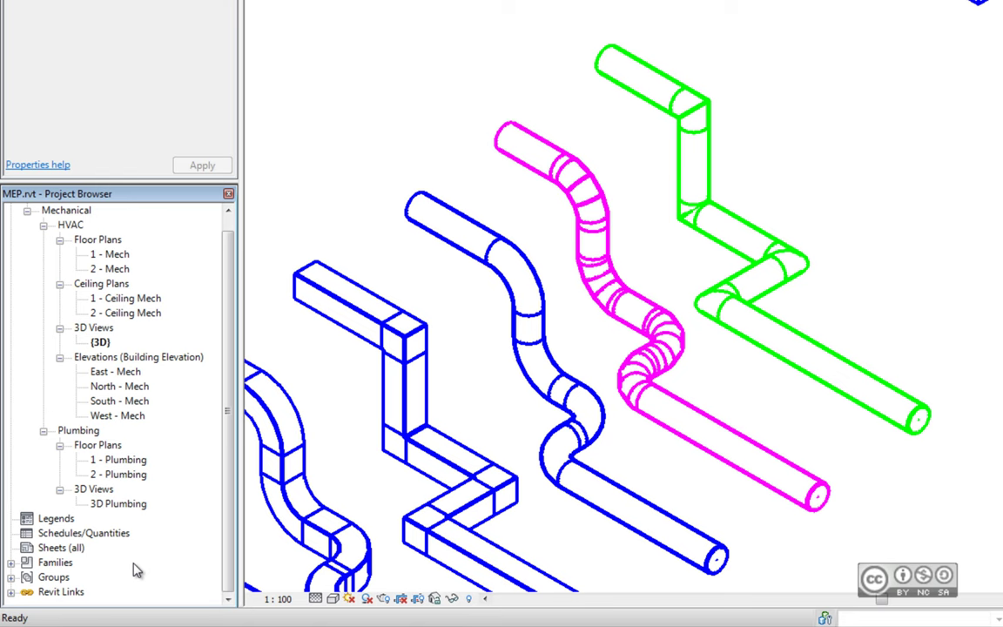
double_click(54, 564)
click(27, 430)
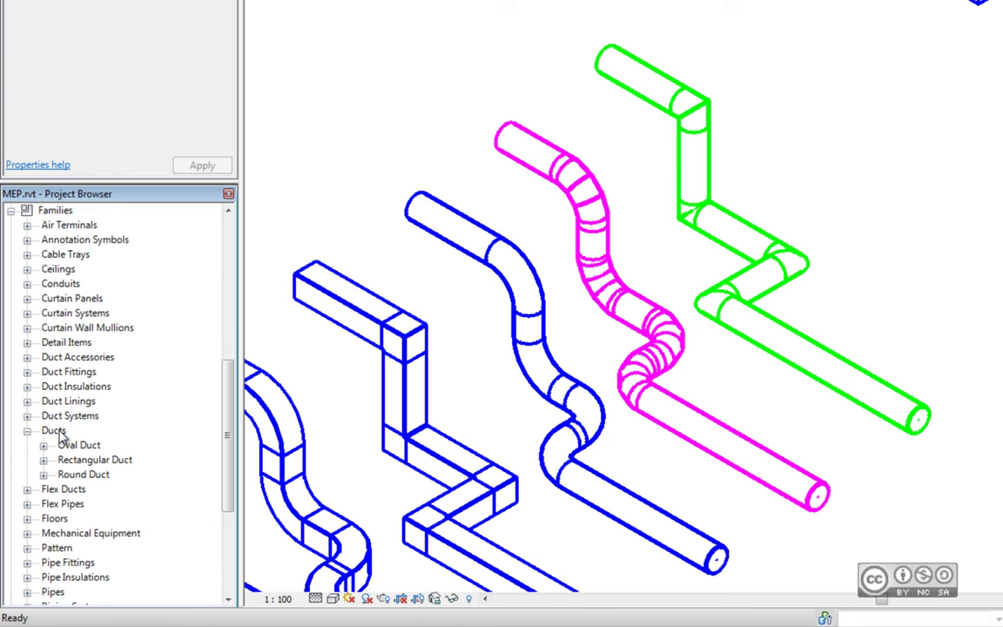
click(44, 460)
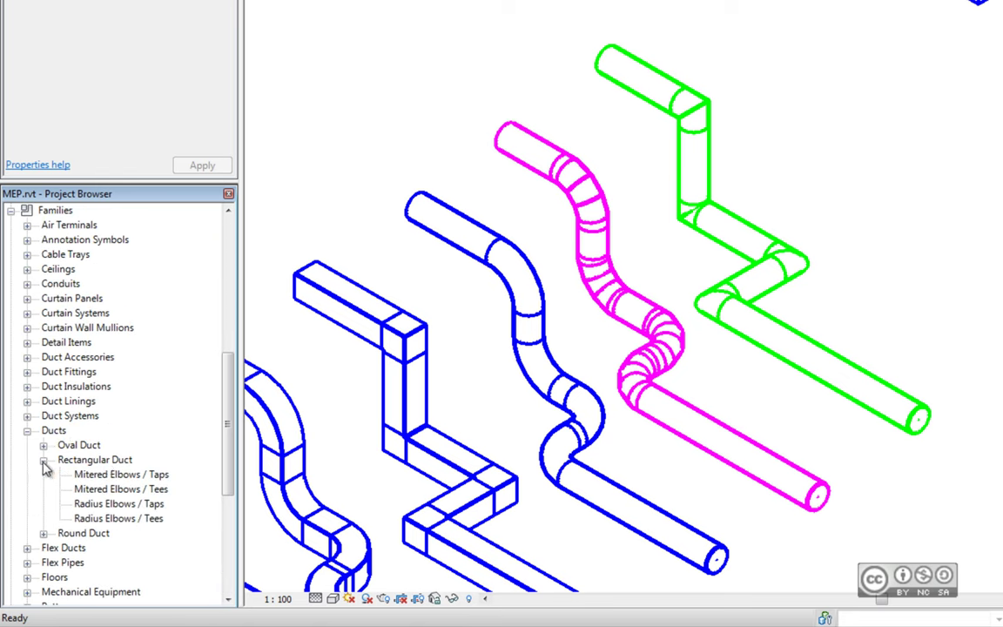
right_click(120, 478)
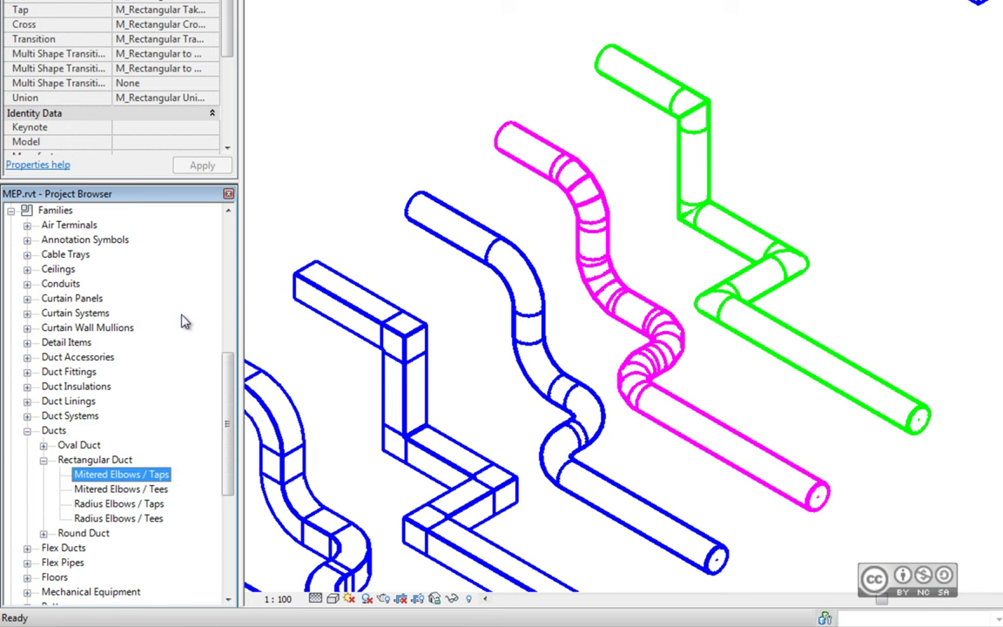
right_click(155, 489)
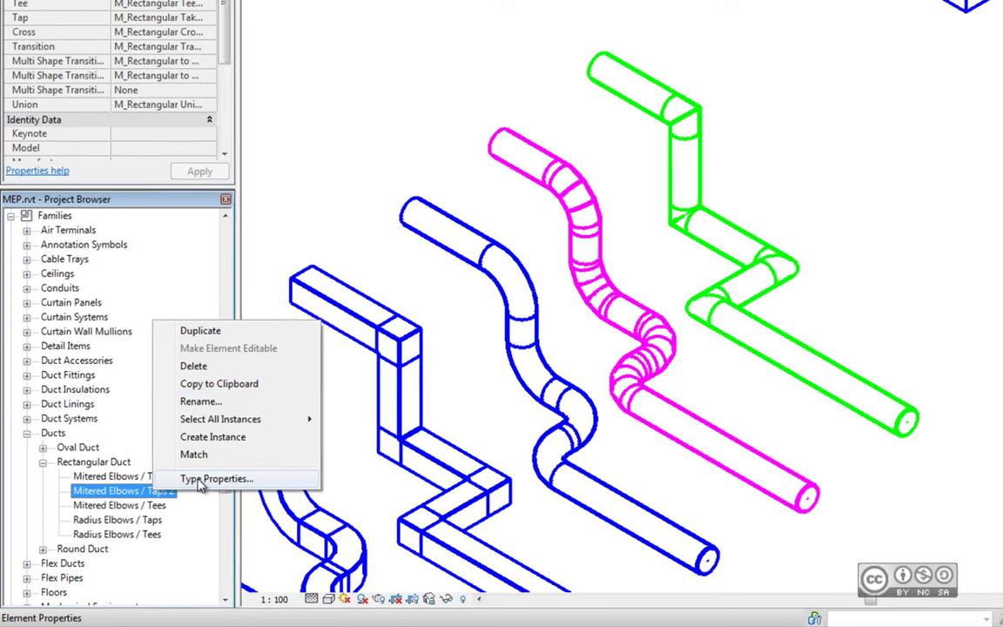
click(201, 479)
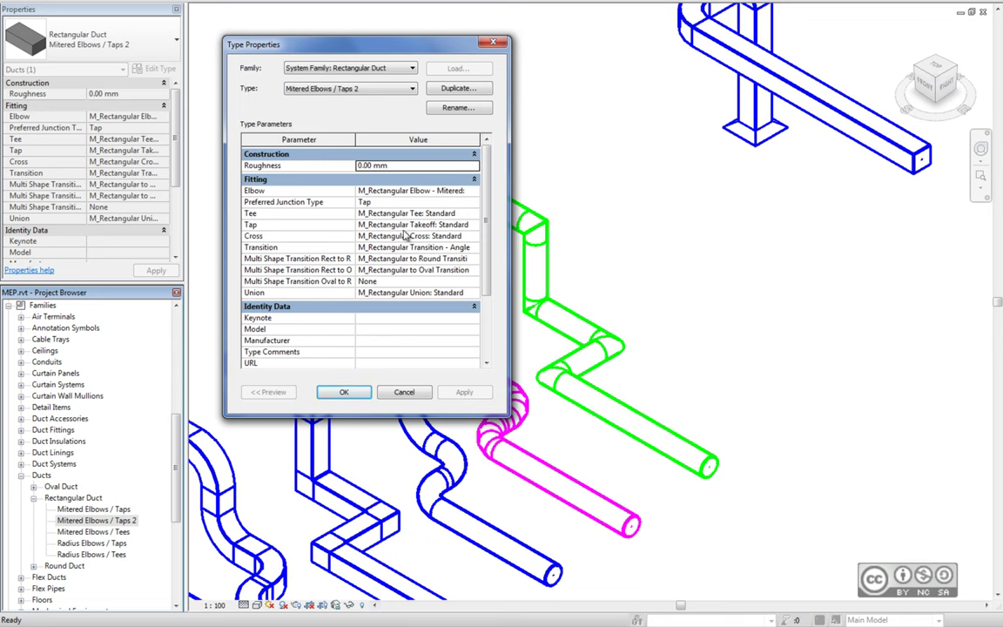
Keep M_Rectangular Tee: Standard as the Tee fitting for Mitered Elbows / Taps 2 and confirm
click(474, 215)
click(475, 215)
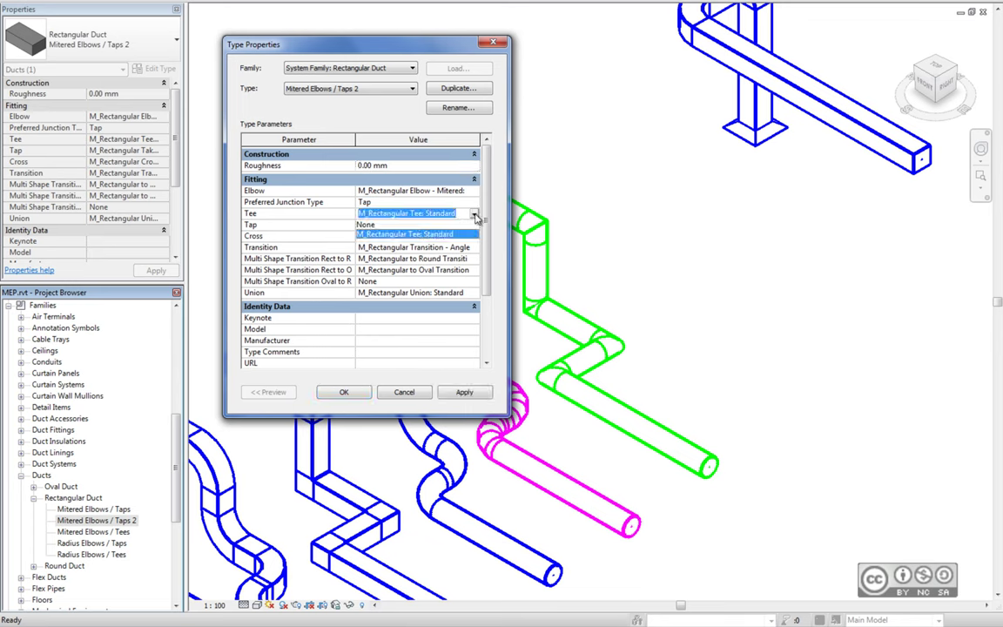
click(474, 215)
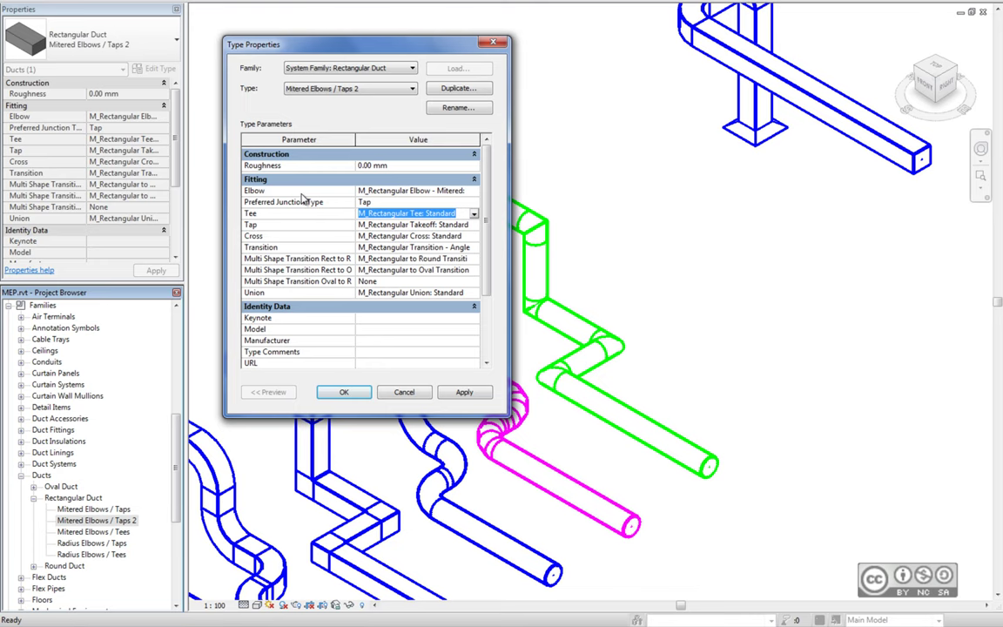
click(404, 391)
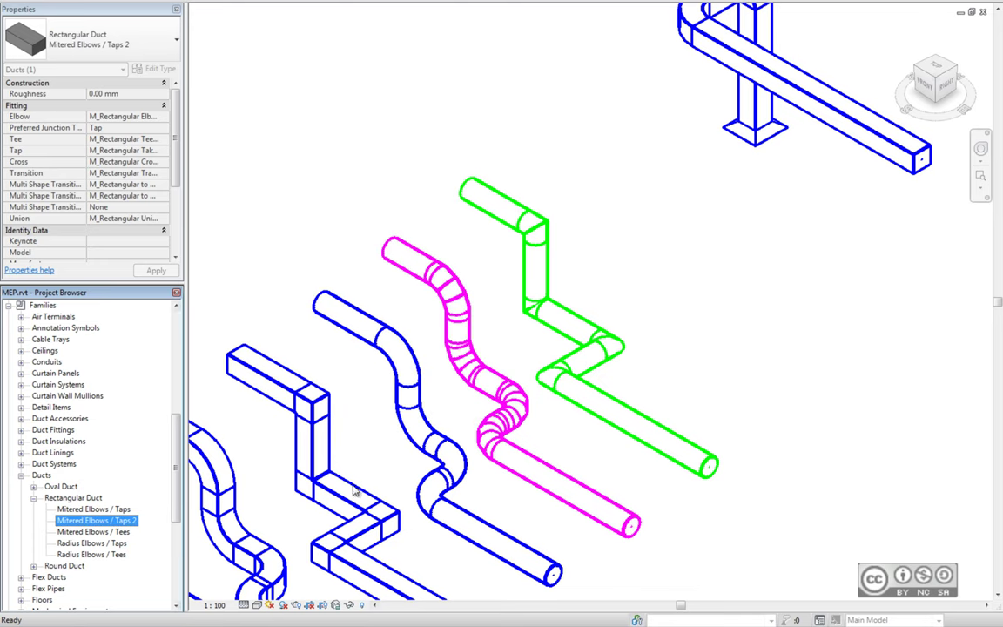
Pan and zoom the 3D view to show more ducts and the equipment at lower left
middle_drag(497, 342, 574, 265)
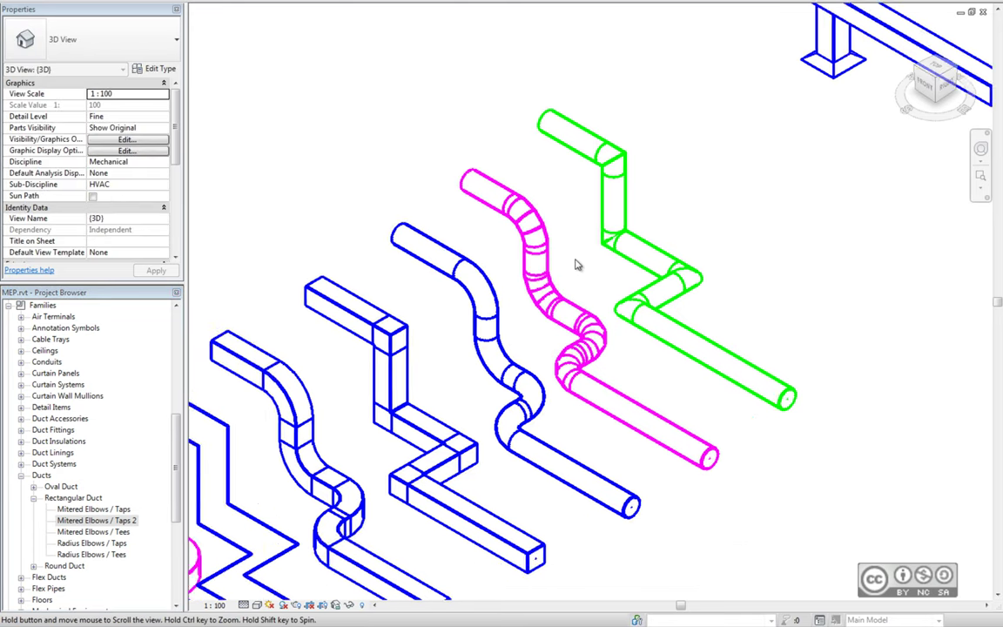
scroll(575, 265, down, 2)
scroll(585, 259, down, 2)
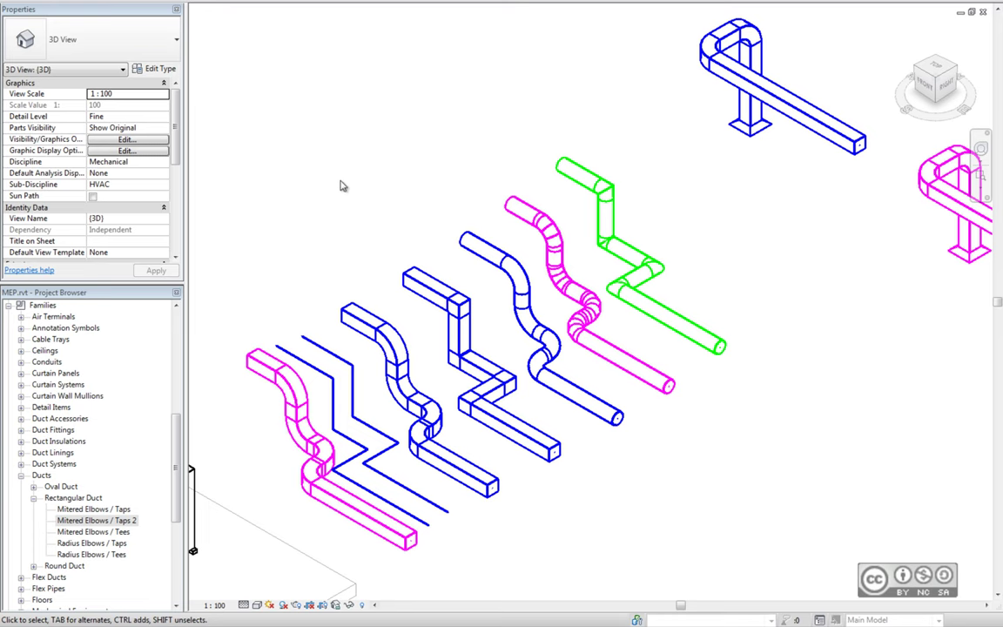
middle_drag(348, 264, 497, 166)
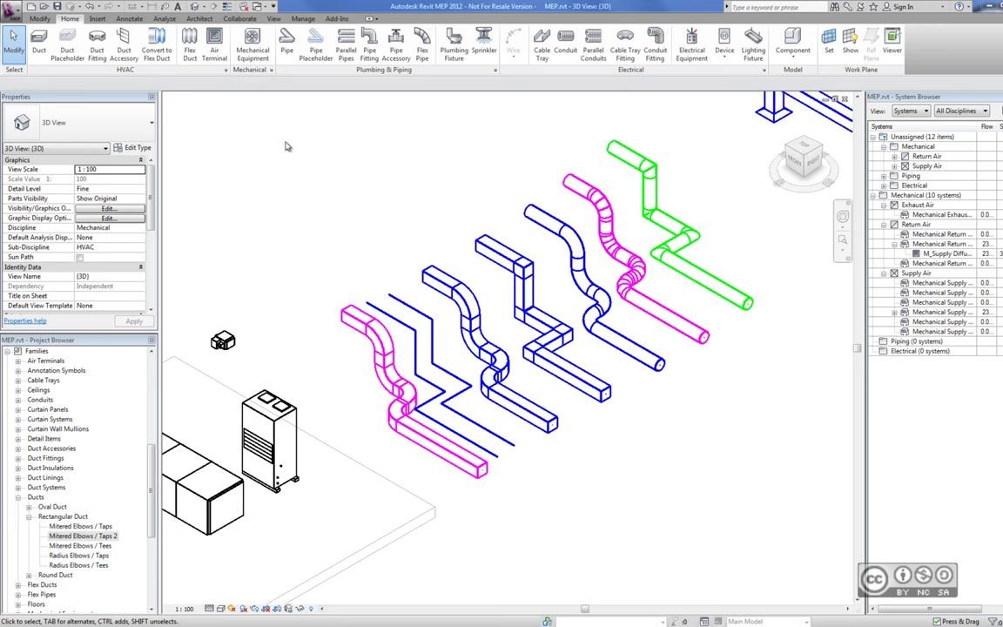
click(306, 20)
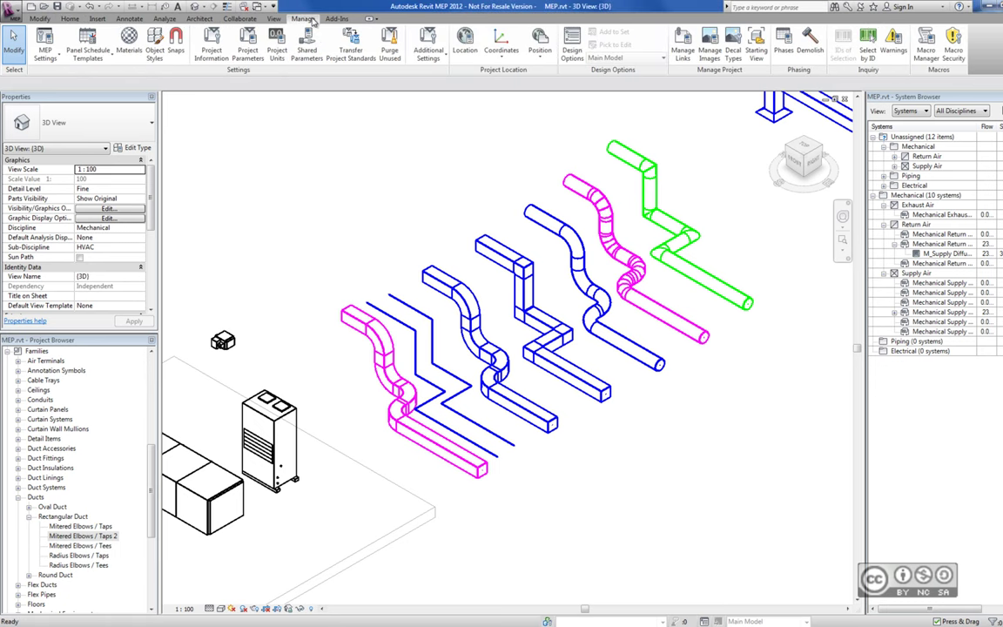
Review the Duct and Pipe Conversion main/branch settings in Mechanical Settings, then view the model from Top
click(47, 57)
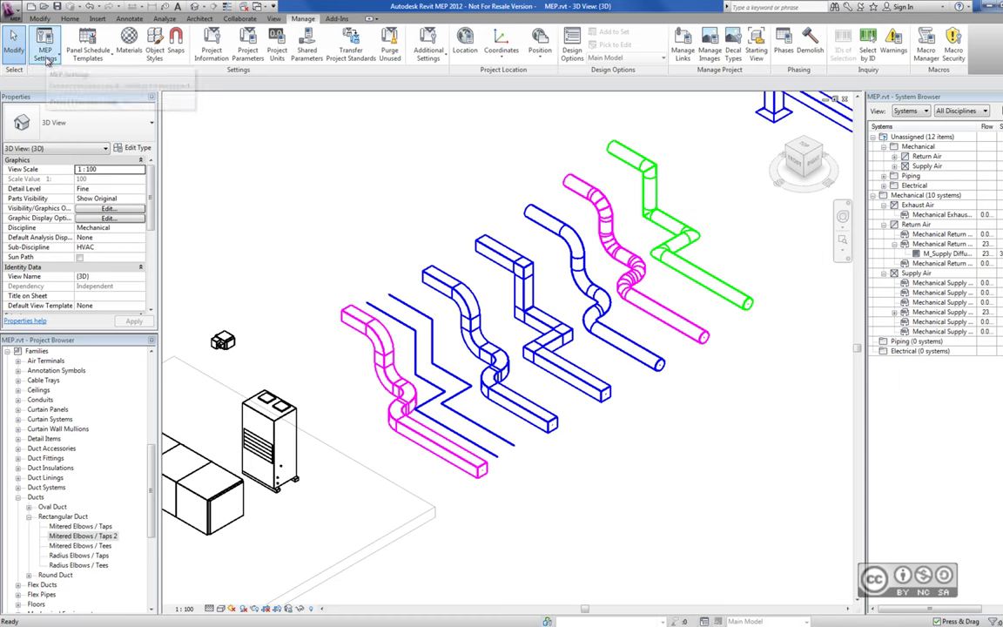
click(77, 76)
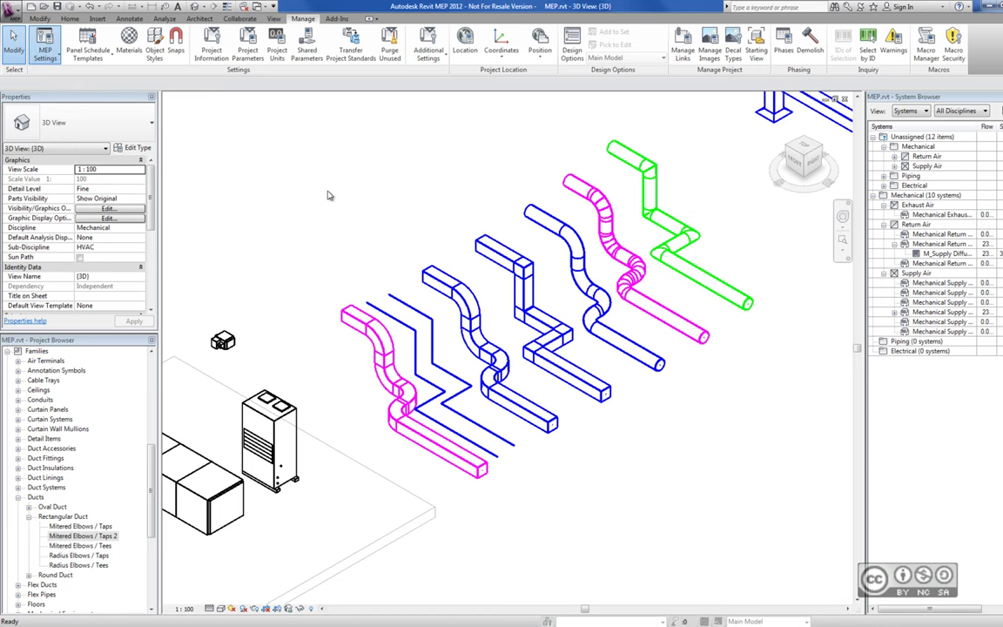
click(312, 192)
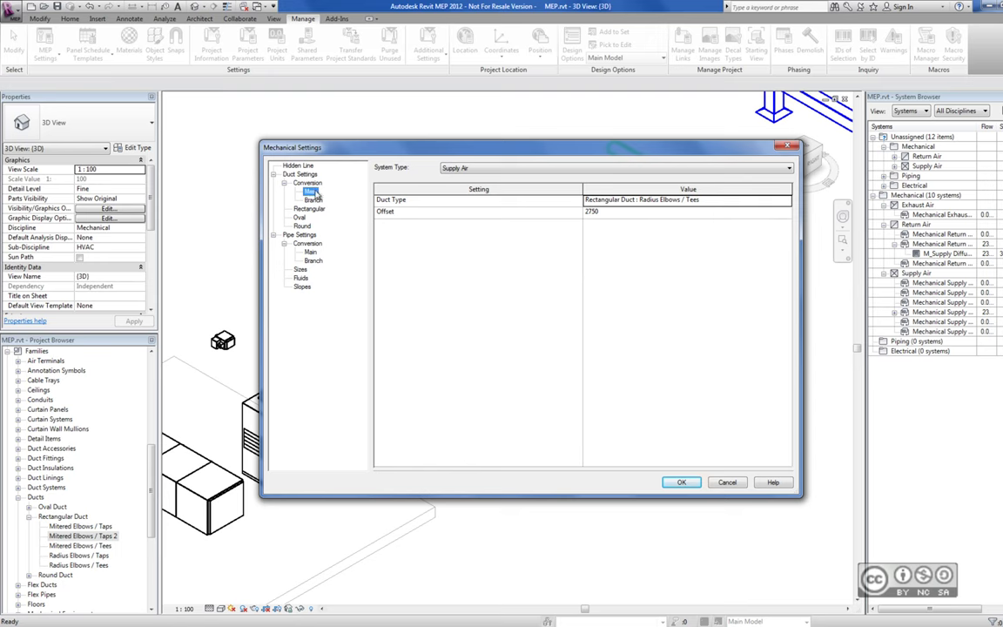
click(313, 199)
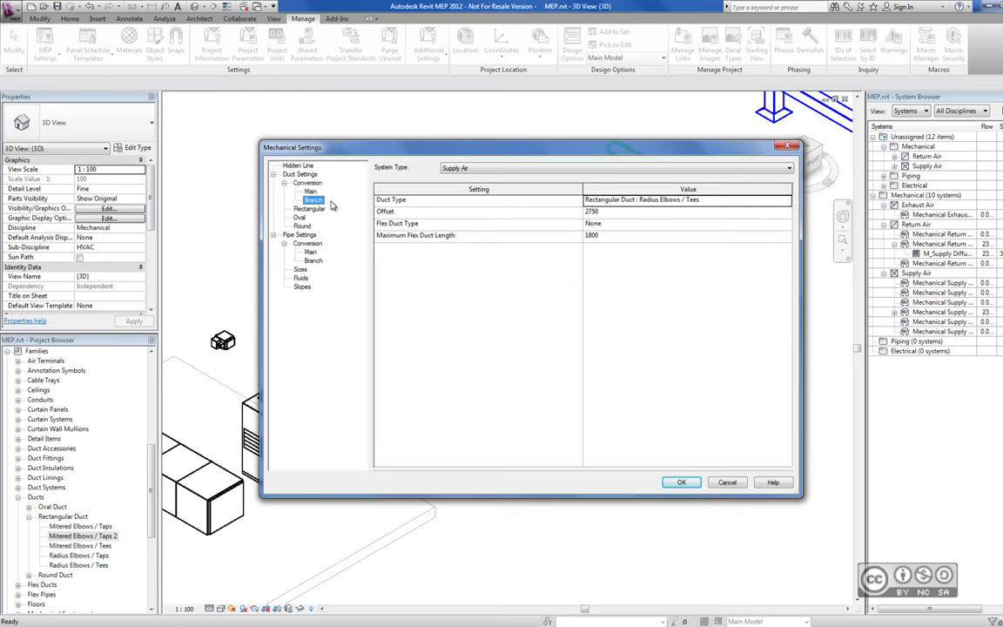
click(310, 191)
click(313, 199)
click(311, 261)
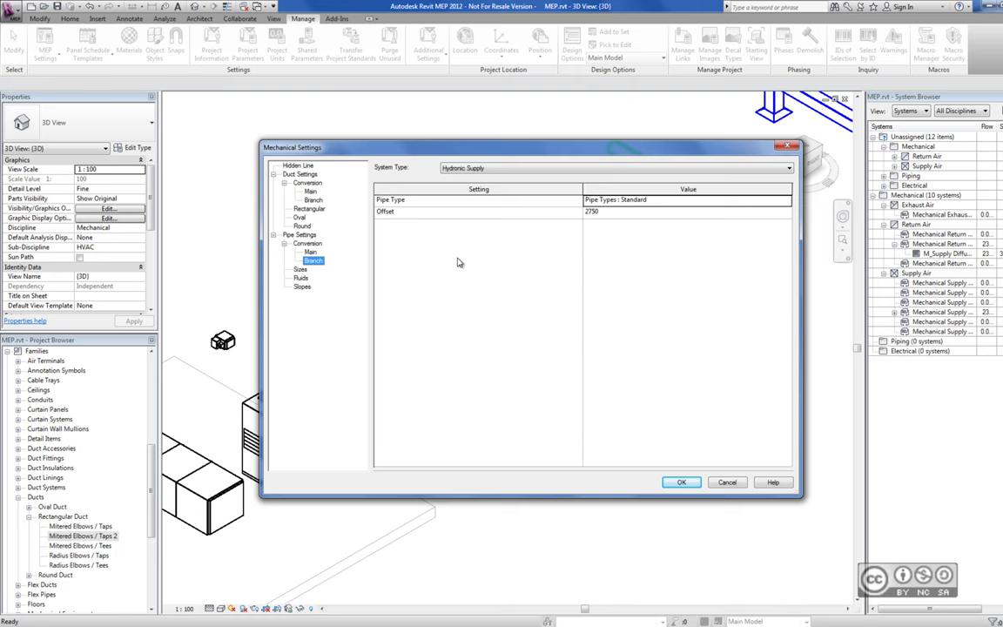
key(Return)
click(808, 150)
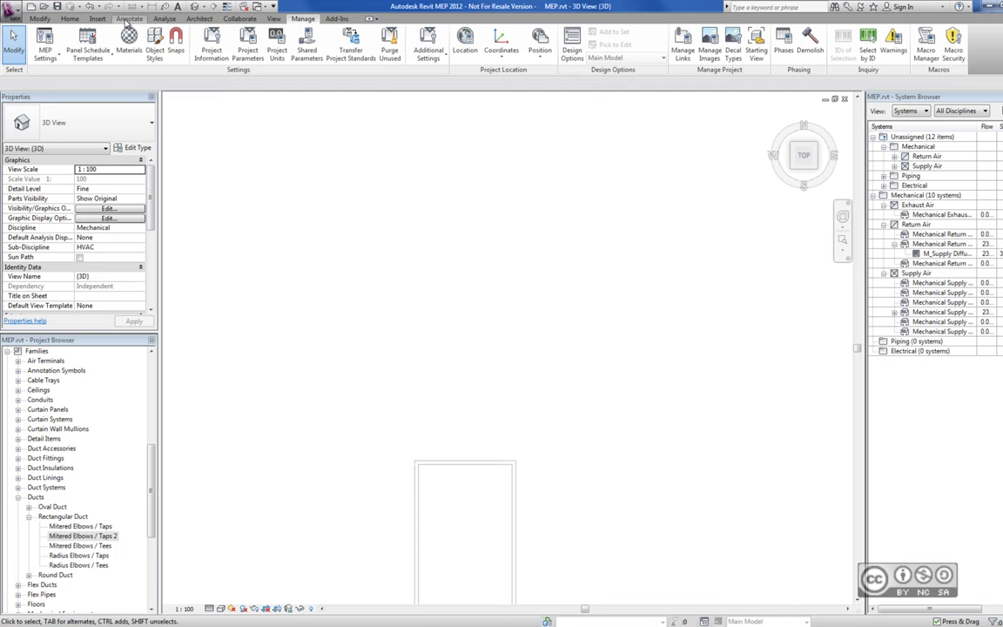
Place four supply diffusers in a square grid on the work plane
click(70, 18)
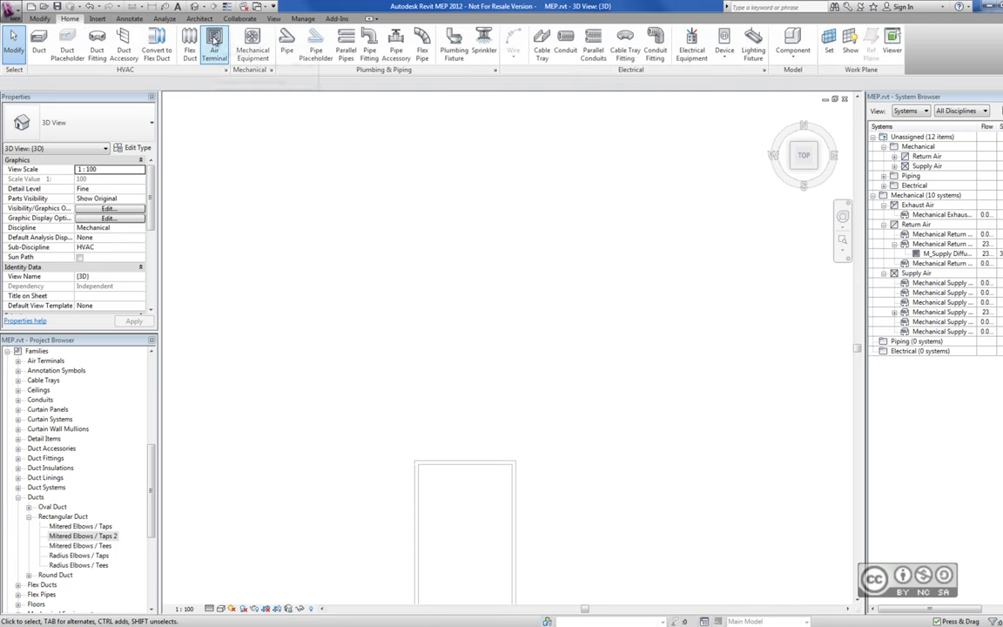
click(193, 39)
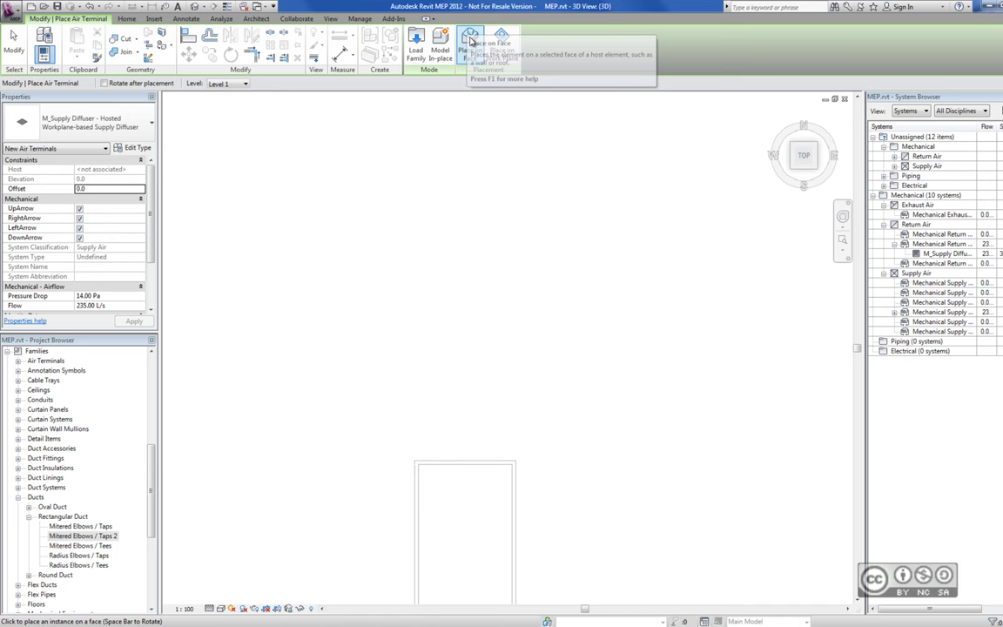
click(502, 40)
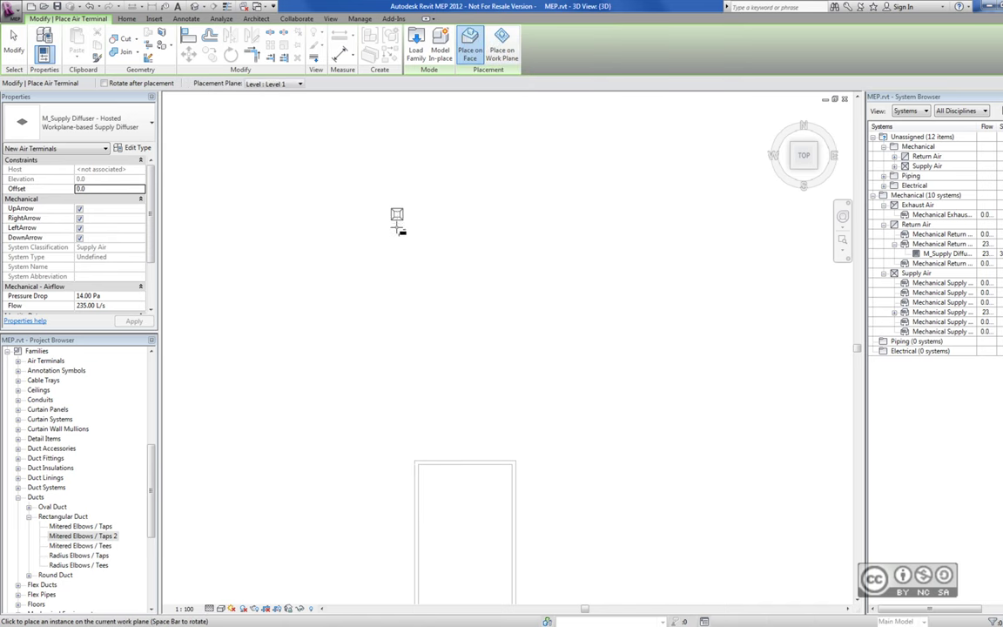
click(400, 222)
click(470, 221)
click(398, 280)
click(471, 280)
key(Escape)
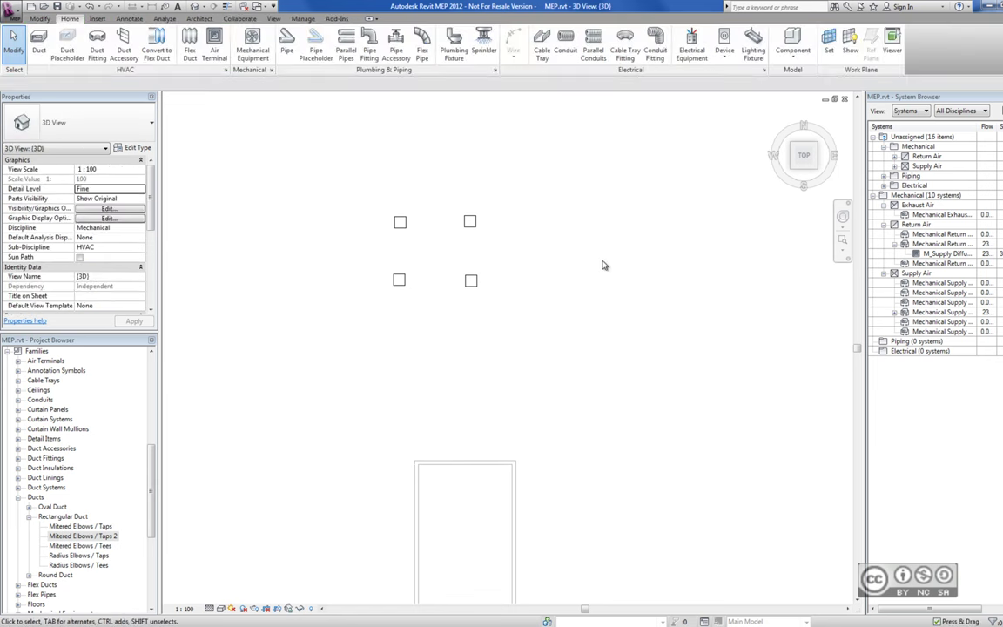
Place a single-duct VAV unit to the right of the diffusers using ME
key(m)
key(e)
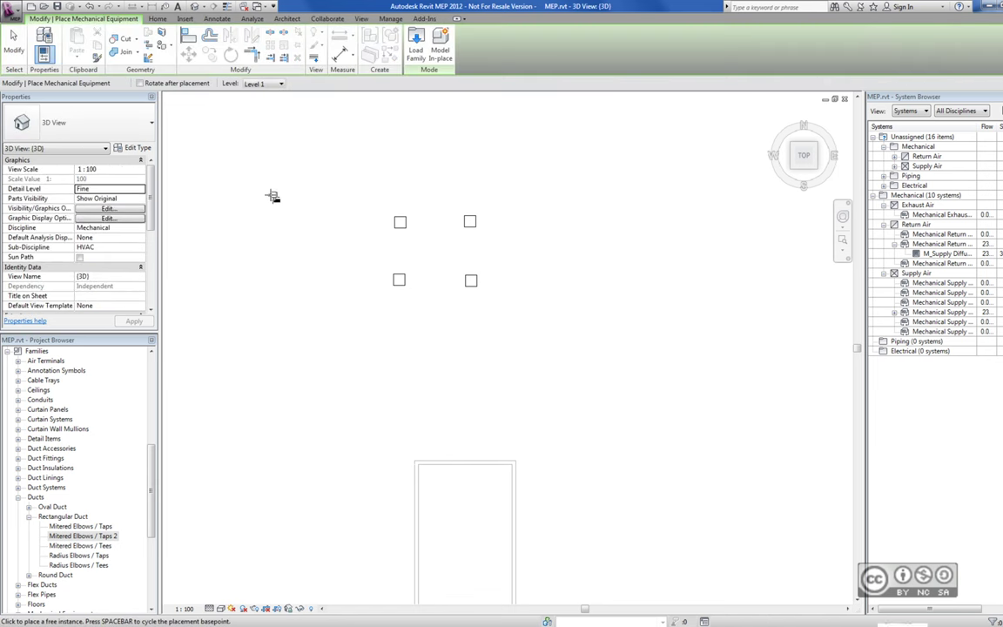
click(554, 268)
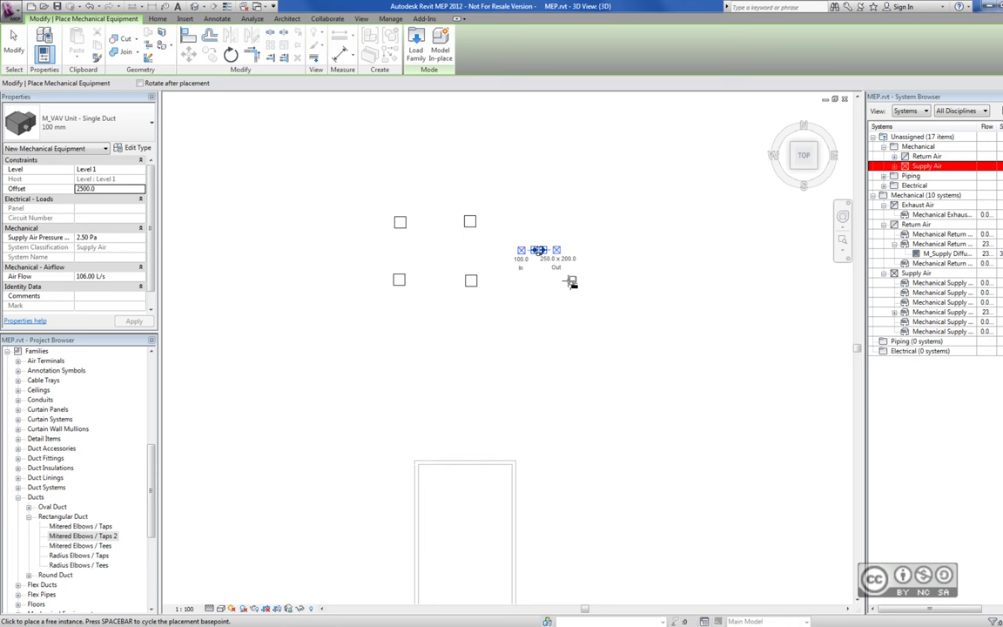
key(Escape)
scroll(488, 250, up, 2)
scroll(488, 249, up, 1)
middle_drag(435, 222, 444, 247)
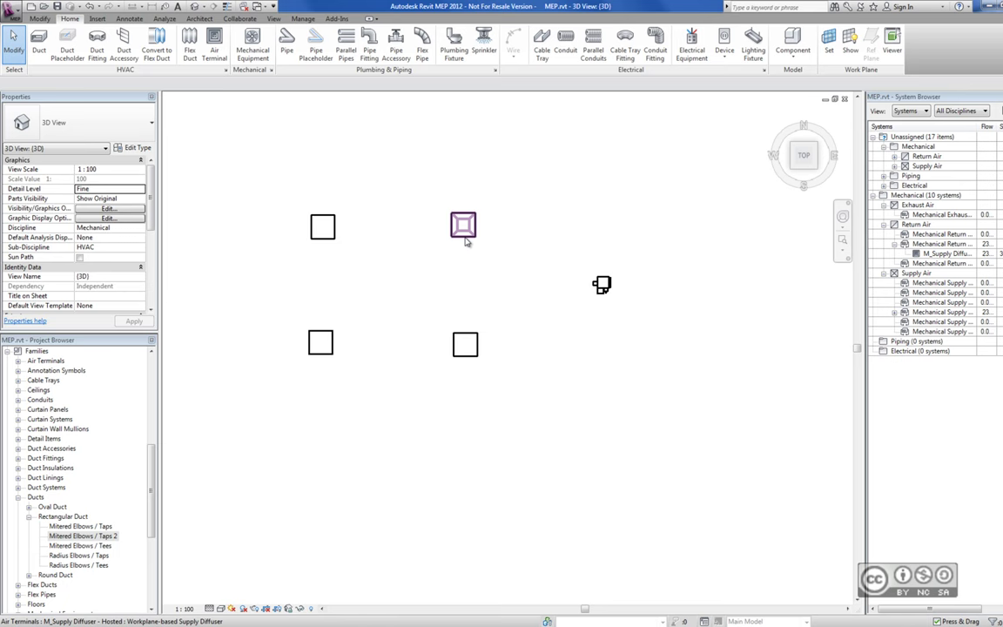
Select all four supply diffusers and set their Offset to 2500
click(330, 232)
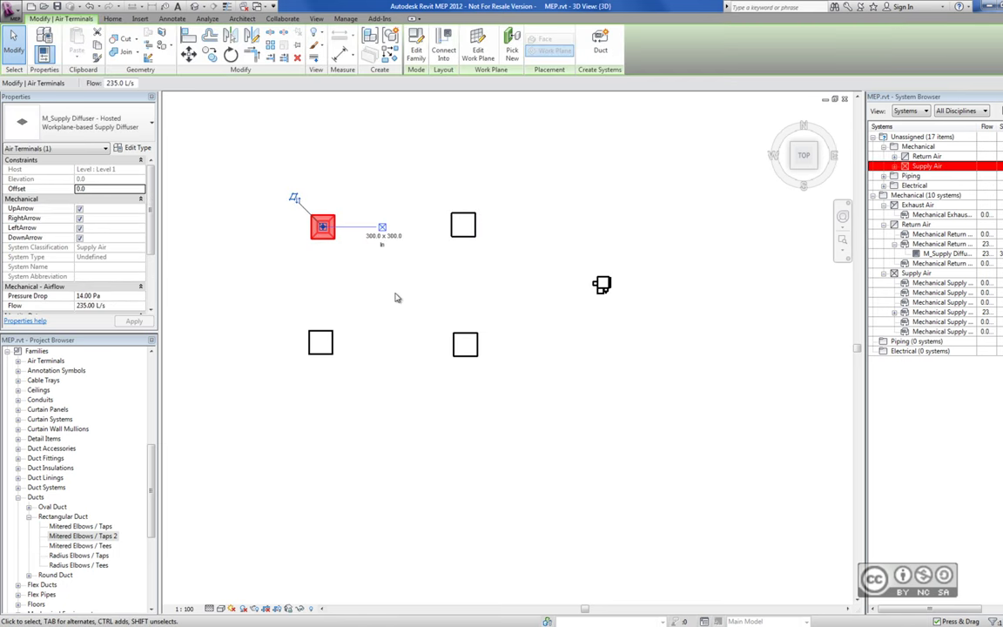
key(s)
key(a)
click(103, 188)
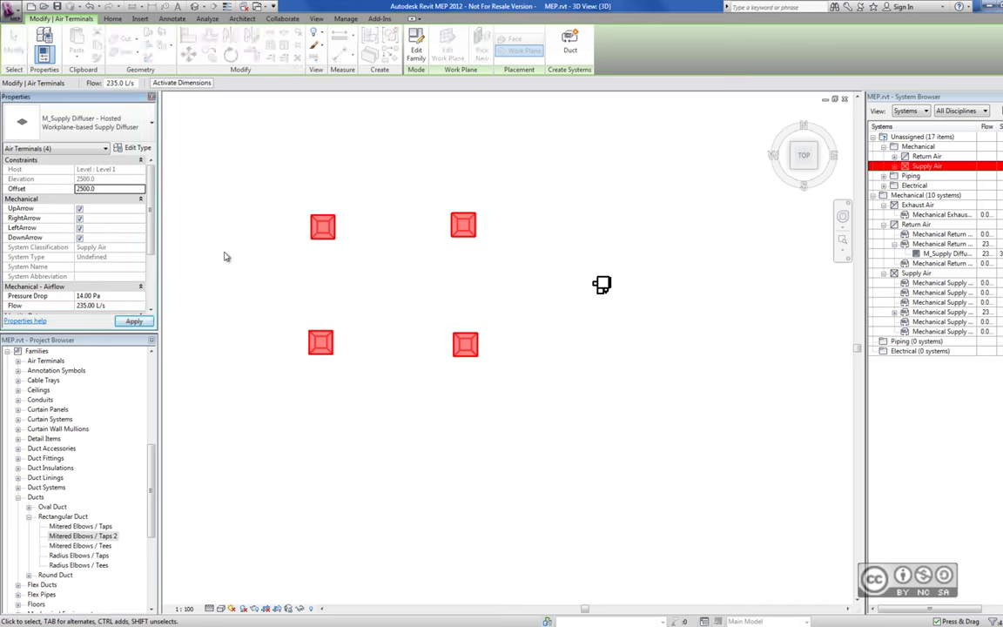
click(202, 228)
Set the VAV unit's Offset to 3000
click(602, 285)
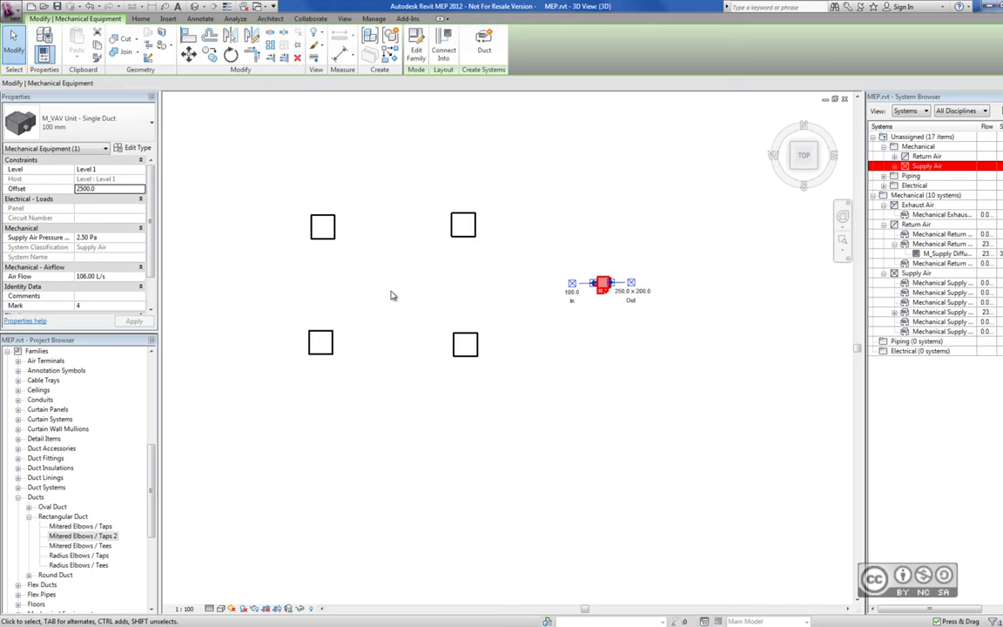
click(112, 188)
text(3000)
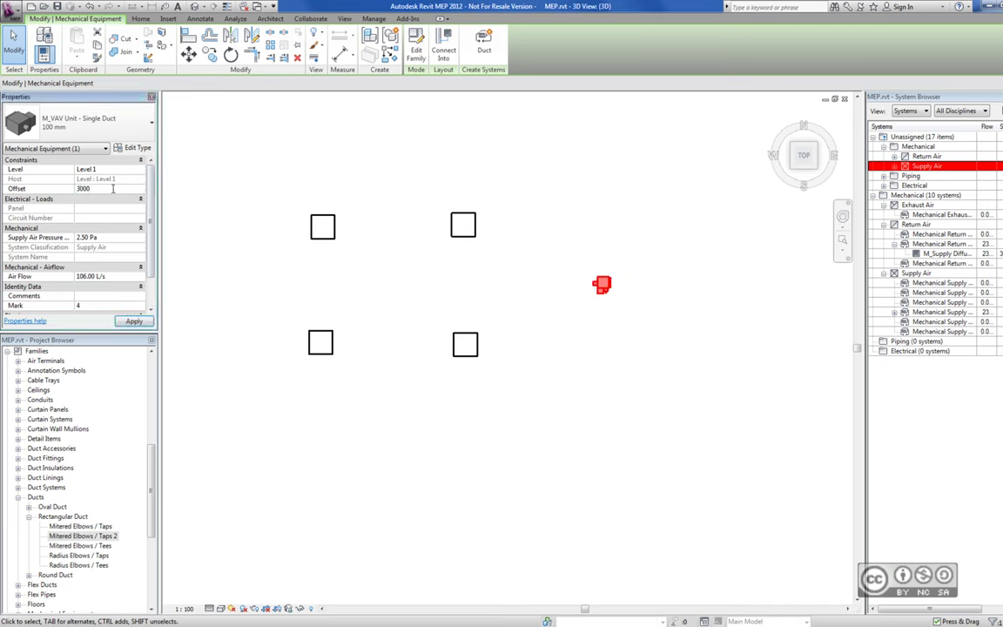
click(463, 282)
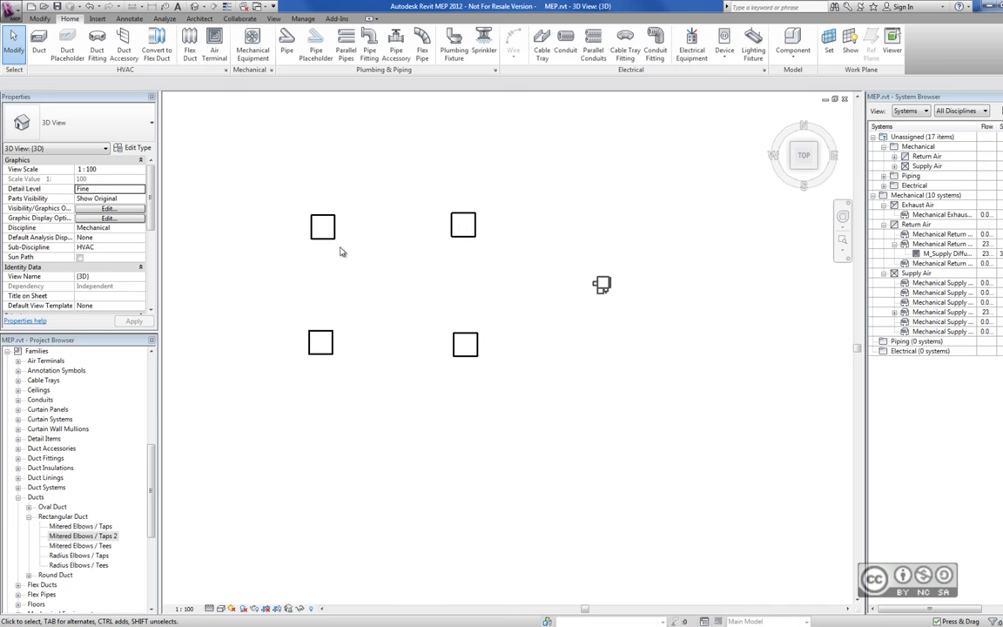
click(322, 226)
click(376, 173)
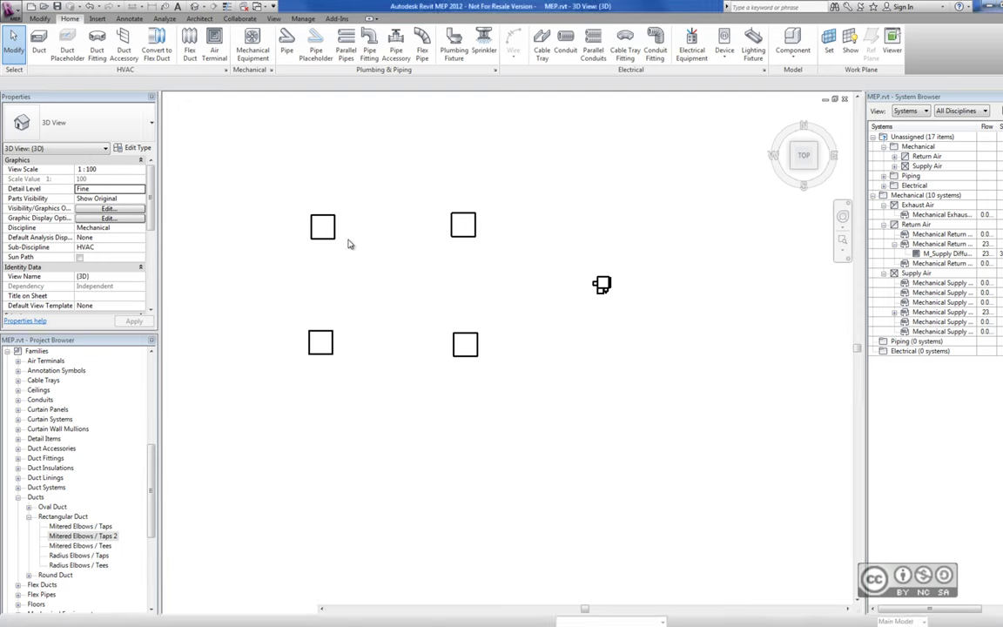
Change the Flow of the four window-selected diffusers from 235 to 200 L/s, then check one
click(292, 199)
drag(518, 404, 284, 189)
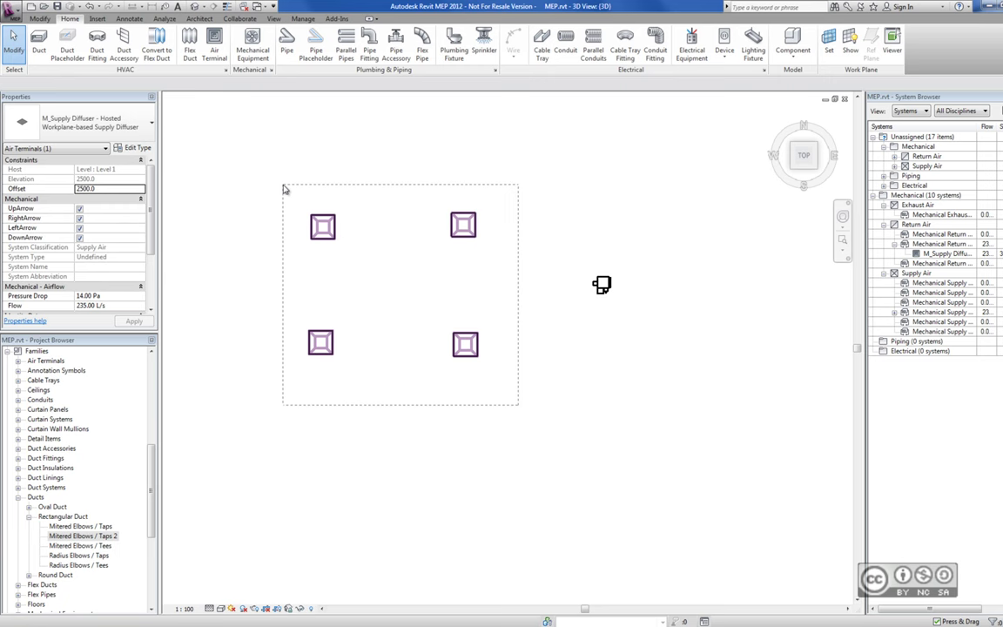
scroll(148, 259, down, 2)
scroll(148, 259, down, 2)
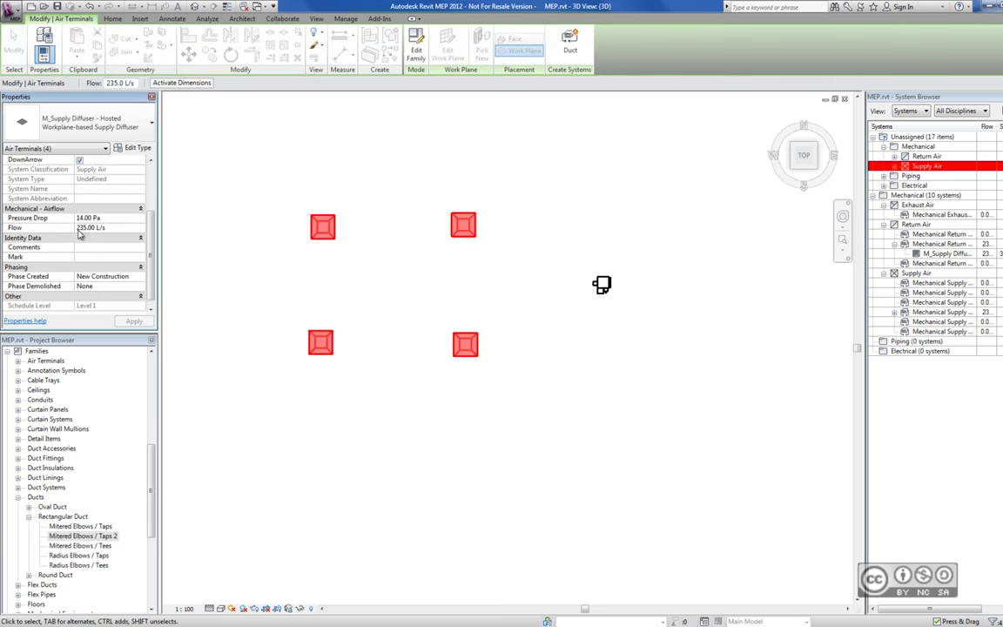
click(111, 228)
text(200)
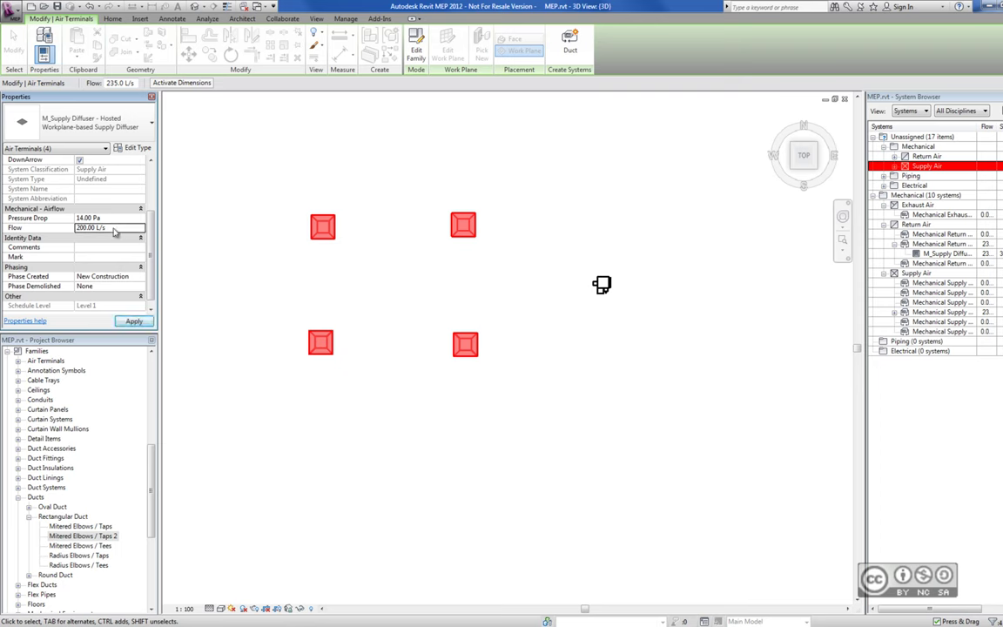
click(385, 267)
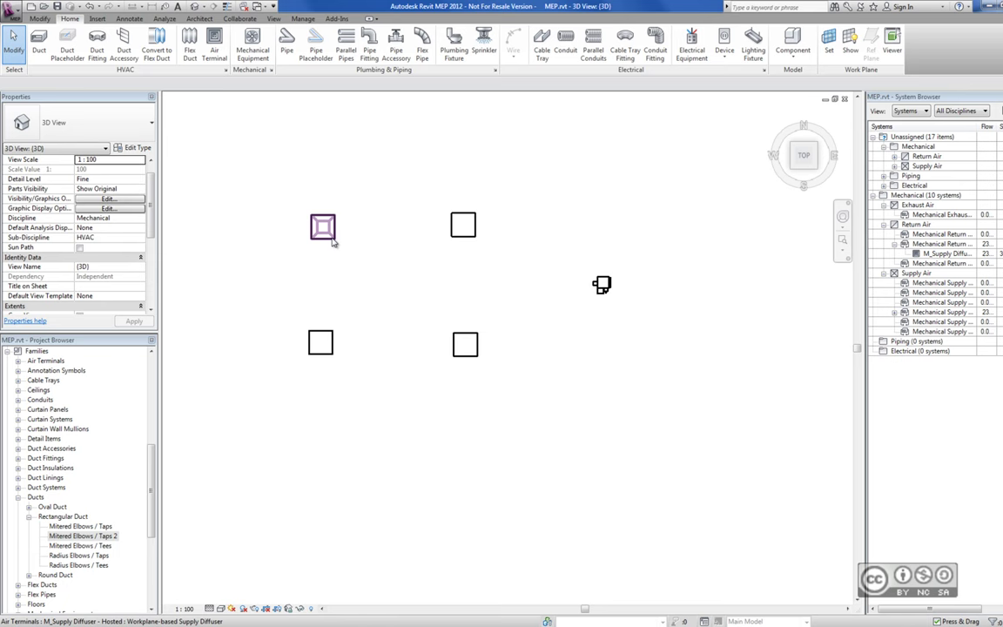
click(293, 200)
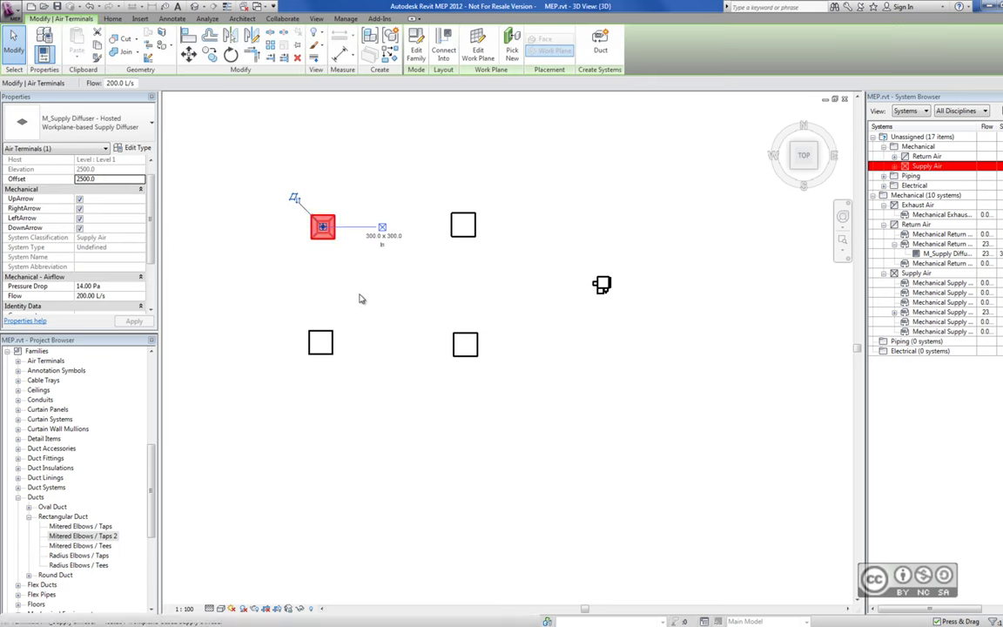
click(375, 293)
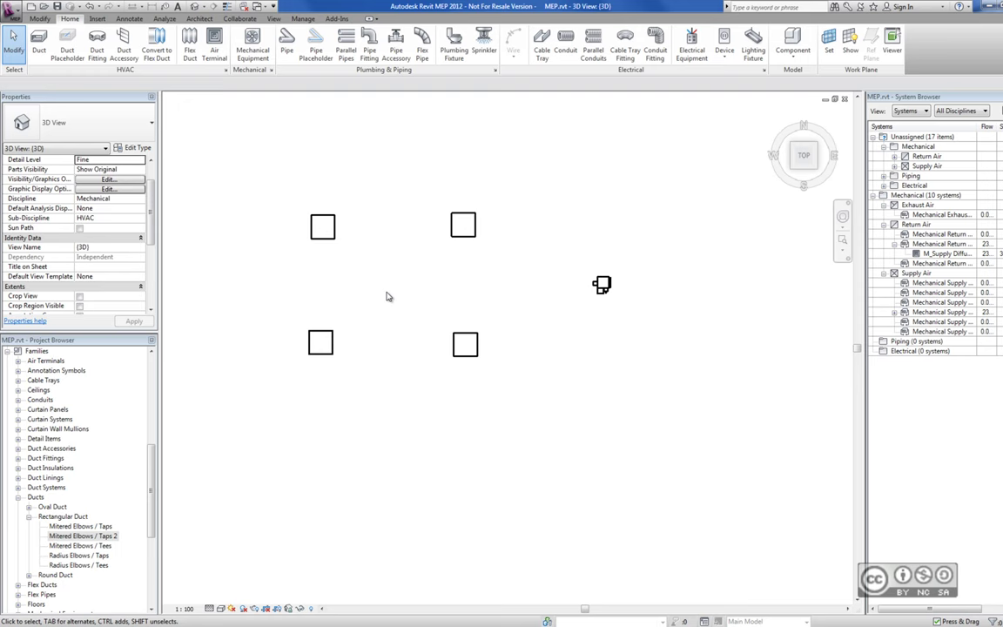
Create a new Supply Air duct system from the top-left diffuser
click(331, 239)
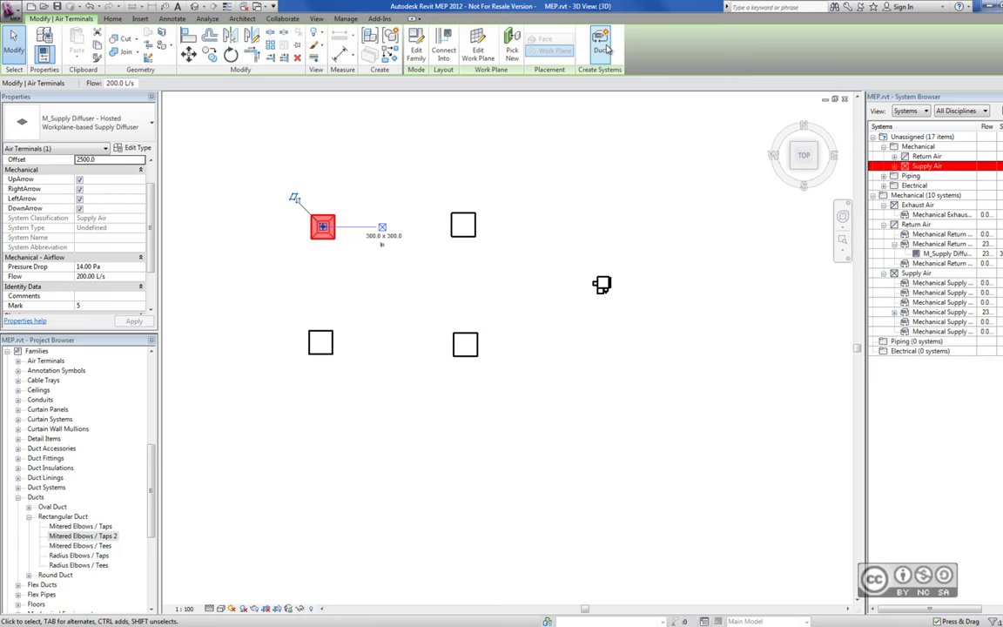
click(599, 42)
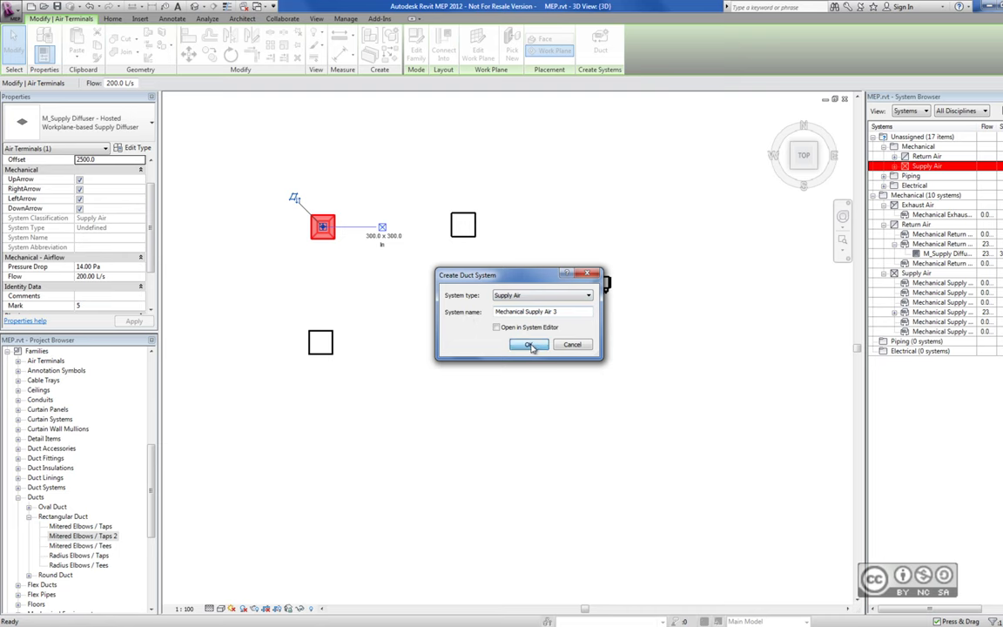
click(527, 344)
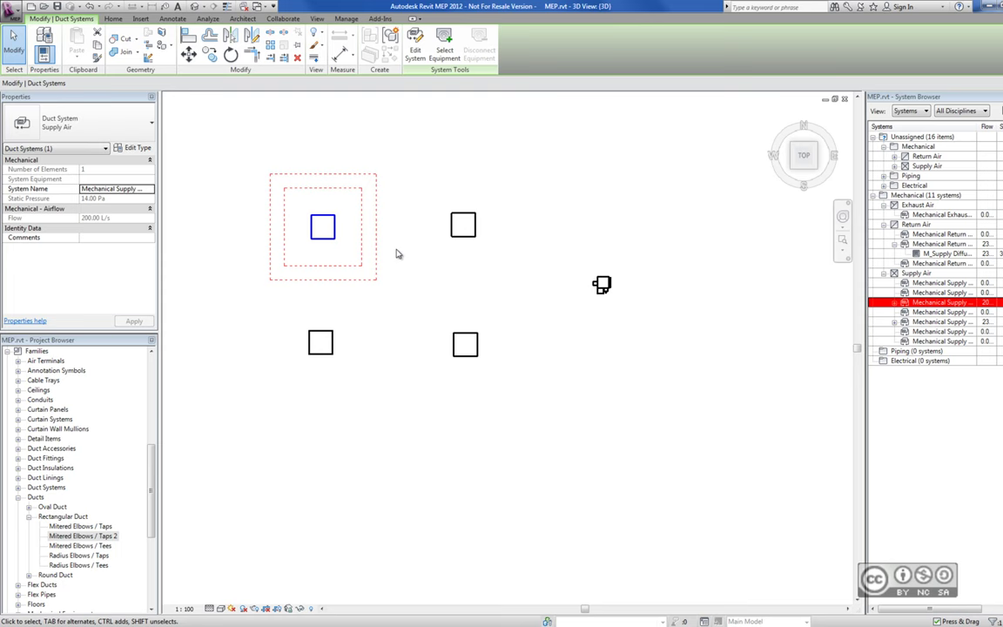
Add the top-right diffuser to the system and set the VAV unit as its equipment
click(415, 43)
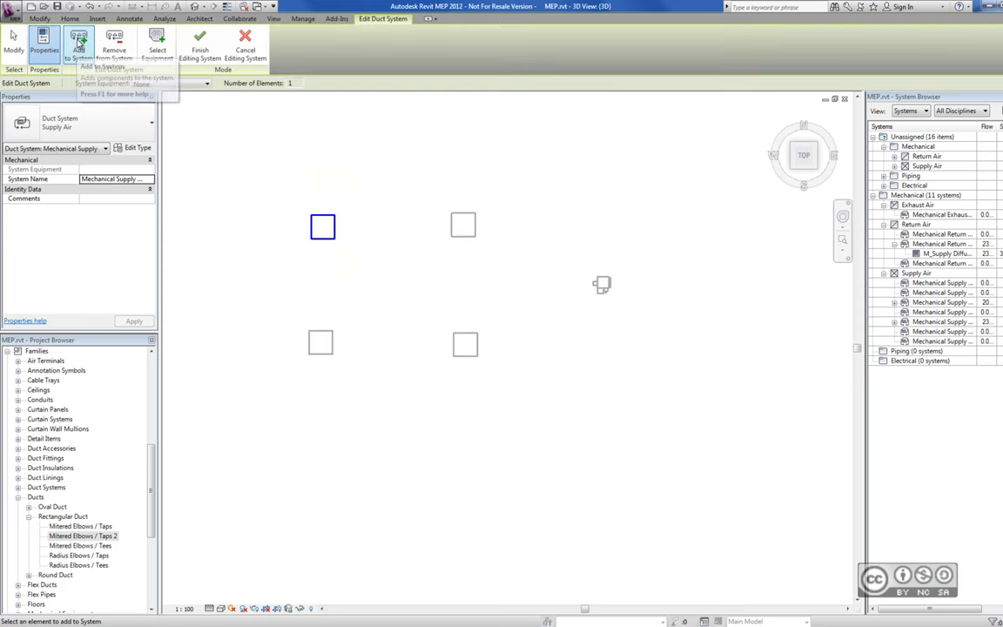
click(463, 224)
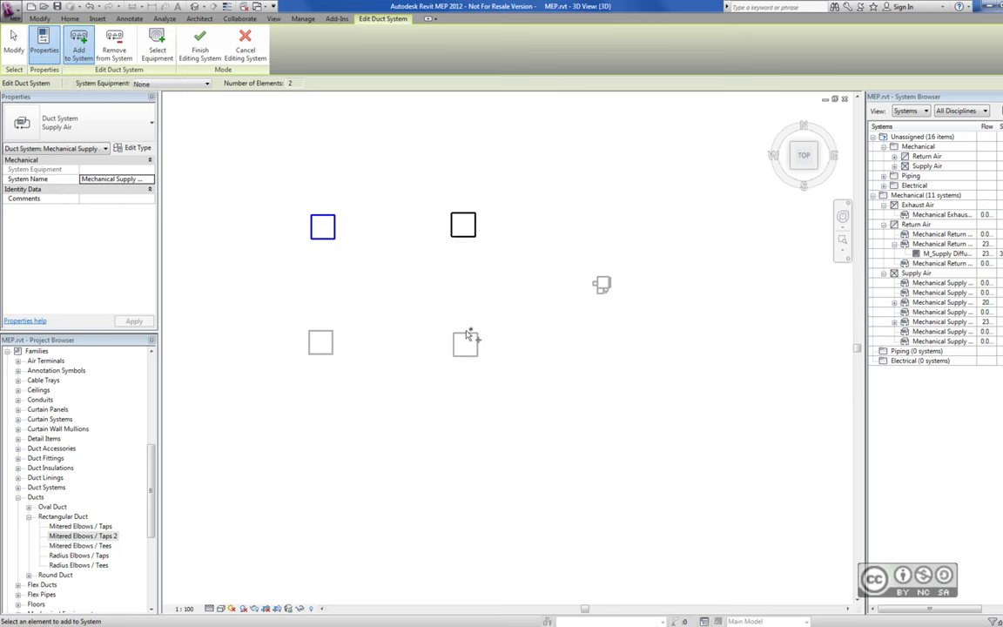
click(157, 44)
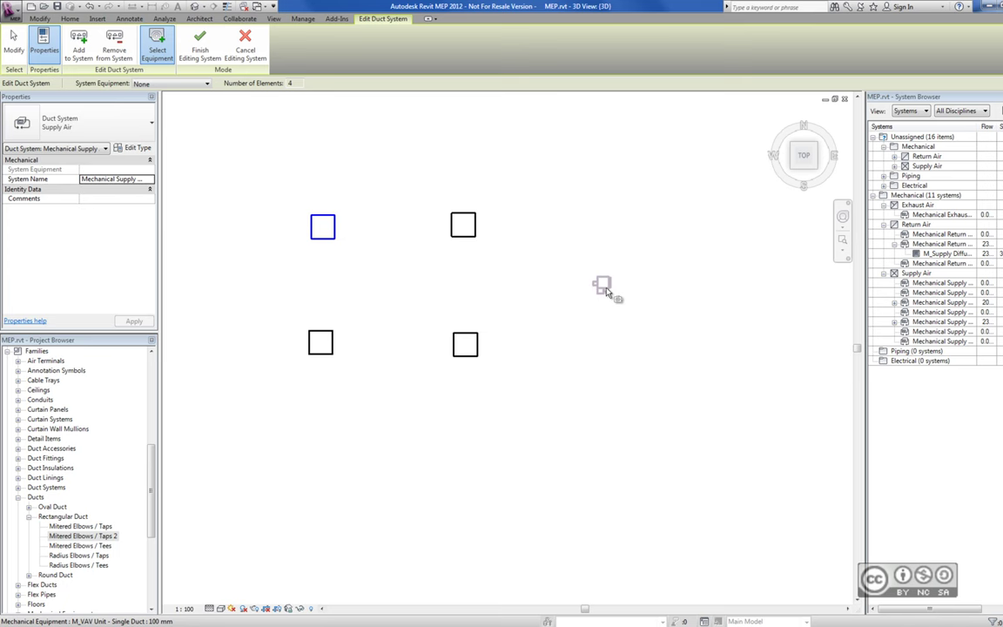
click(602, 284)
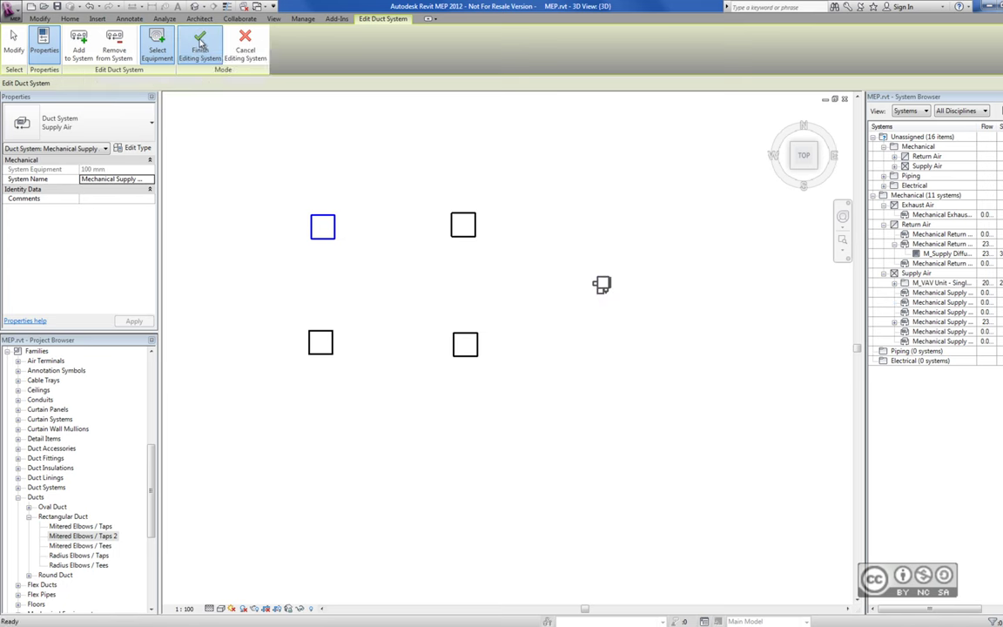
click(471, 219)
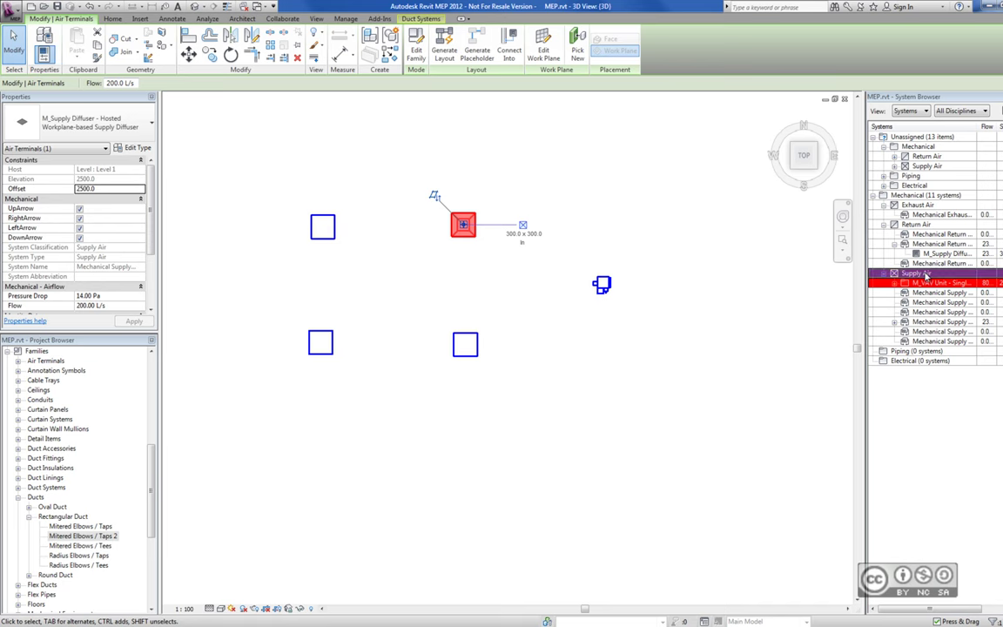
Tab-select the whole Supply Air system: four diffusers and the VAV unit, 800.00 L/s total
click(927, 283)
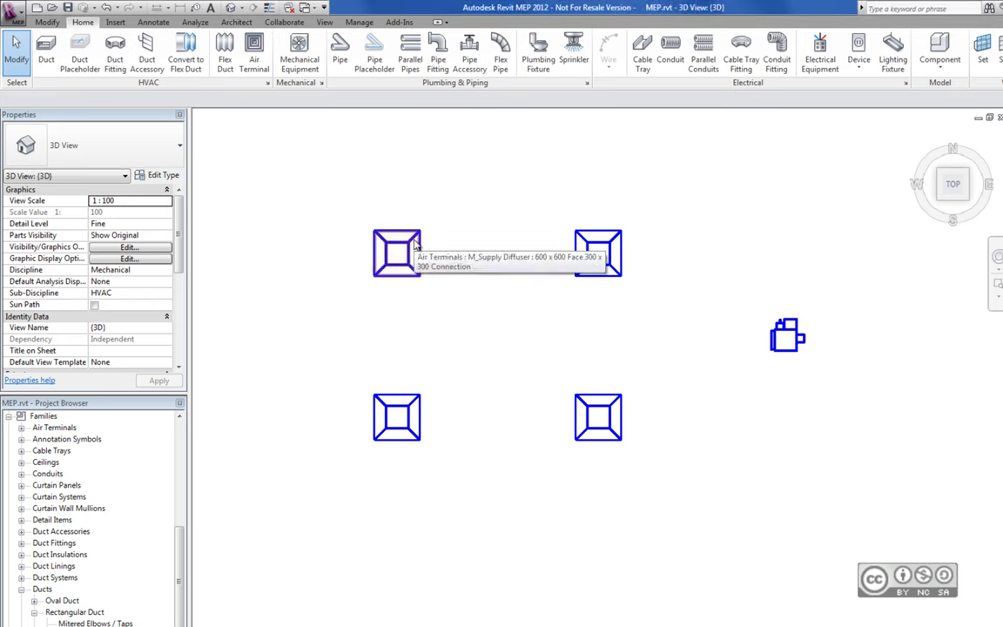
key(Tab)
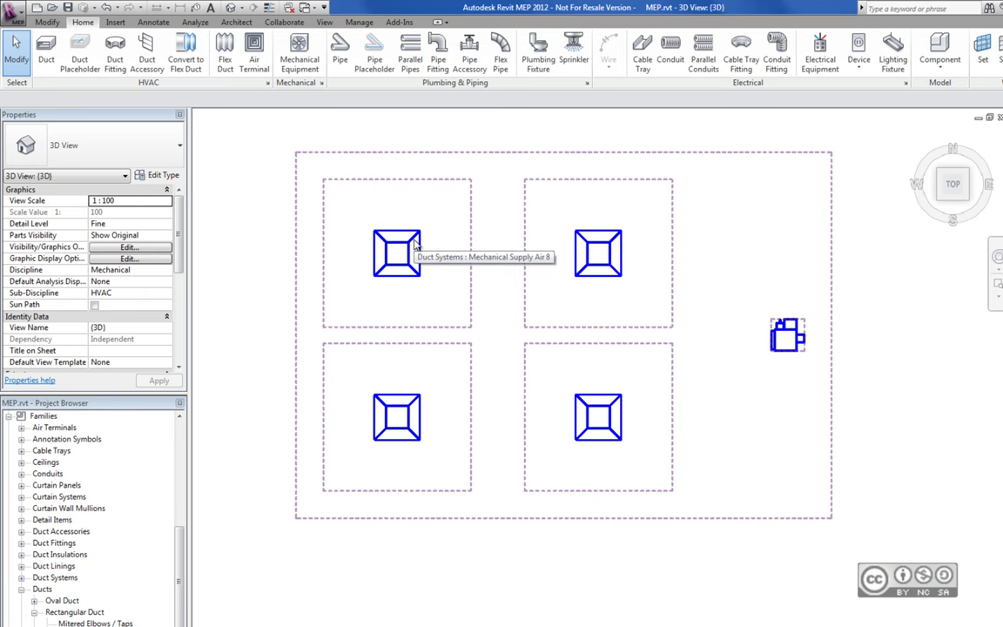
click(416, 247)
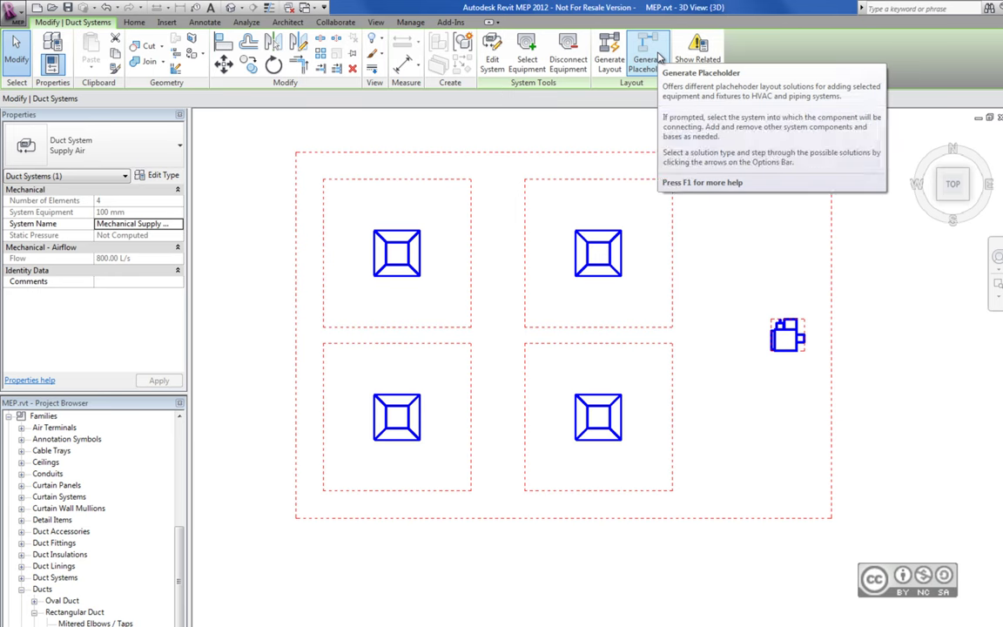
Generate a placeholder Network duct layout, browse to solution 2 of 5, and open conversion settings
click(659, 56)
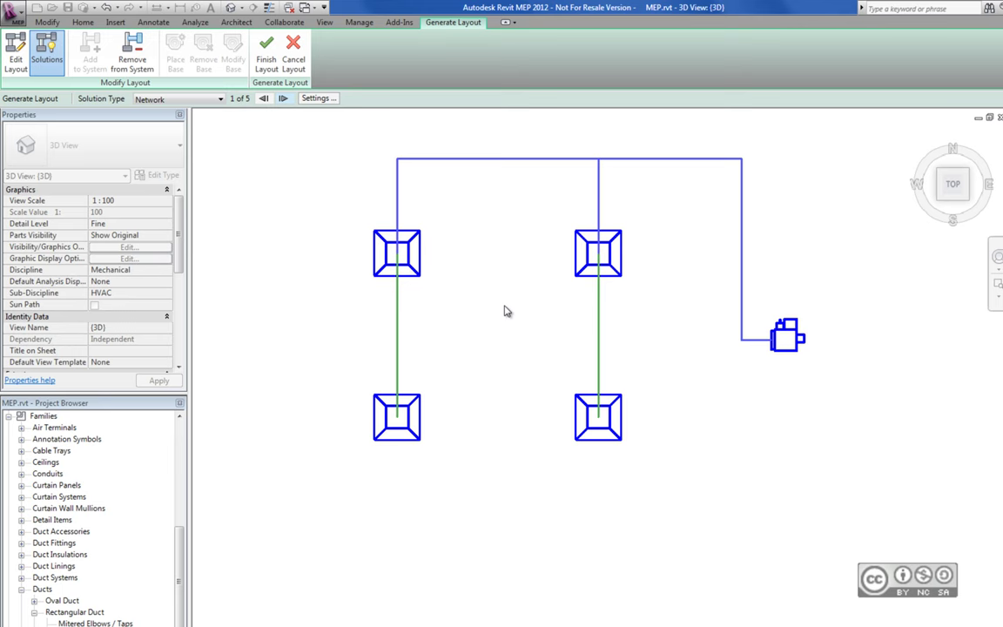
click(283, 99)
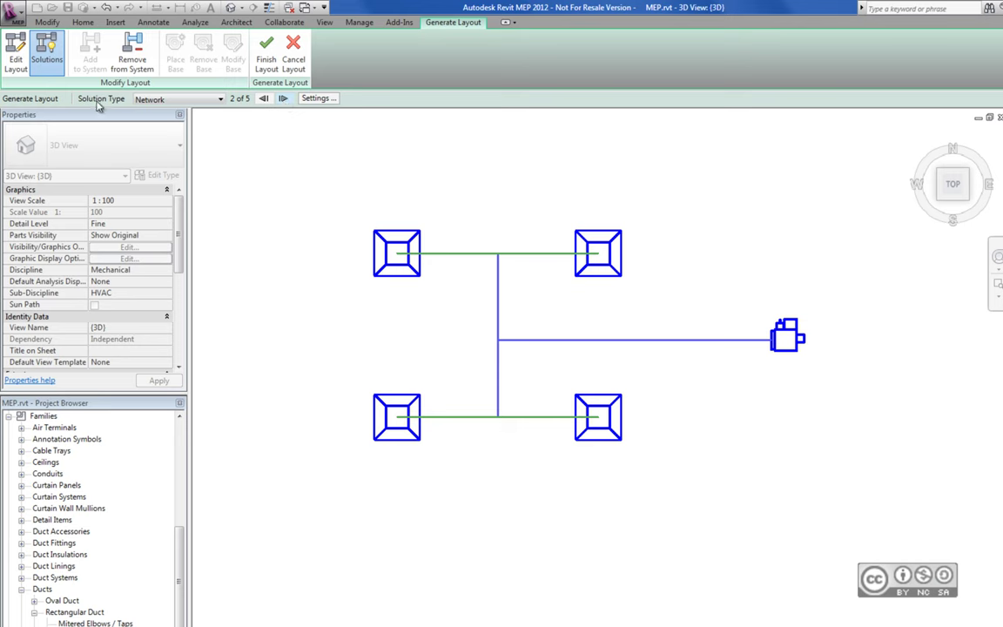
click(199, 103)
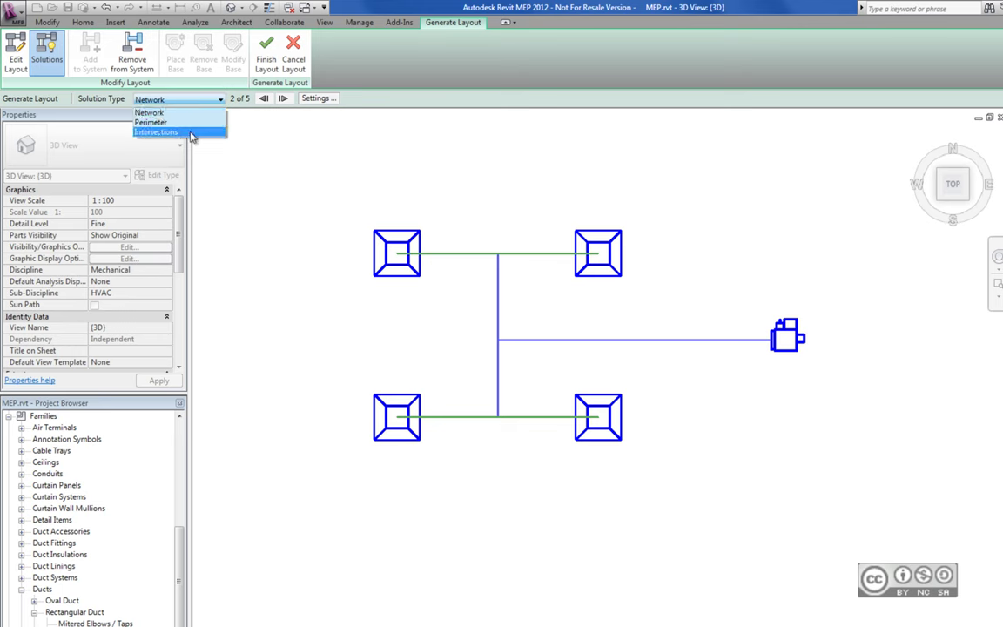
click(316, 97)
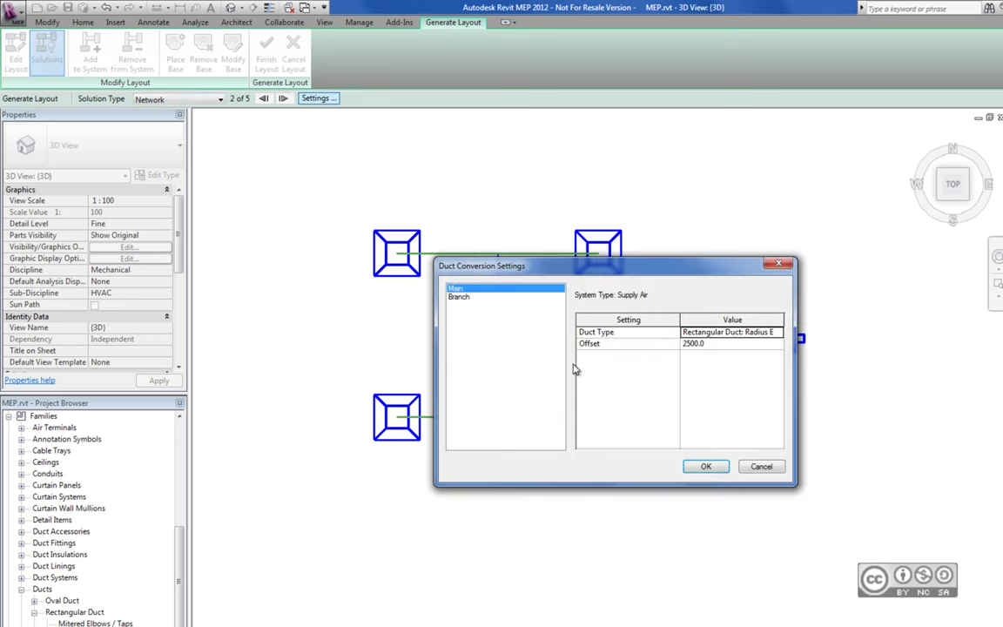
Review the Main and Branch Supply Air duct conversion settings, then close the dialog
click(462, 297)
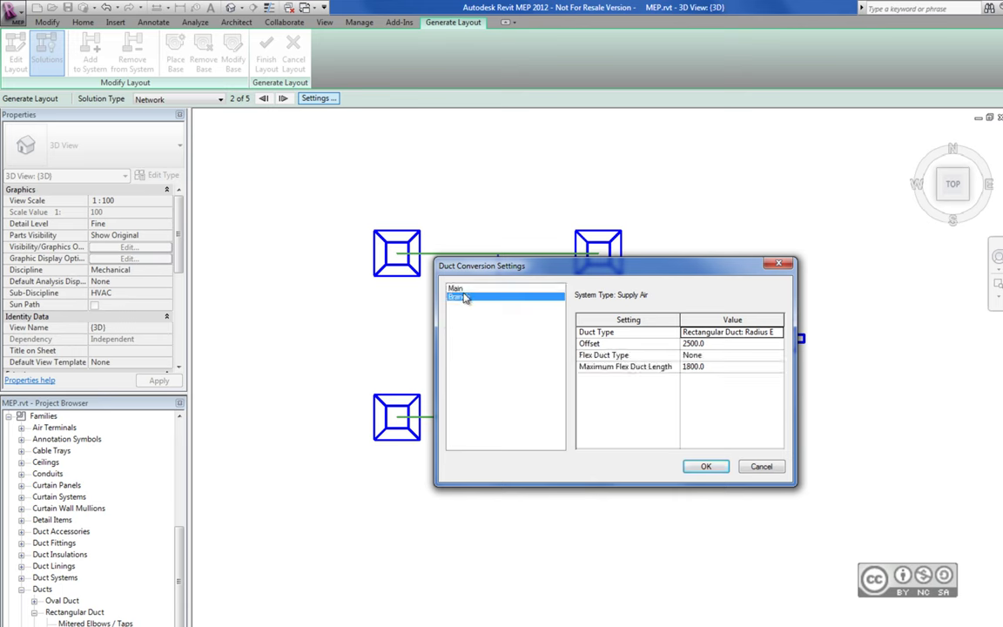
click(458, 290)
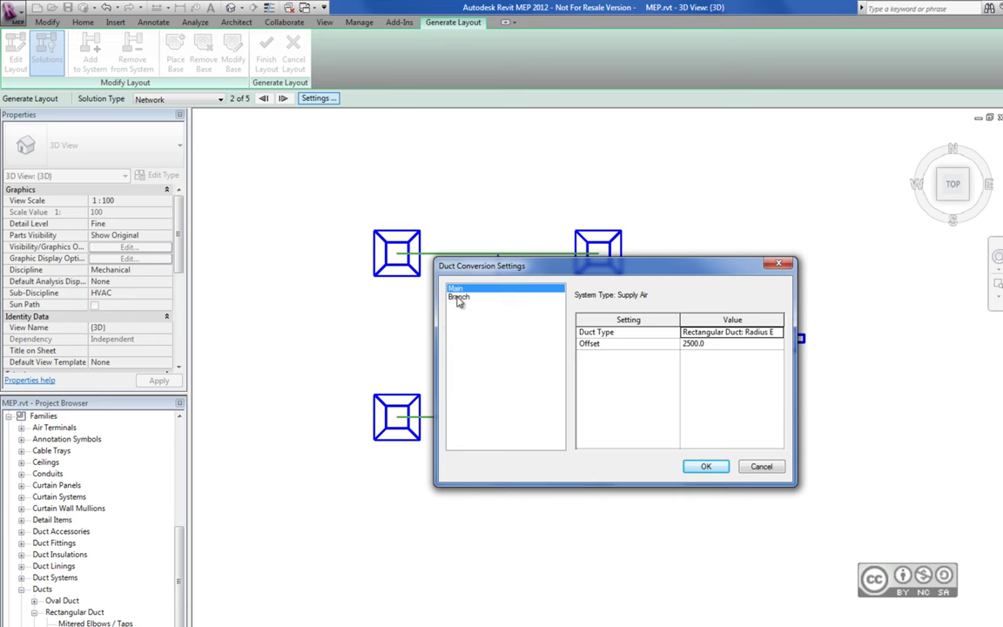
click(458, 297)
key(Return)
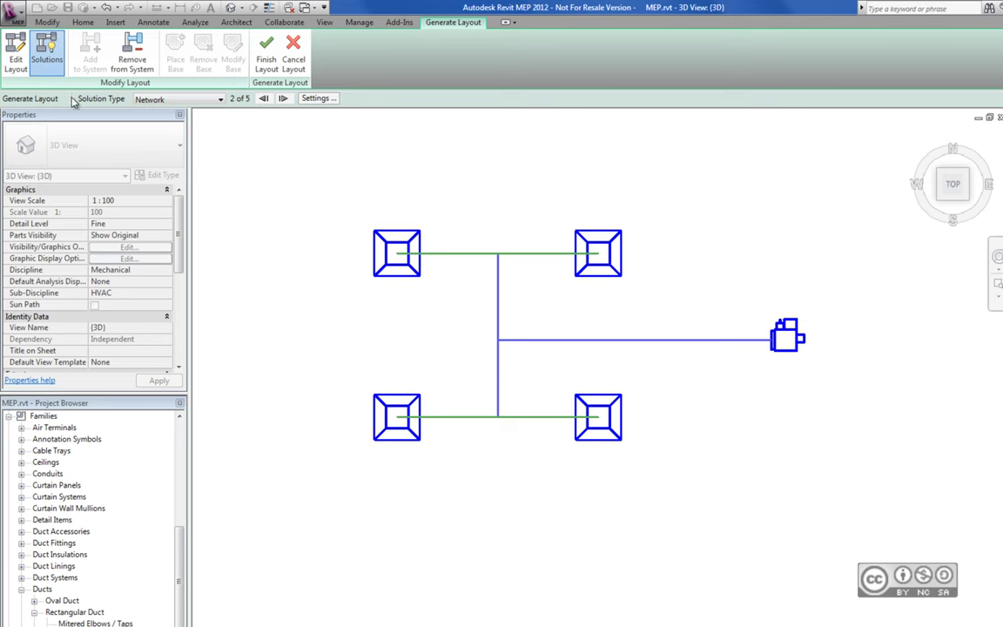
Check the trunk segment, then finish the layout as ducts from the VAV unit to four diffusers
click(10, 52)
click(495, 305)
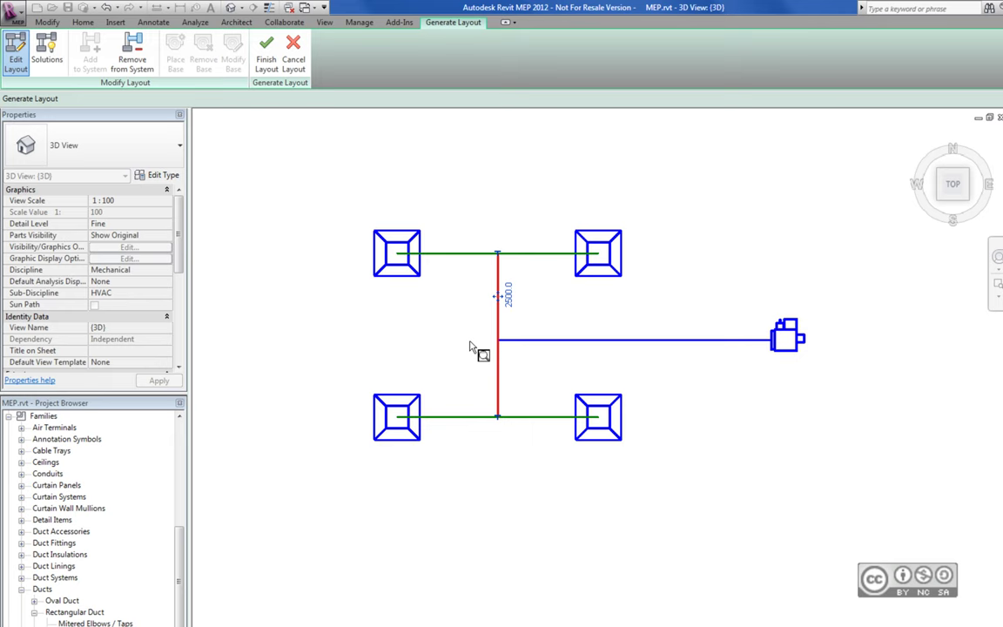
click(46, 52)
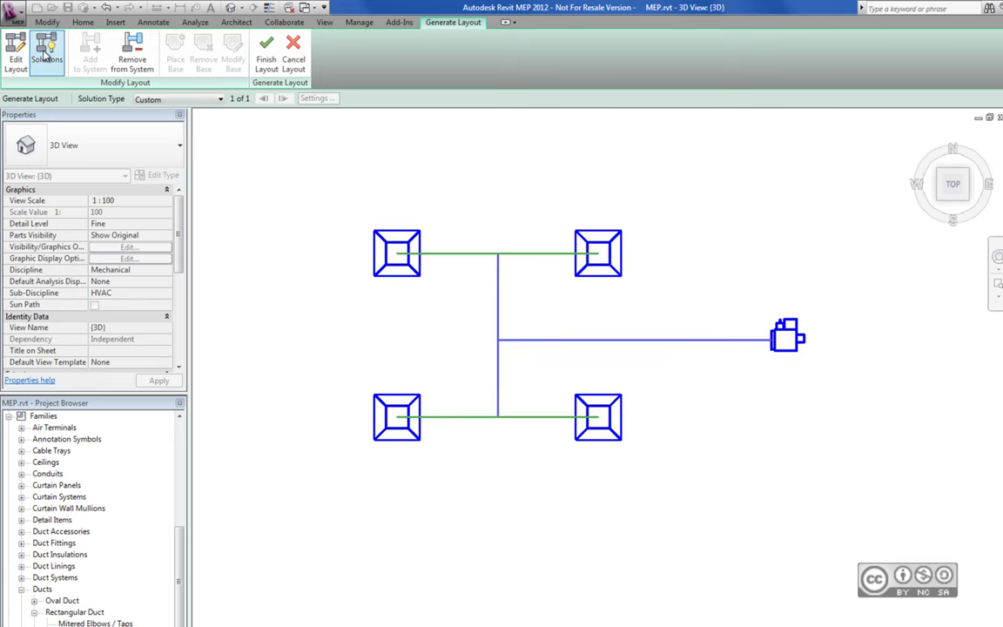
click(267, 52)
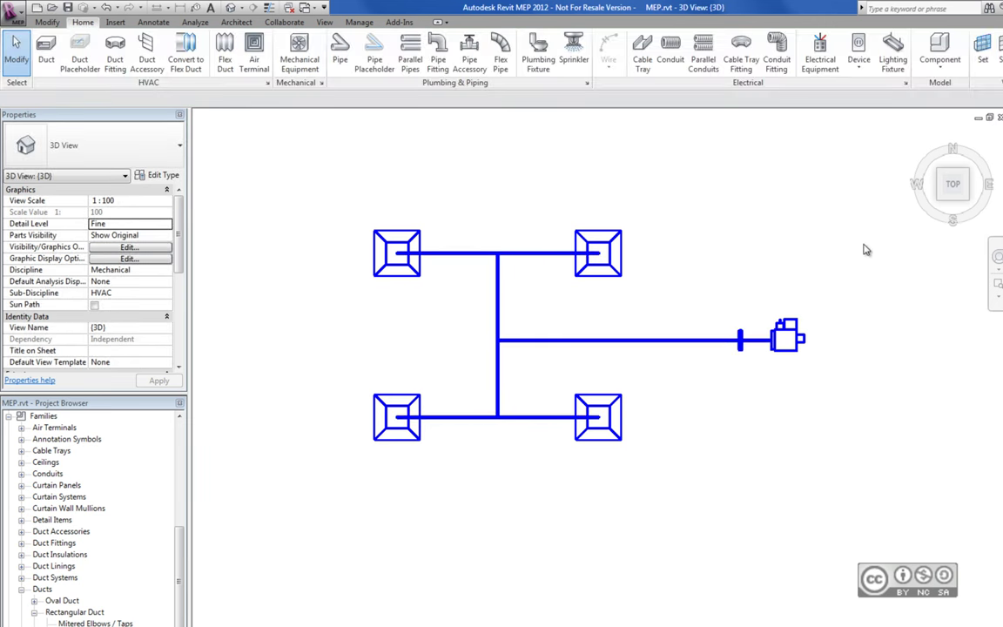
click(942, 202)
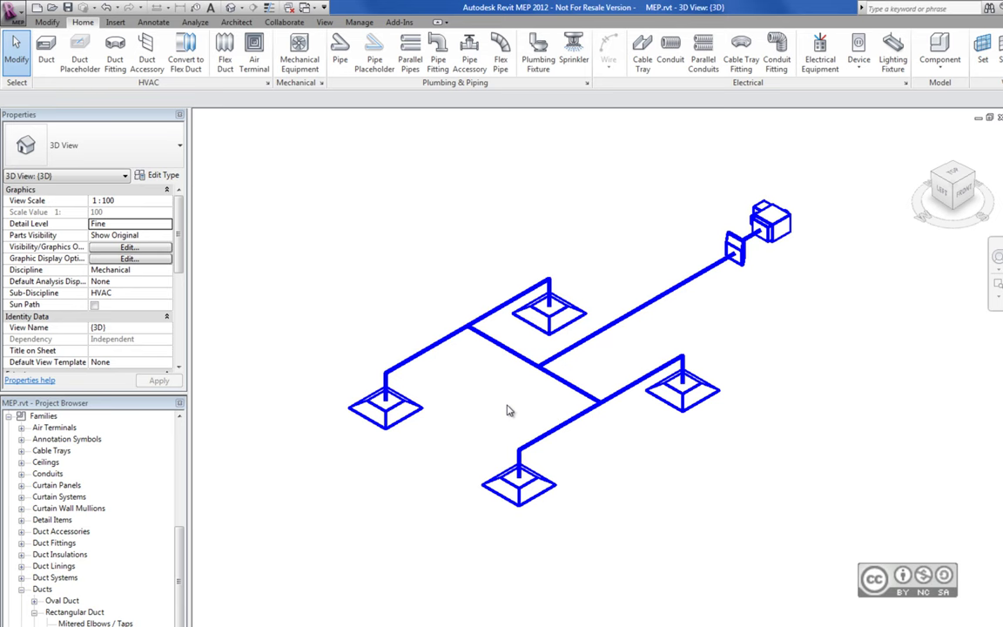
click(514, 352)
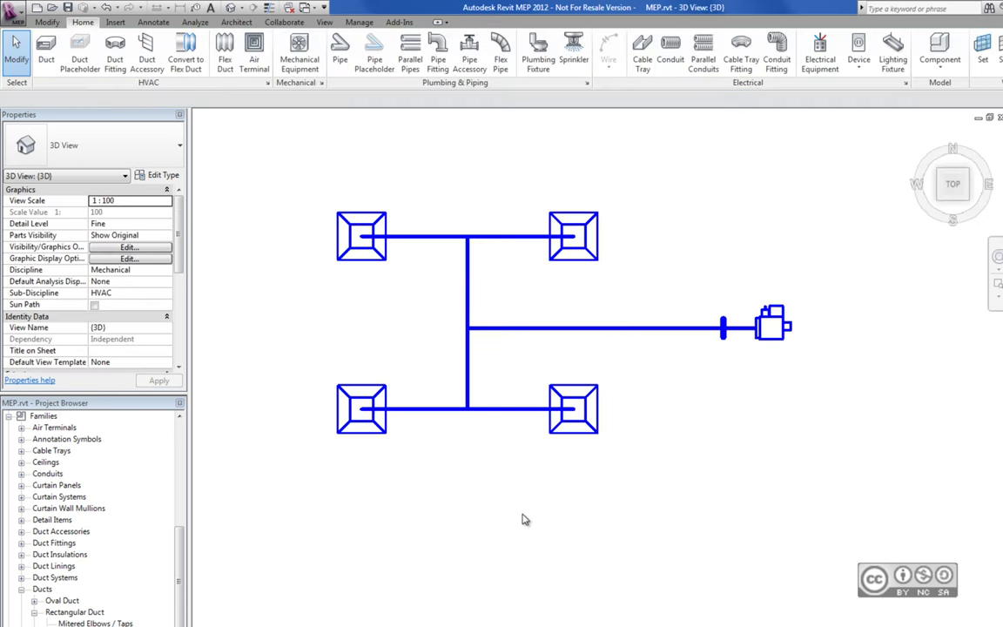
mouse_move(525, 519)
middle_down()
mouse_move(548, 398)
mouse_move(624, 351)
middle_up()
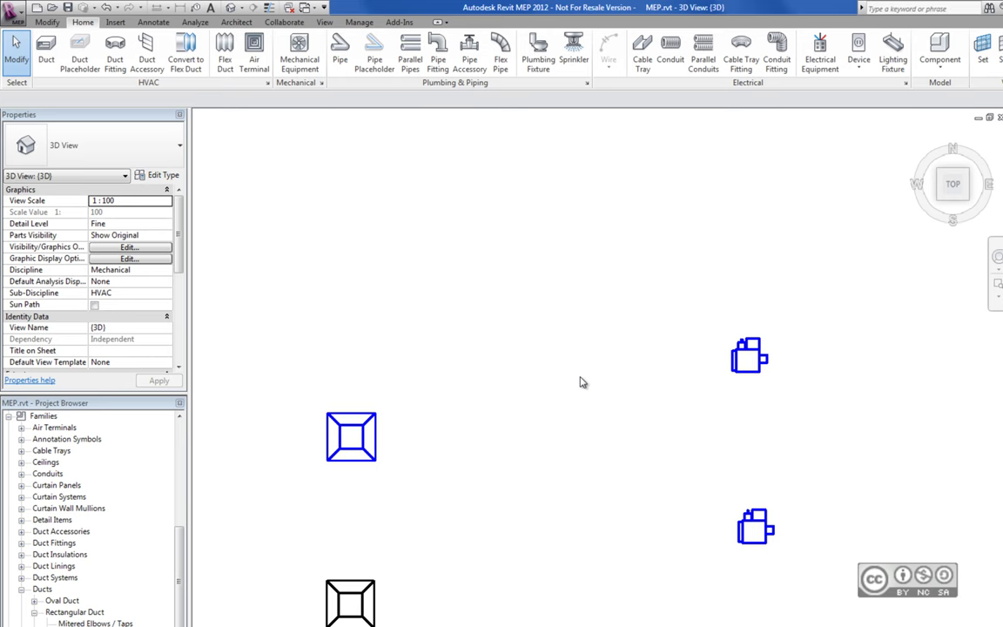
Route a 250 x 200 rectangular duct with elbows from the upper VAV outlet to the left diffuser
click(738, 367)
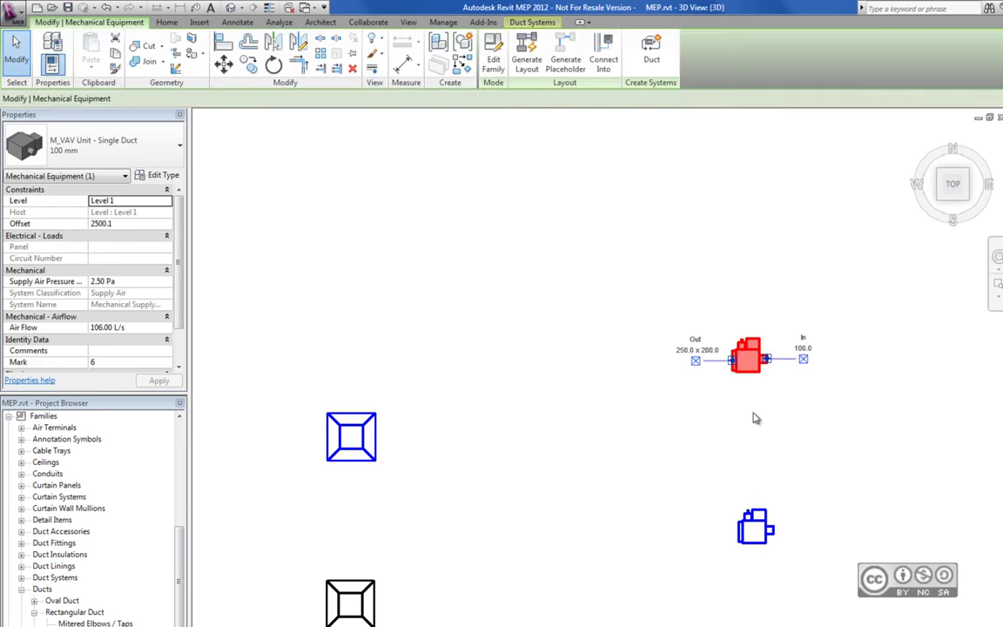
click(696, 360)
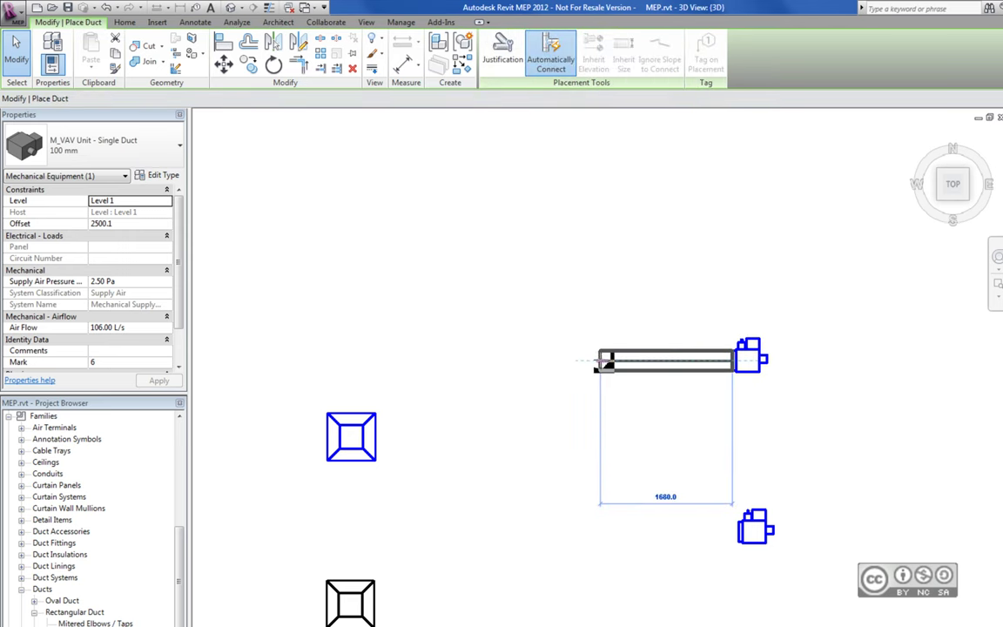
click(597, 360)
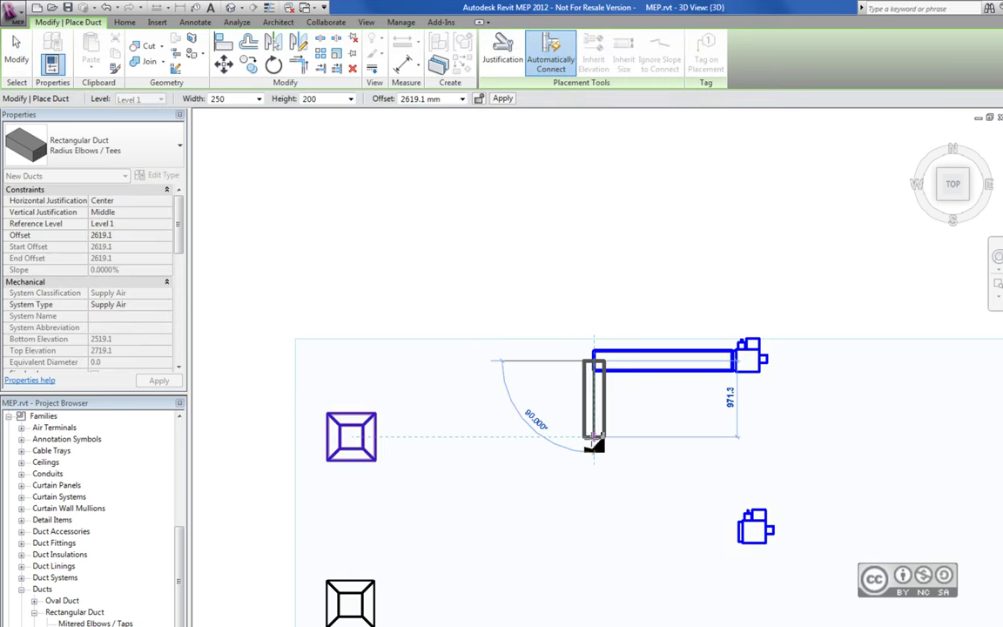
click(594, 439)
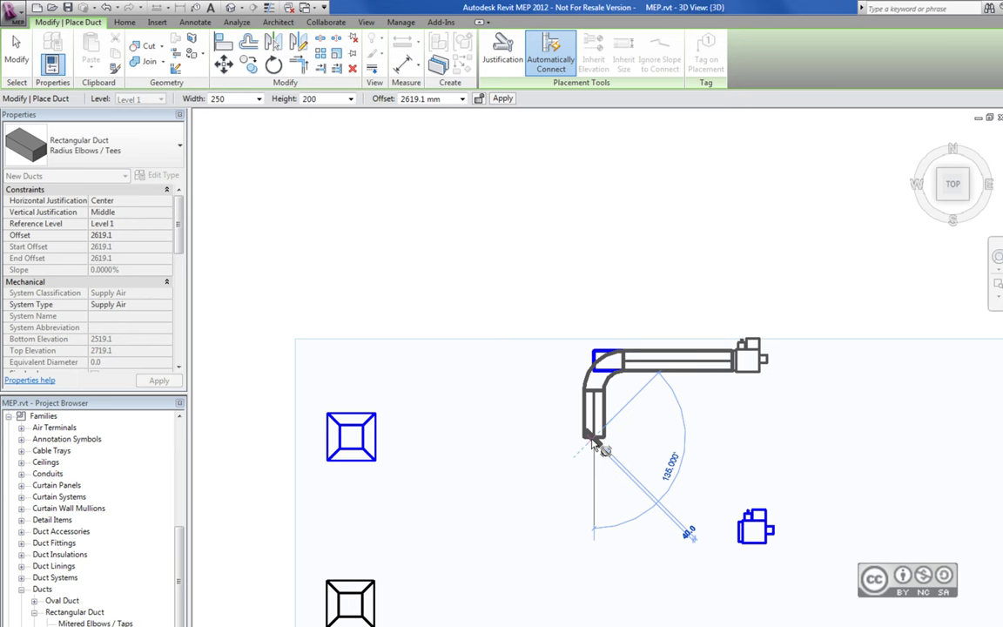
click(351, 436)
middle_drag(670, 473, 631, 297)
key(Escape)
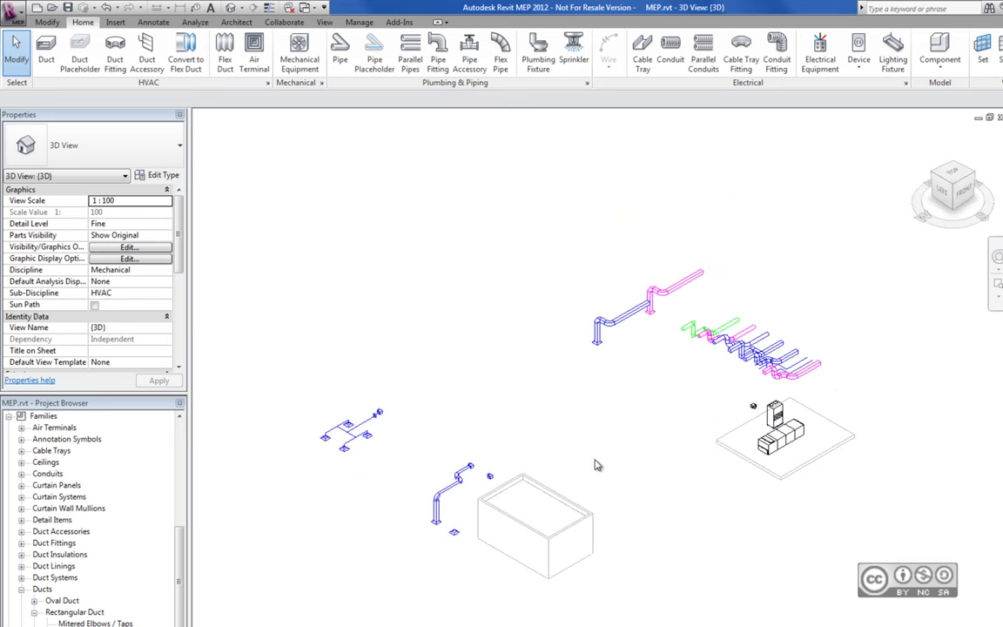
Draw a duct from the small VAV unit at 2000 mm offset down to the air terminal
scroll(450, 519, up, 5)
click(589, 362)
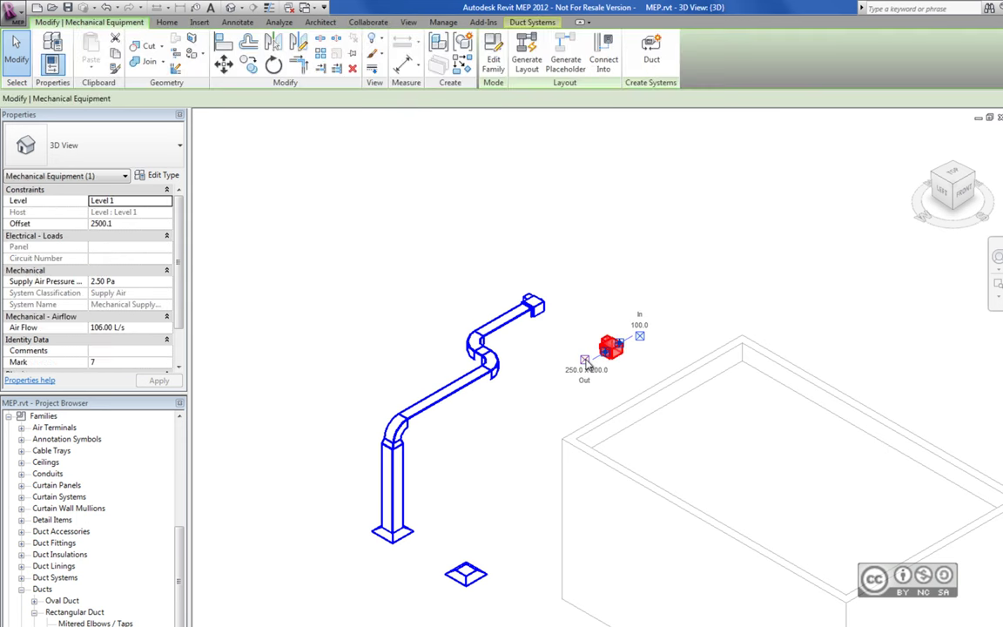
click(583, 361)
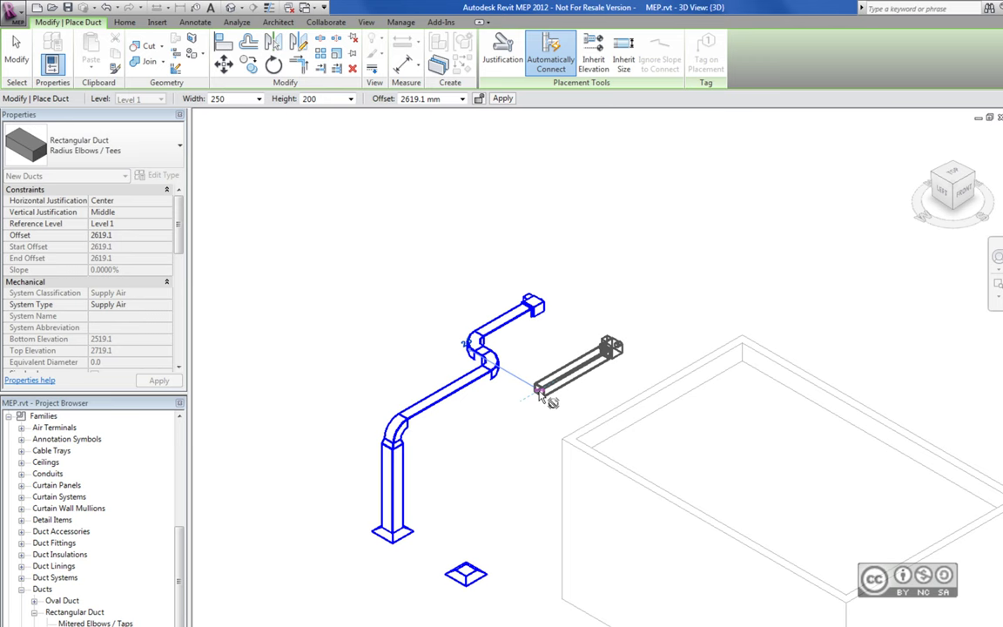
click(540, 392)
click(409, 99)
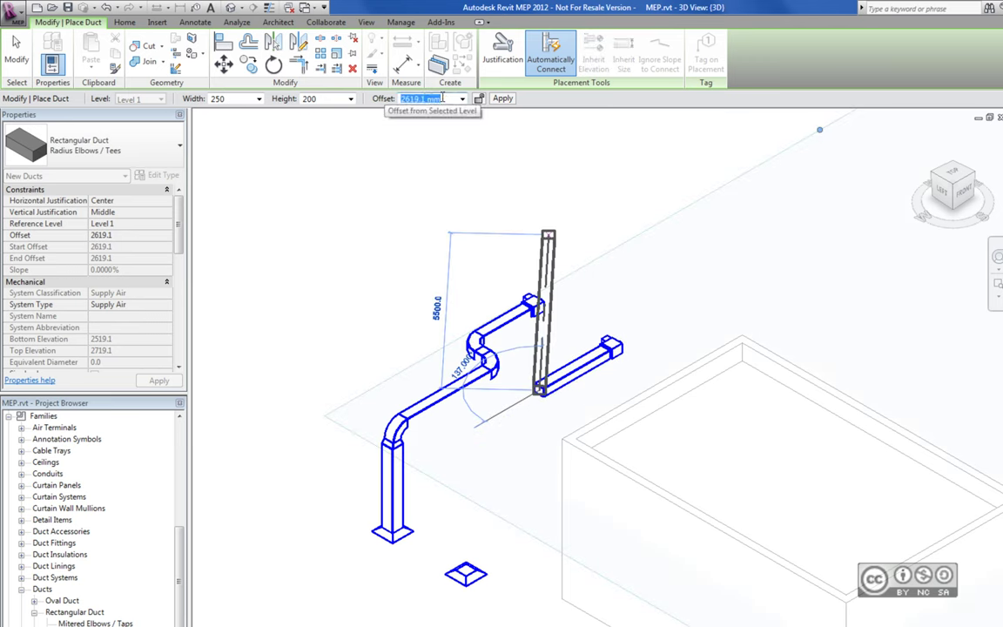
text(2000)
key(Return)
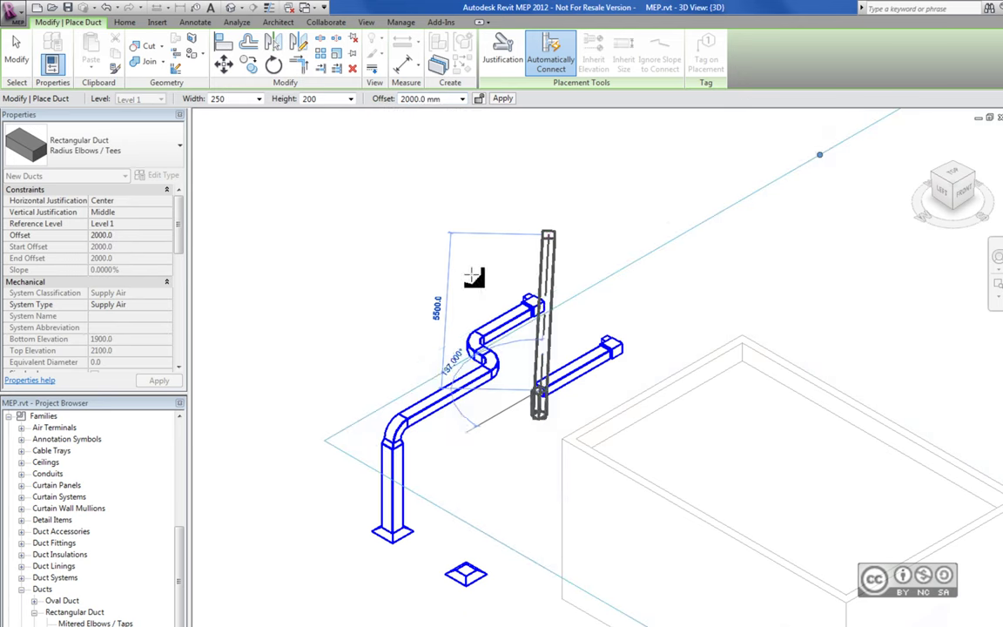
click(472, 448)
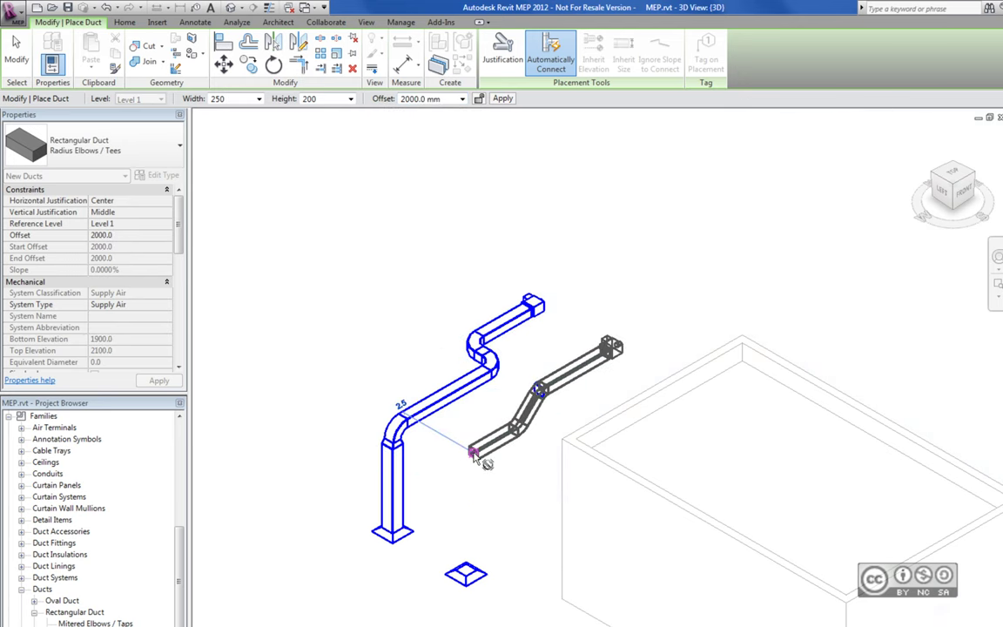
Zoom in and check the upper 250 x 200 duct's 2619.1 offset
scroll(553, 475, up, 1)
scroll(552, 475, up, 1)
scroll(548, 479, up, 1)
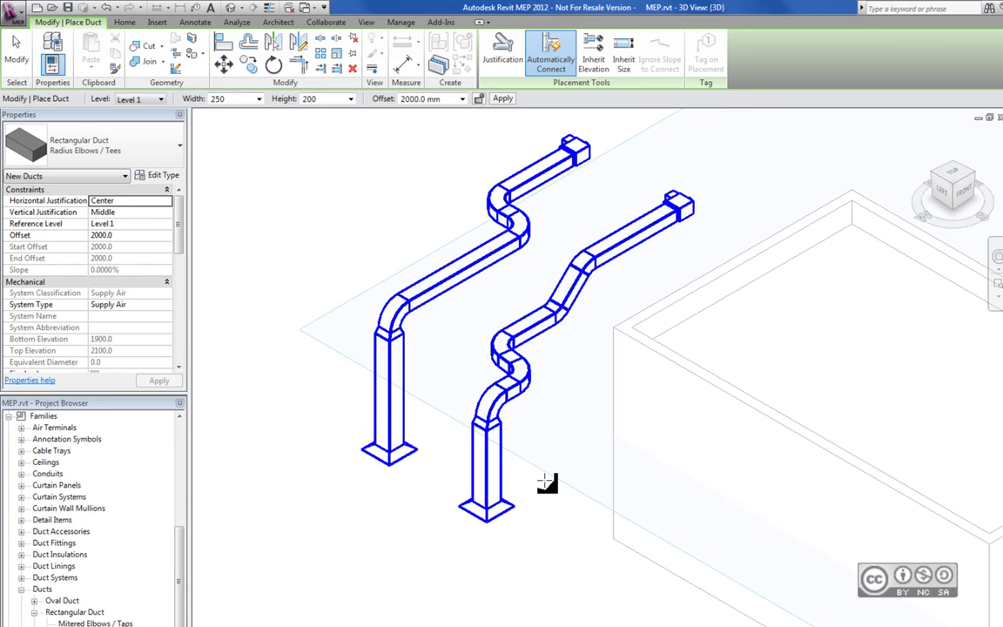
scroll(548, 496, up, 1)
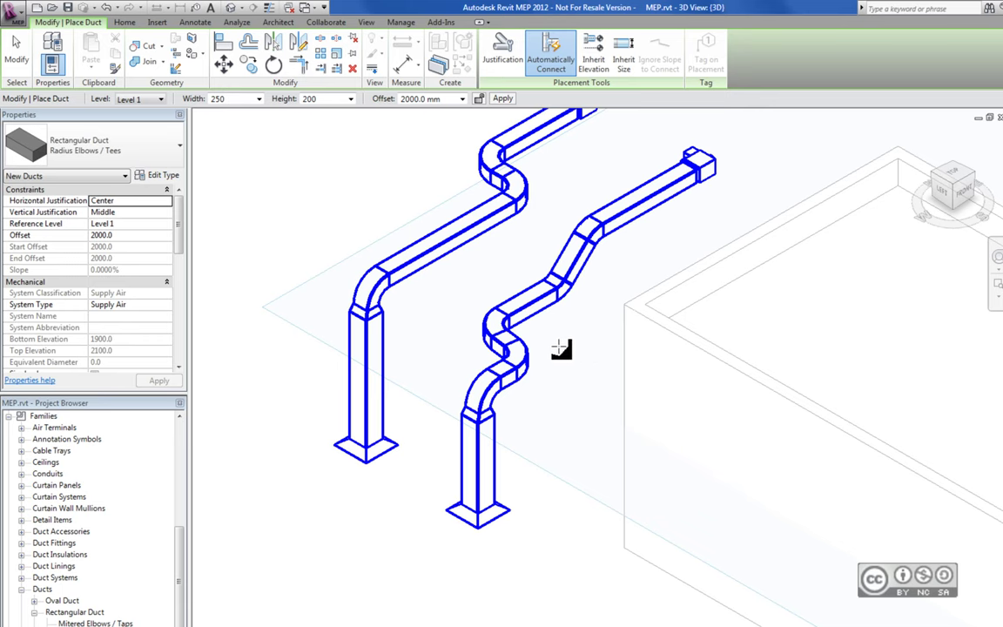
middle_drag(448, 396, 459, 418)
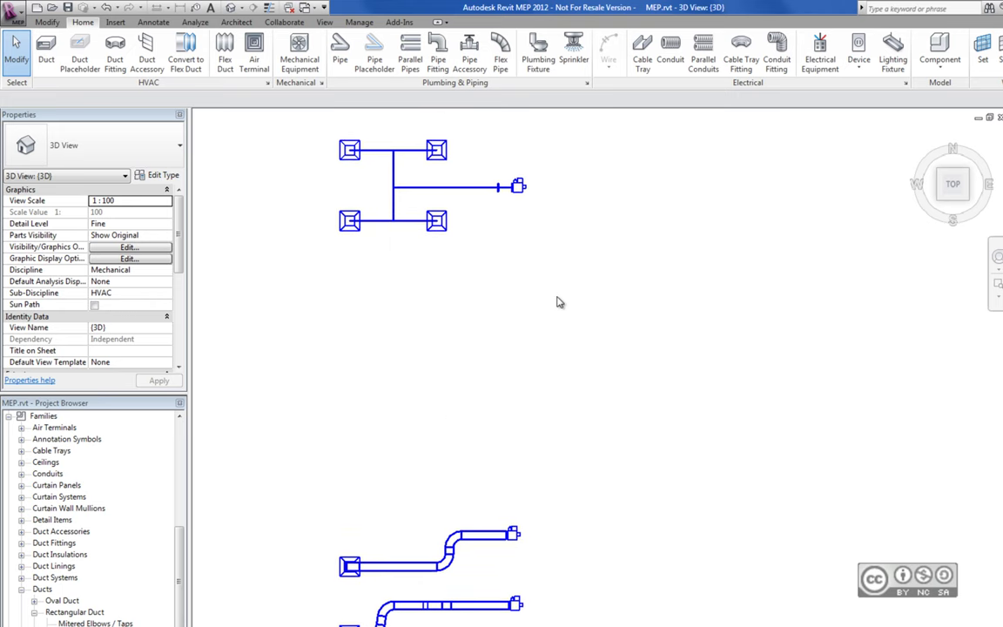
scroll(701, 400, up, 5)
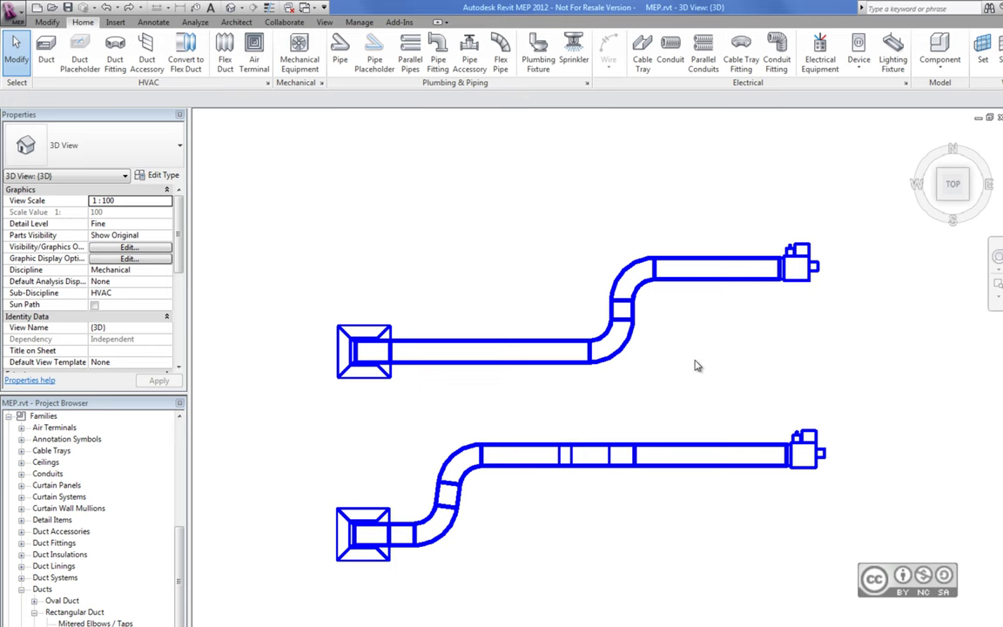
click(714, 292)
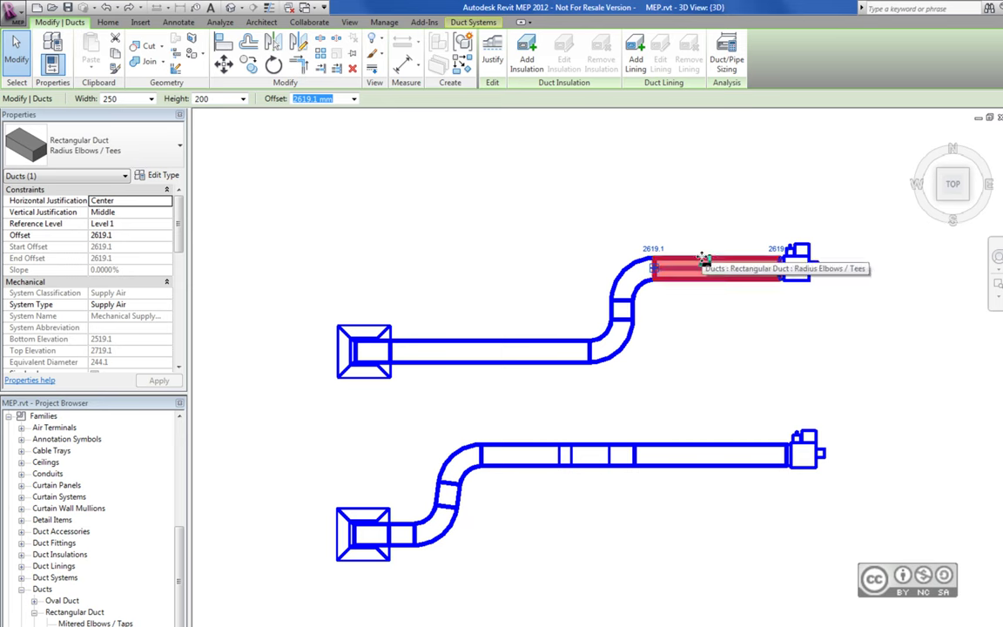
key(Escape)
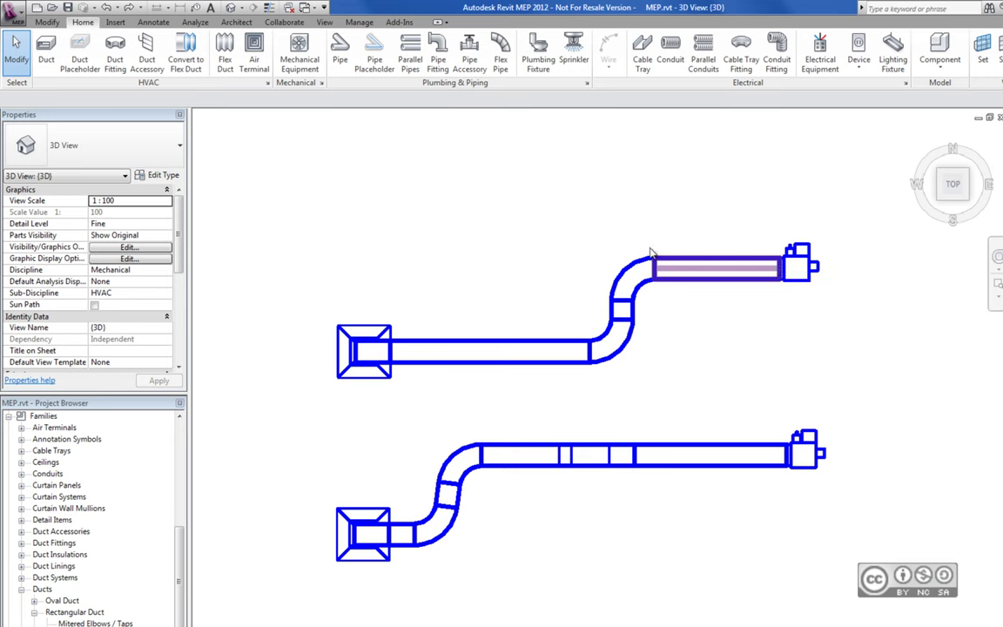
Convert the left duct run, excluding its air terminal, to Round Duct: Tees at 250 diameter
click(937, 199)
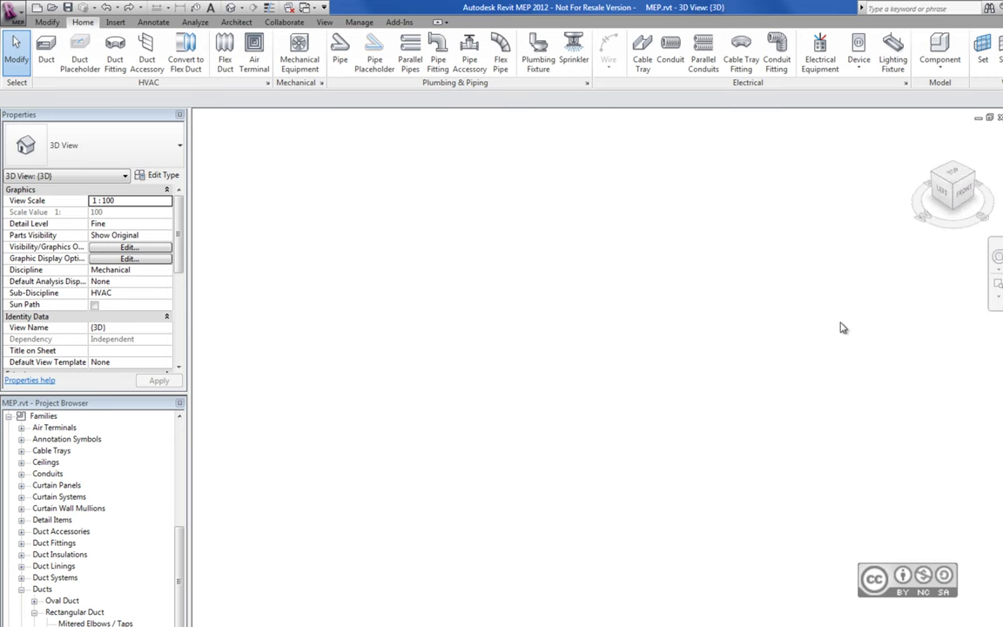
scroll(459, 496, up, 2)
scroll(501, 346, up, 2)
scroll(512, 313, up, 2)
key(Tab)
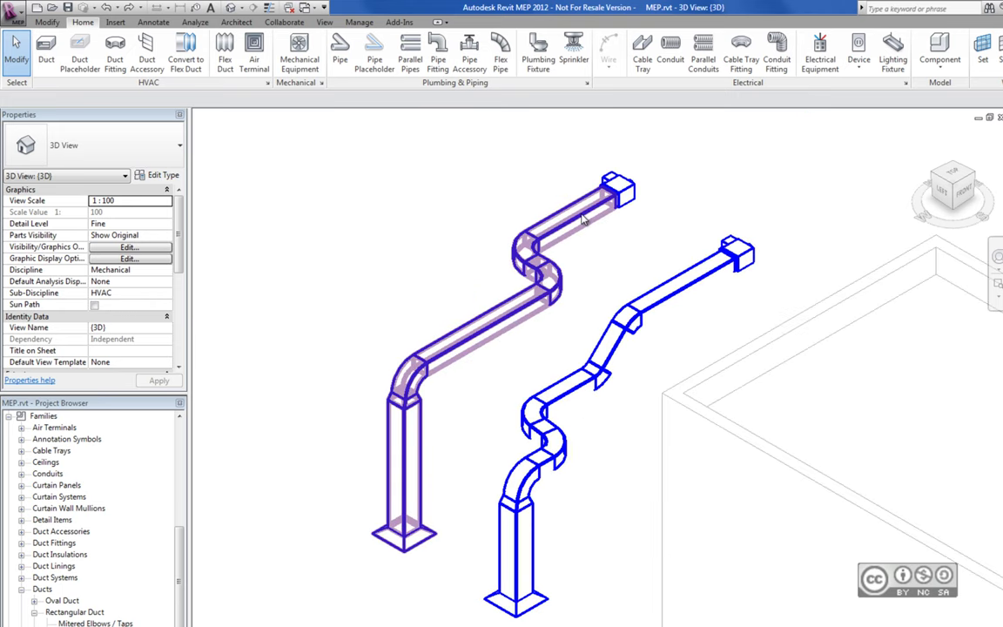
click(583, 220)
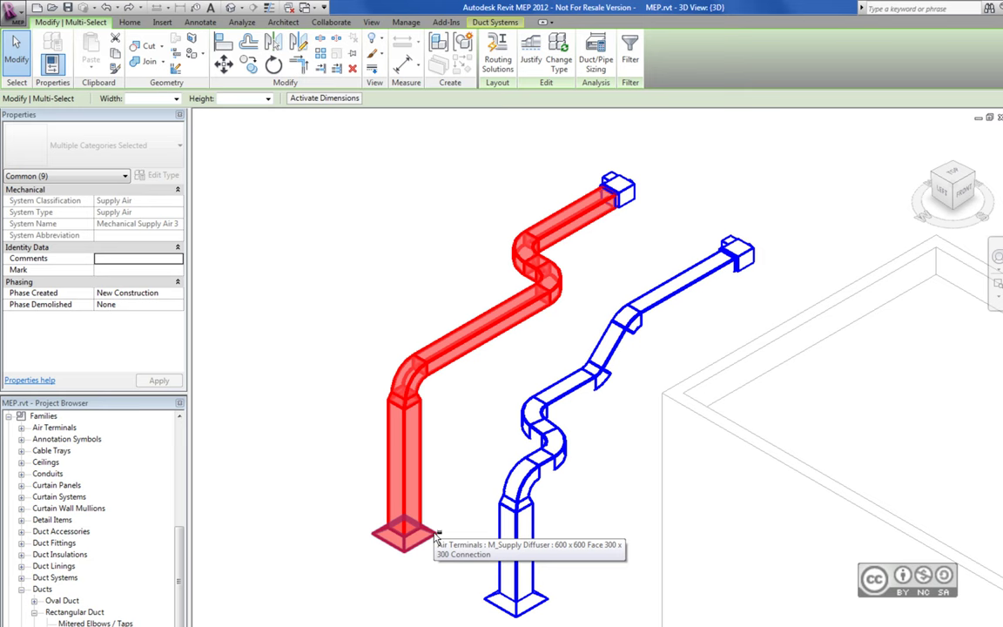
shift+click(435, 536)
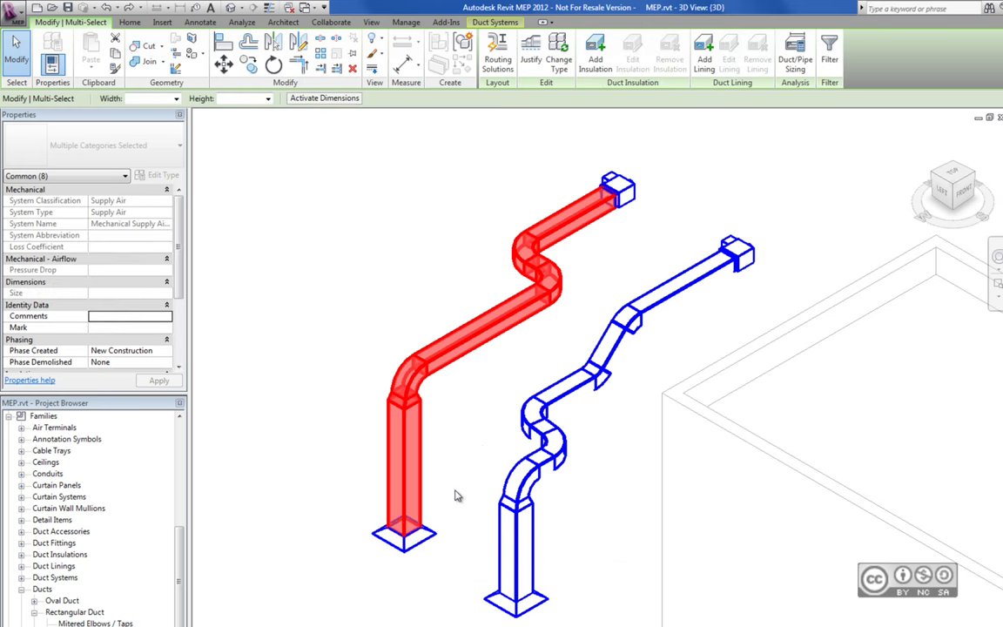
click(562, 57)
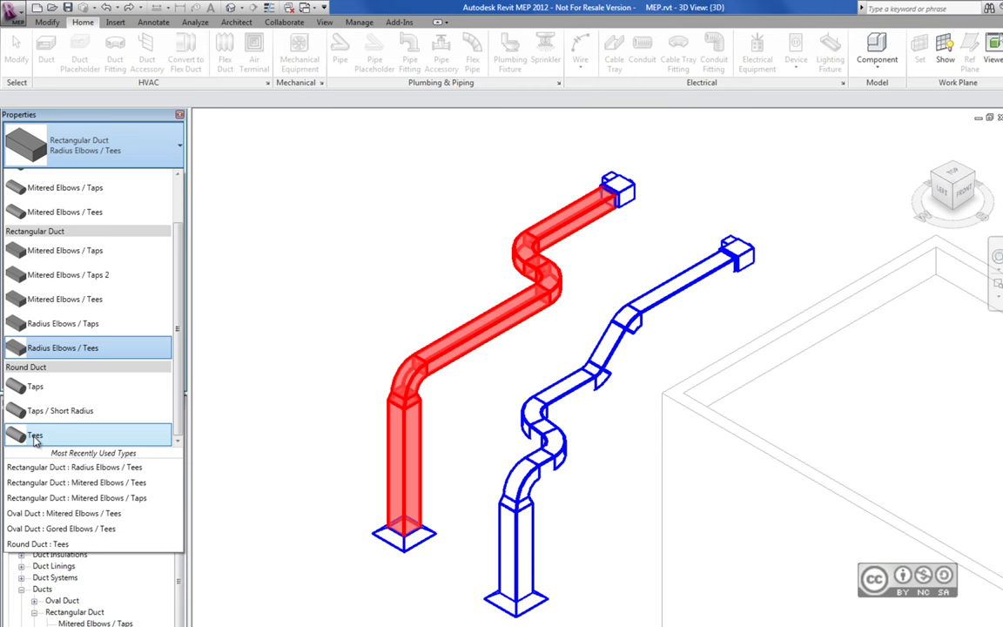
click(459, 268)
click(589, 252)
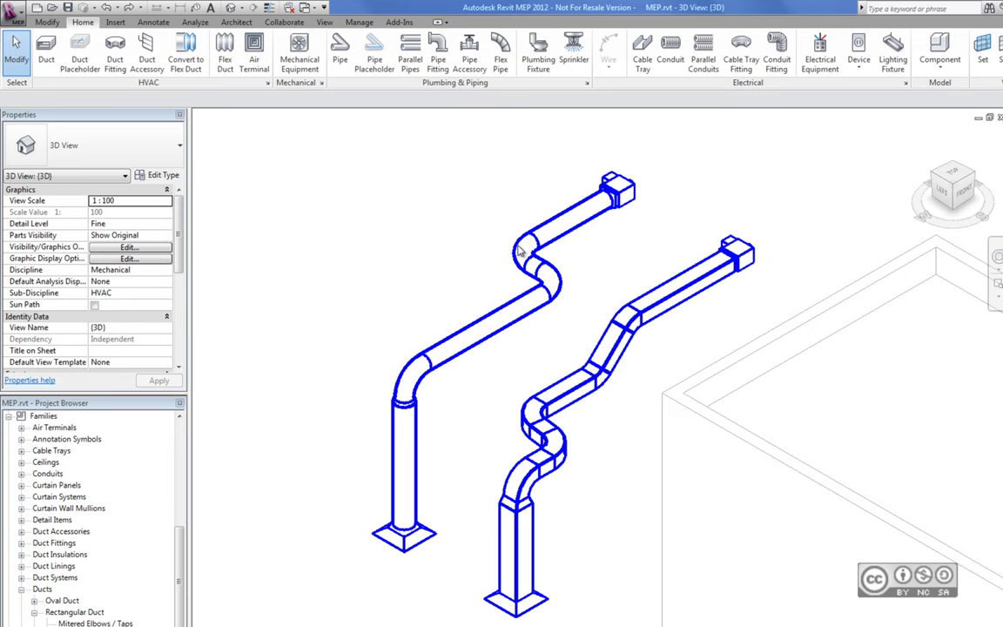
scroll(488, 275, up, 2)
scroll(501, 283, up, 2)
Convert the round run's upper elbow into a round tee and orbit to inspect it
click(459, 289)
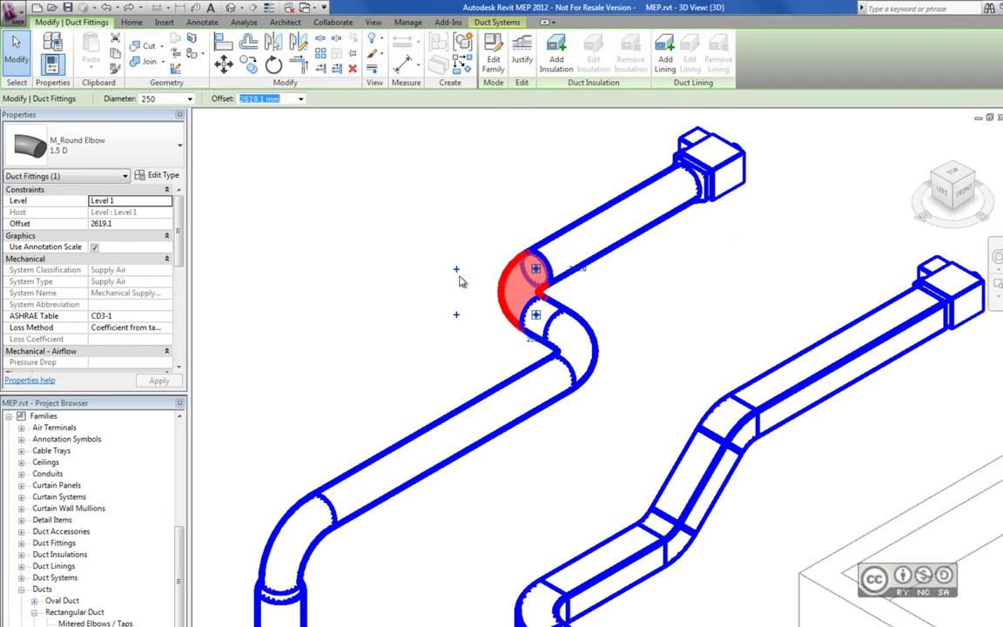
click(456, 270)
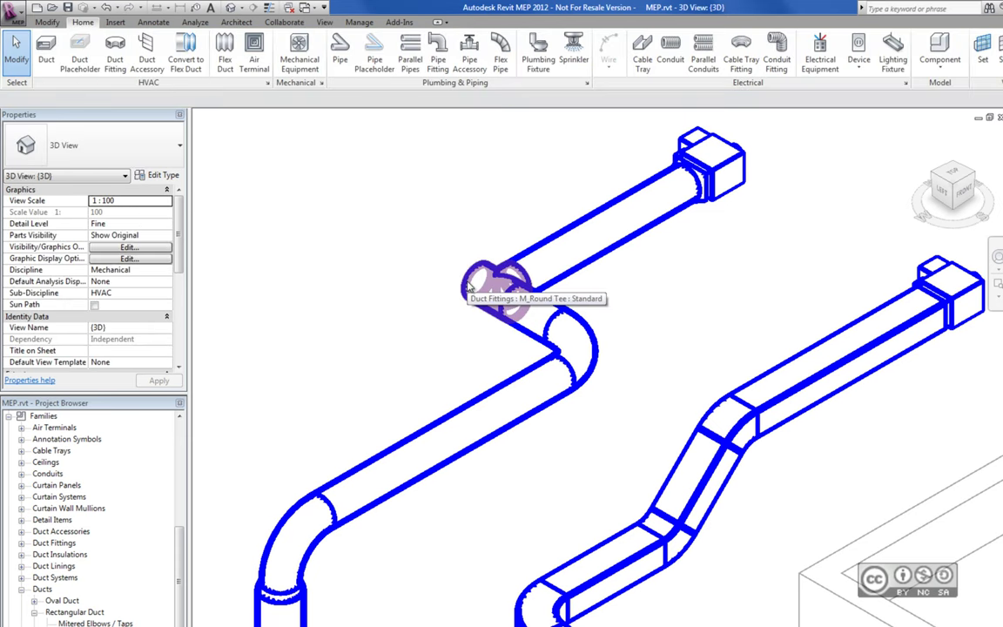
shift+middle_drag(467, 288, 497, 289)
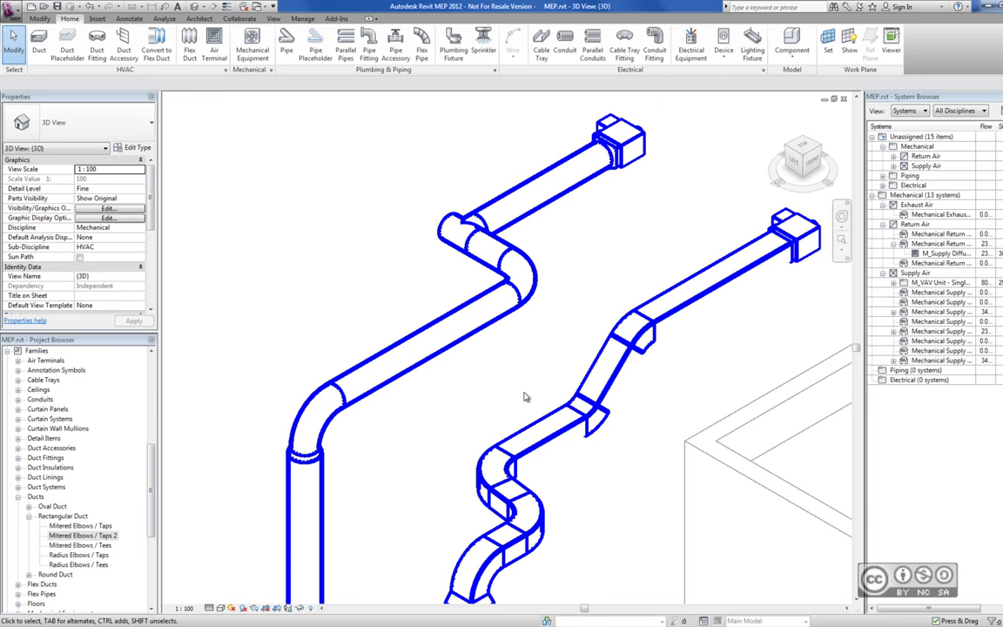
View the layout from the top, browse Mechanical Supply systems, and select the 250 x 200 placeholder by the VAV
mouse_move(803, 161)
click(813, 152)
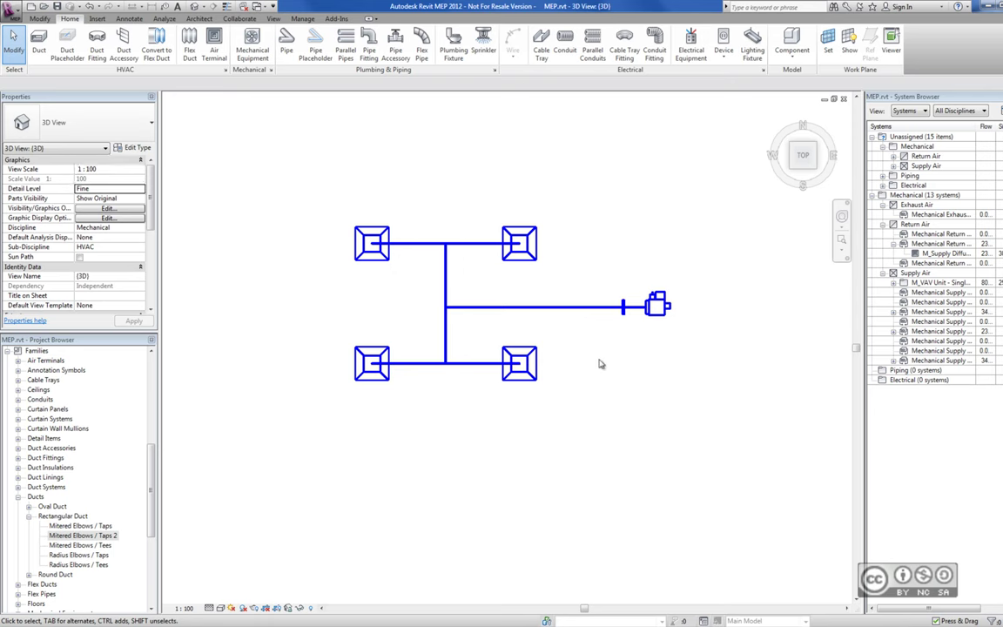
click(926, 293)
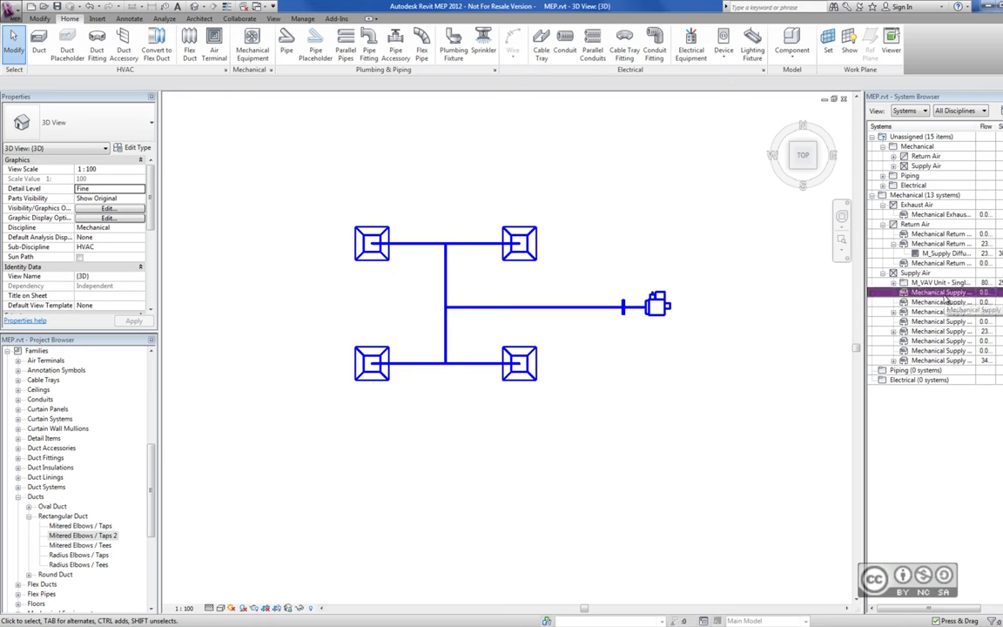
click(944, 321)
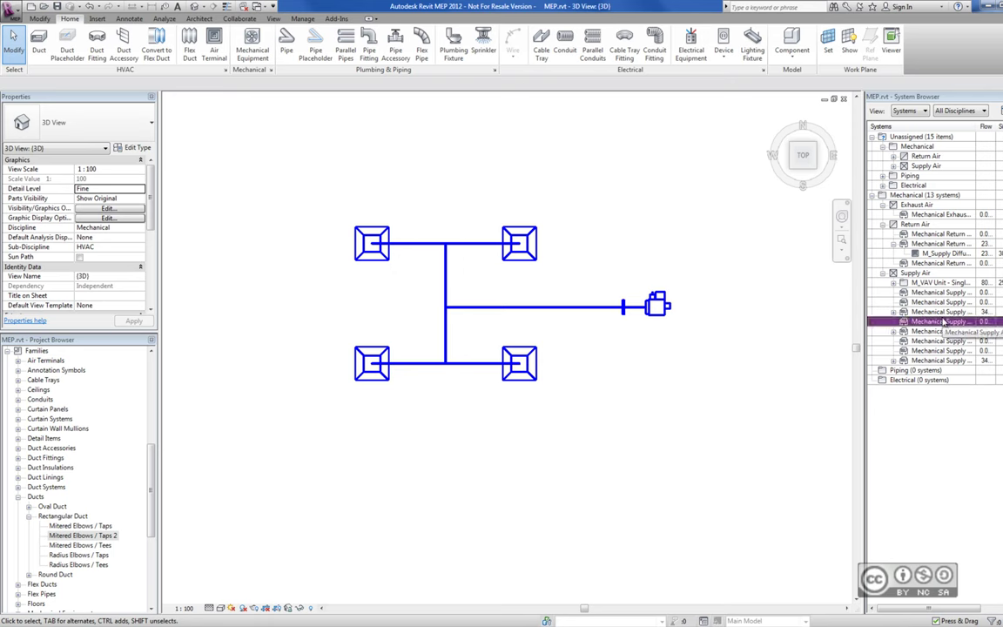
click(481, 288)
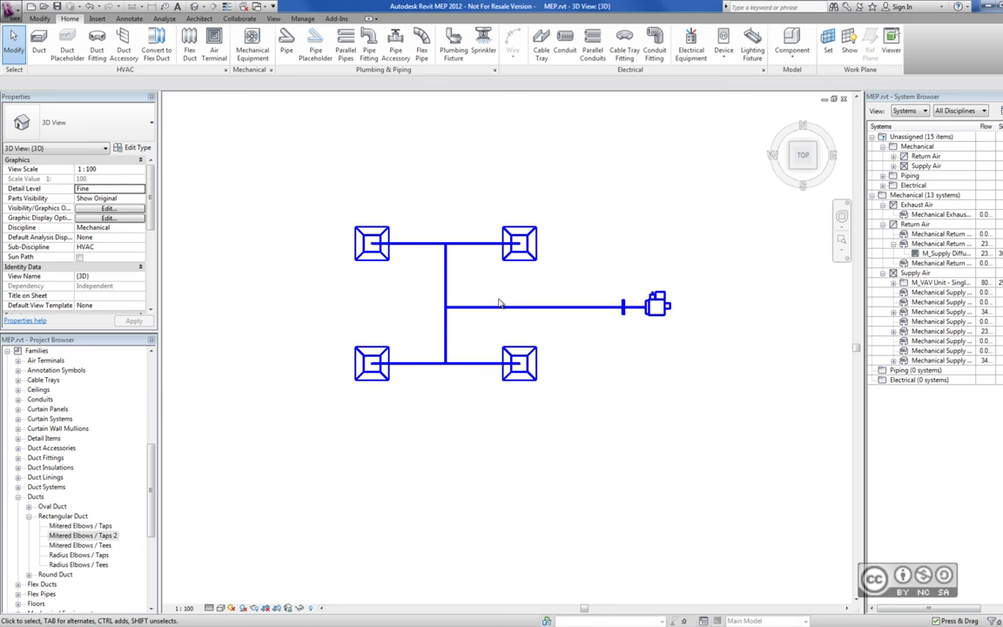
click(634, 313)
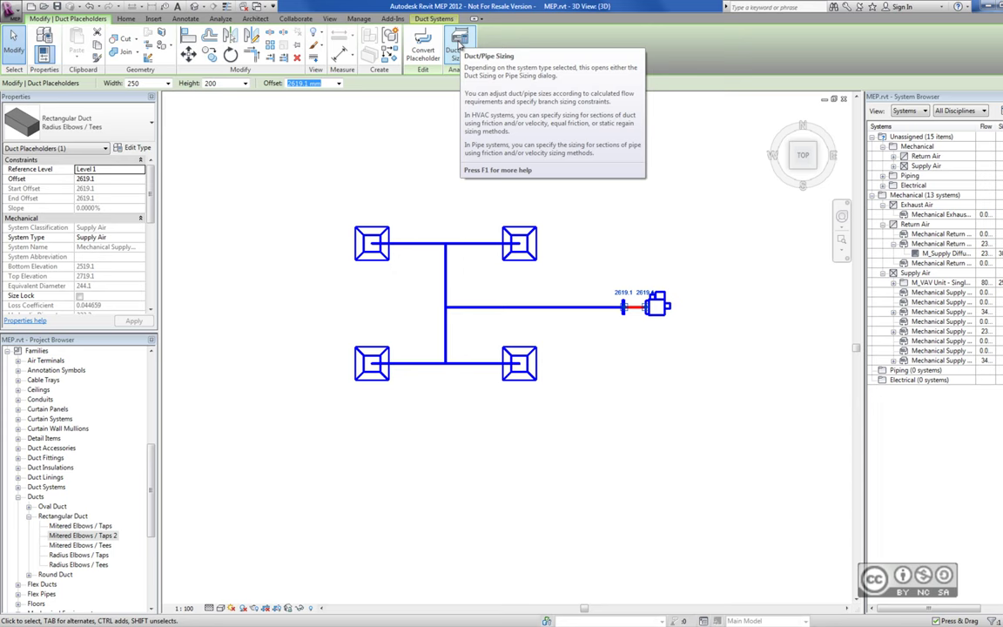
click(459, 41)
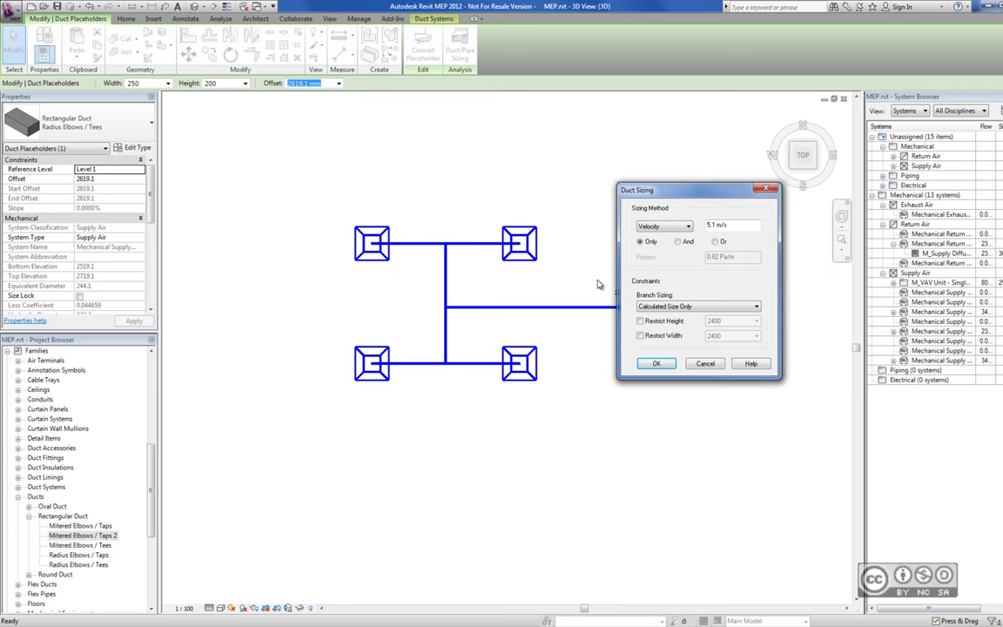
mouse_move(688, 191)
mouse_down()
mouse_move(640, 357)
mouse_move(633, 351)
mouse_up()
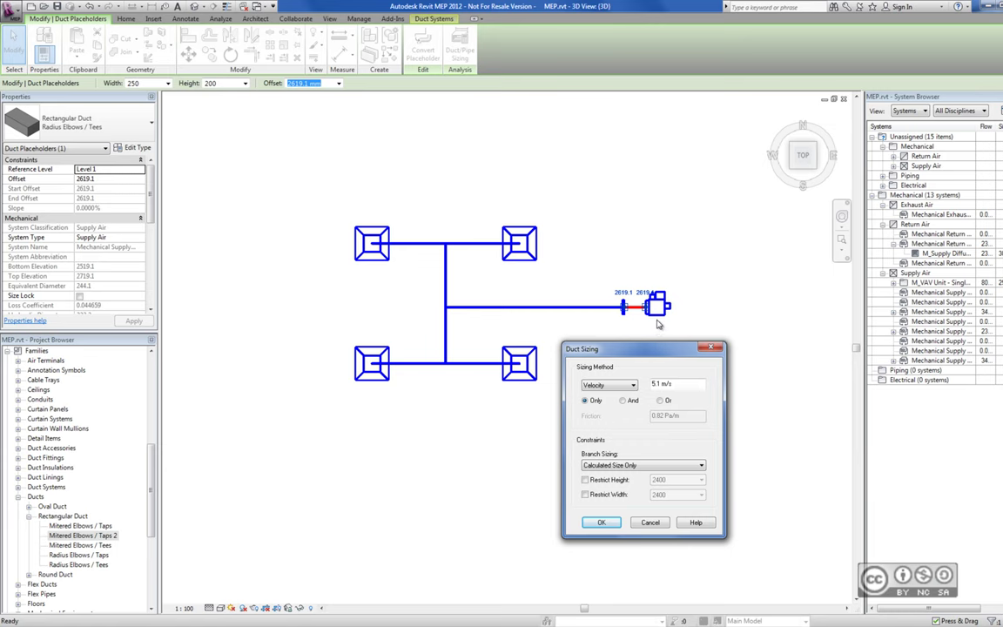
drag(657, 353, 672, 219)
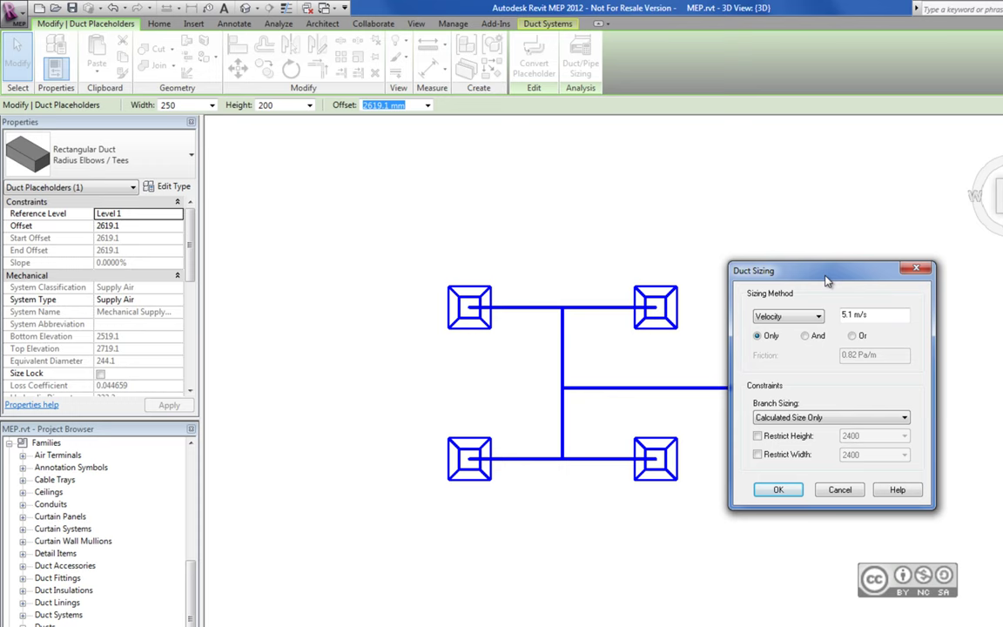
click(840, 325)
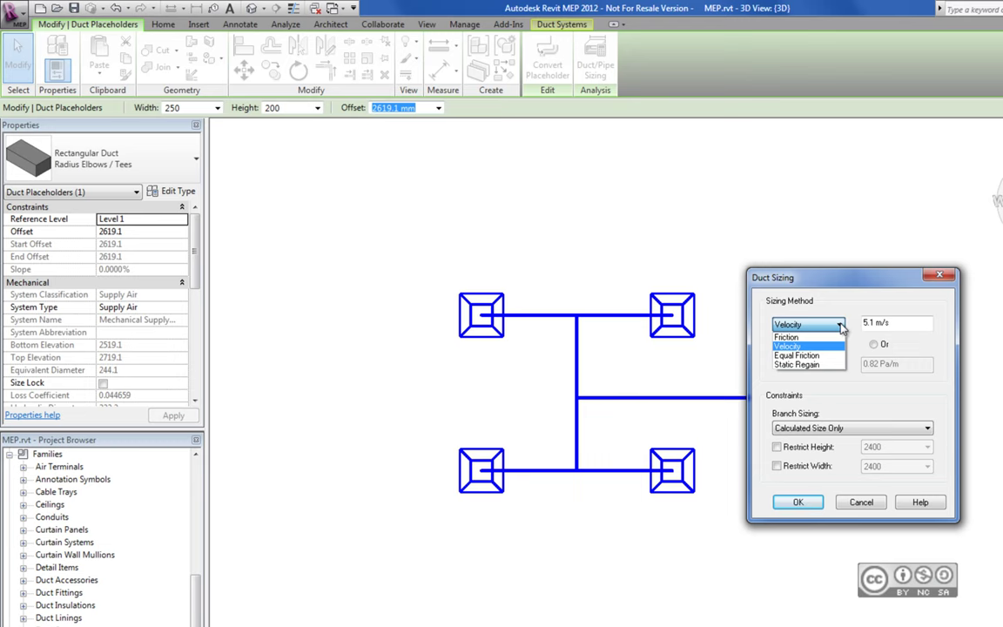
click(792, 346)
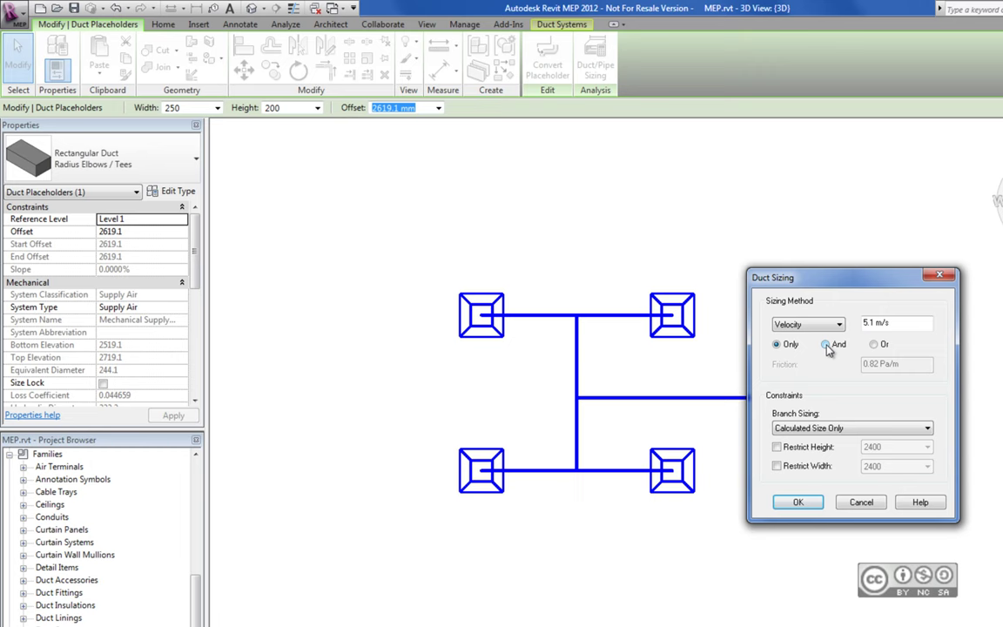
click(826, 346)
click(873, 344)
click(776, 345)
click(824, 345)
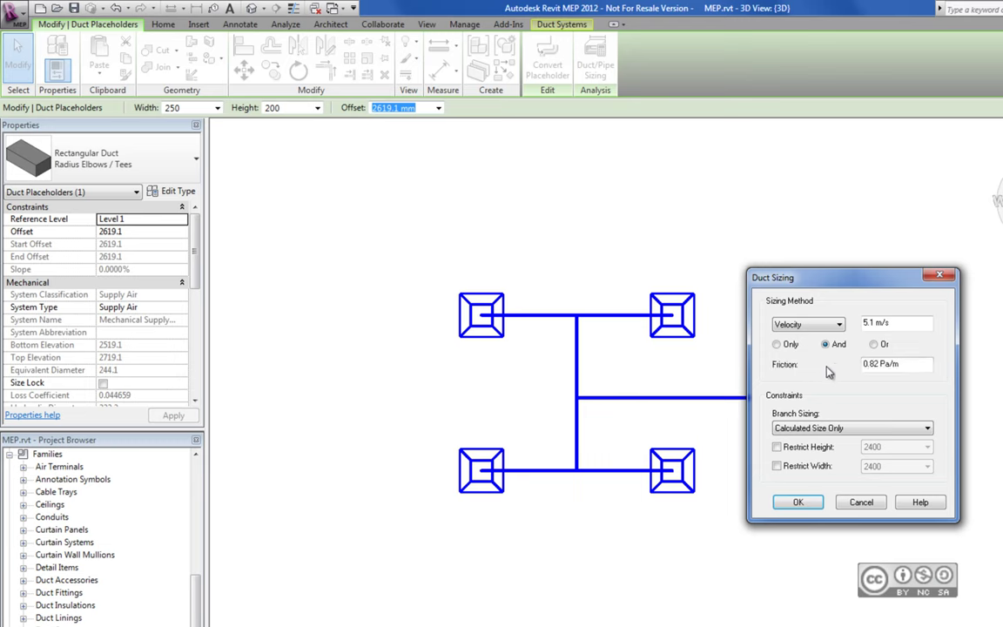
click(873, 344)
click(814, 325)
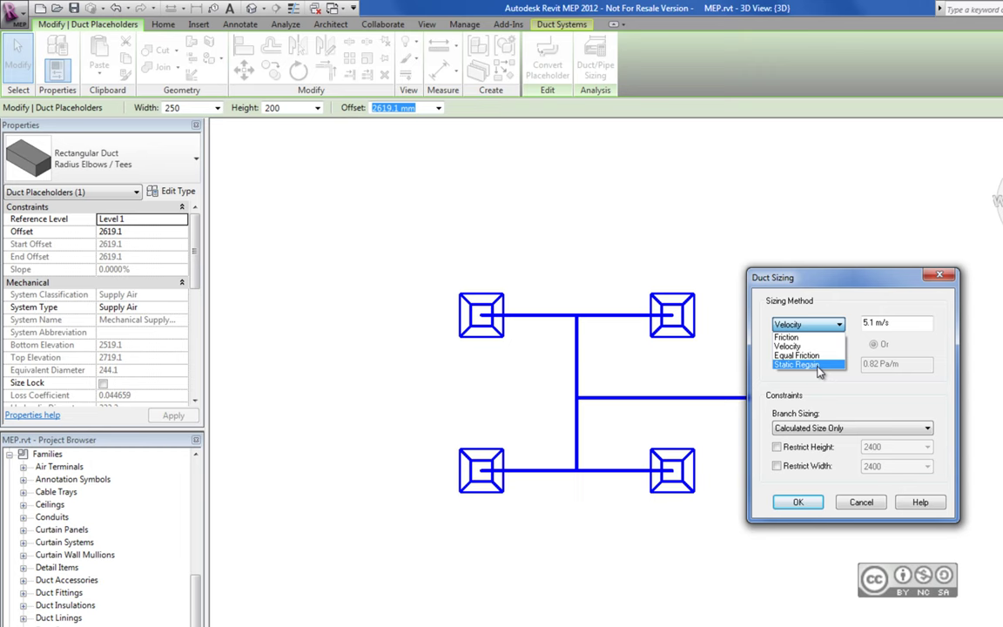
click(835, 378)
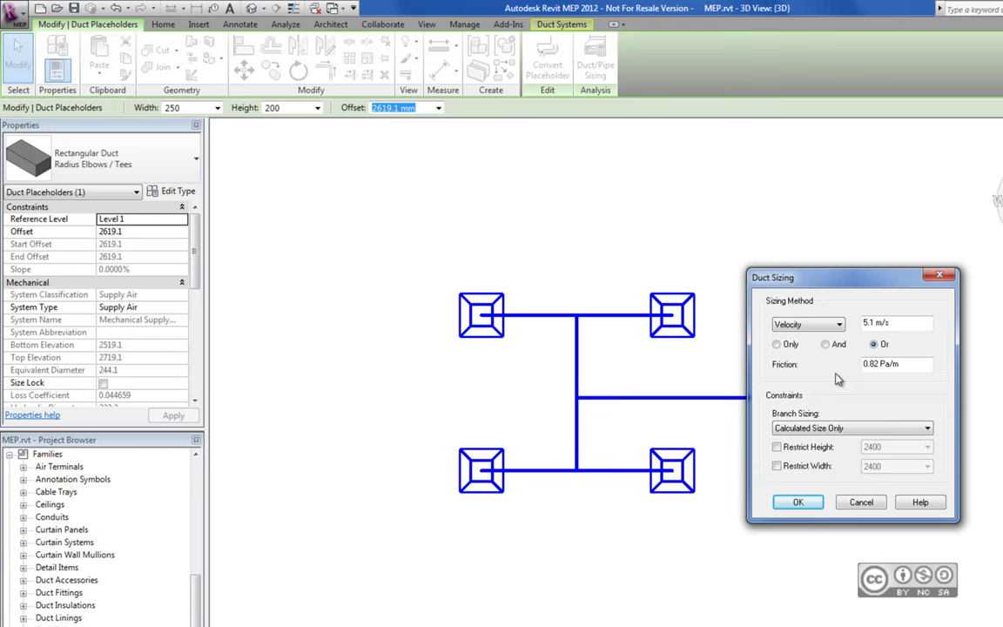
click(861, 501)
click(463, 23)
Open Mechanical Settings and review the Duct Settings and the rectangular duct size table
click(58, 70)
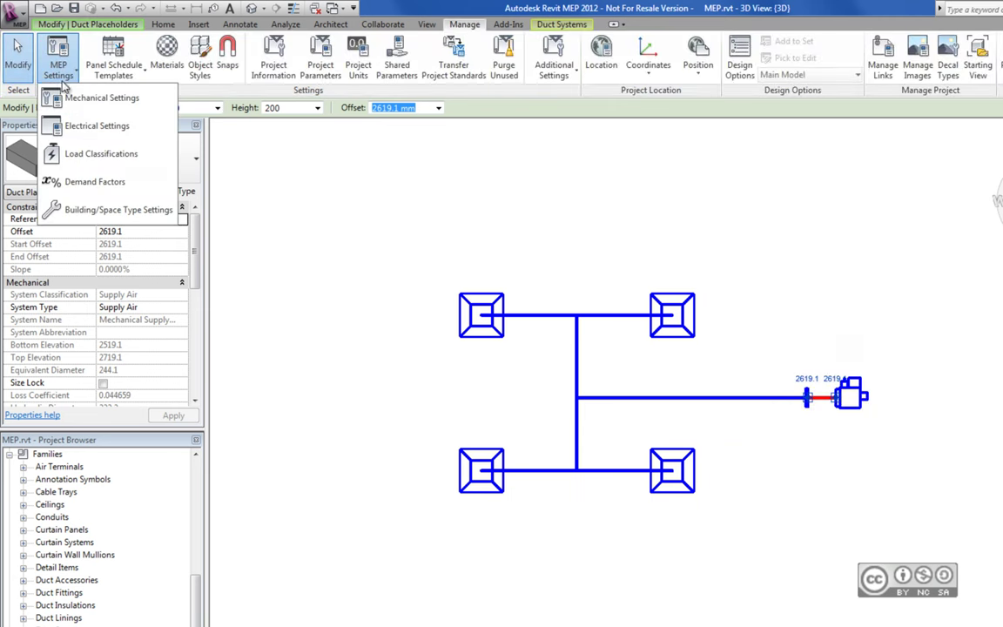
click(93, 103)
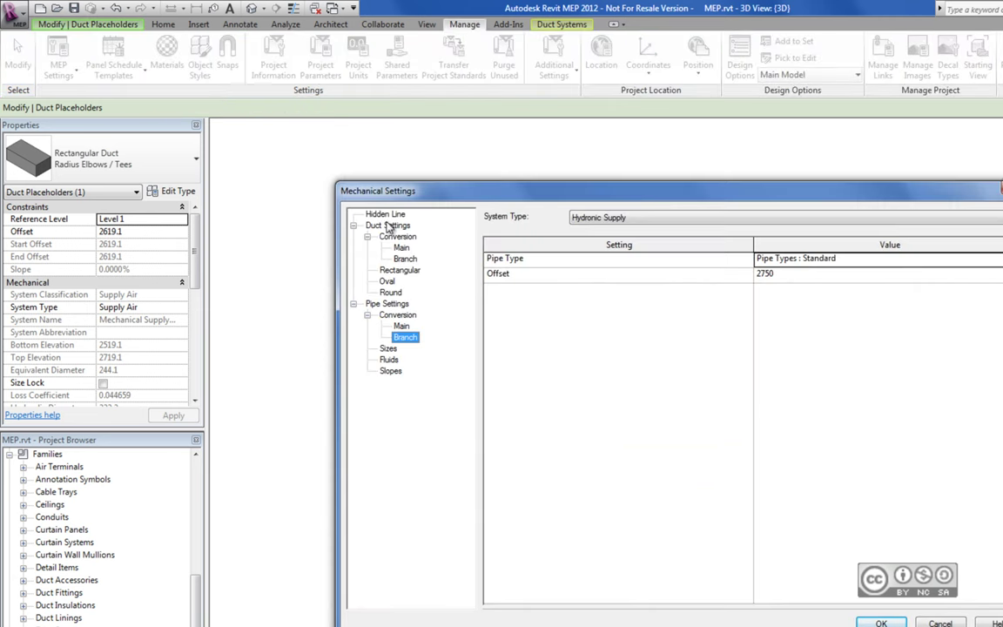
click(387, 225)
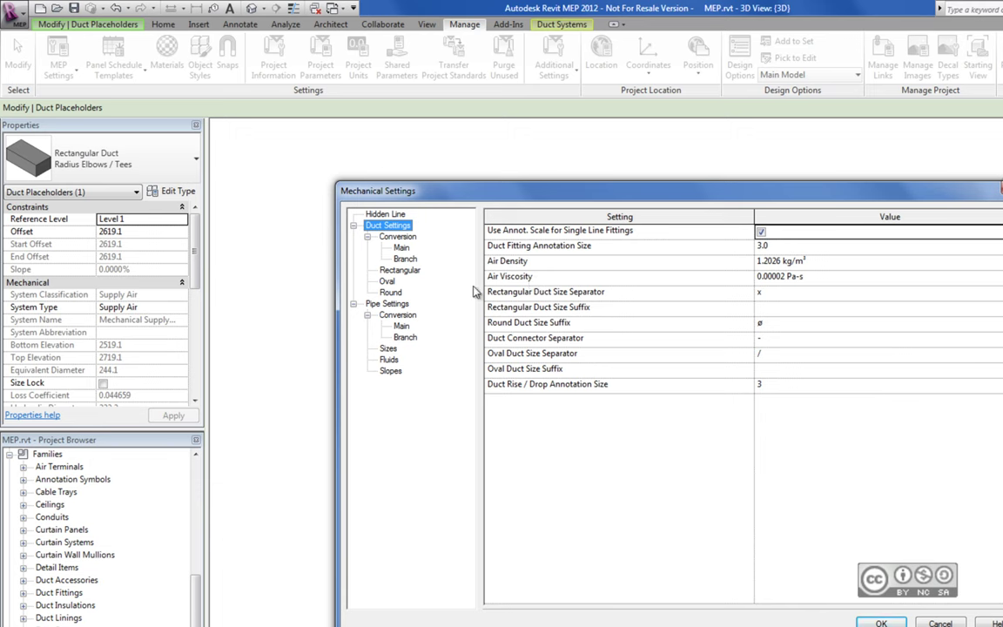
click(408, 271)
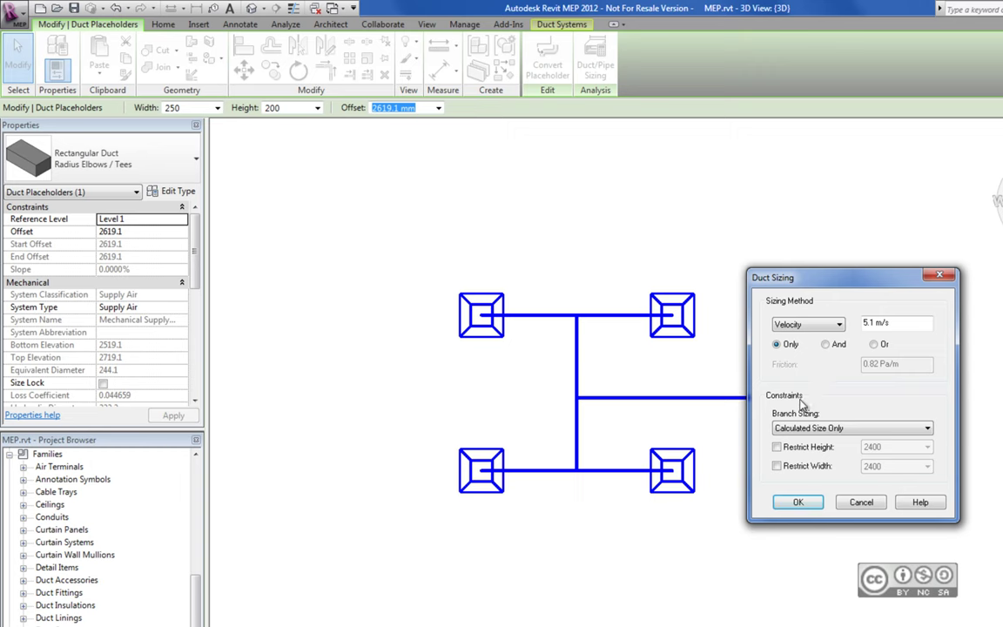
Check the branch sizing options and try a 2400 height restriction, then leave height unrestricted
click(862, 428)
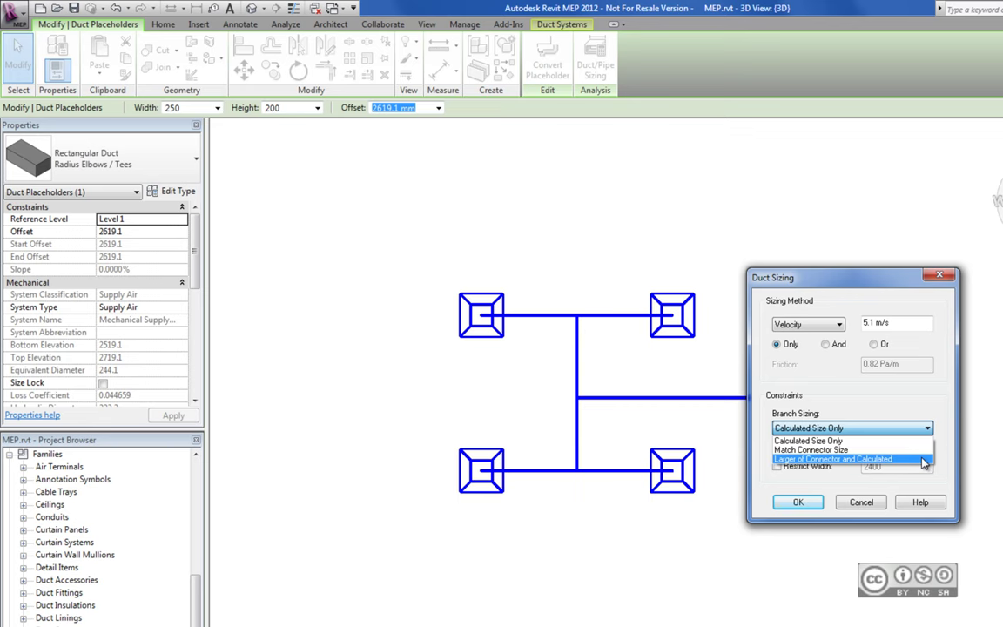
click(862, 437)
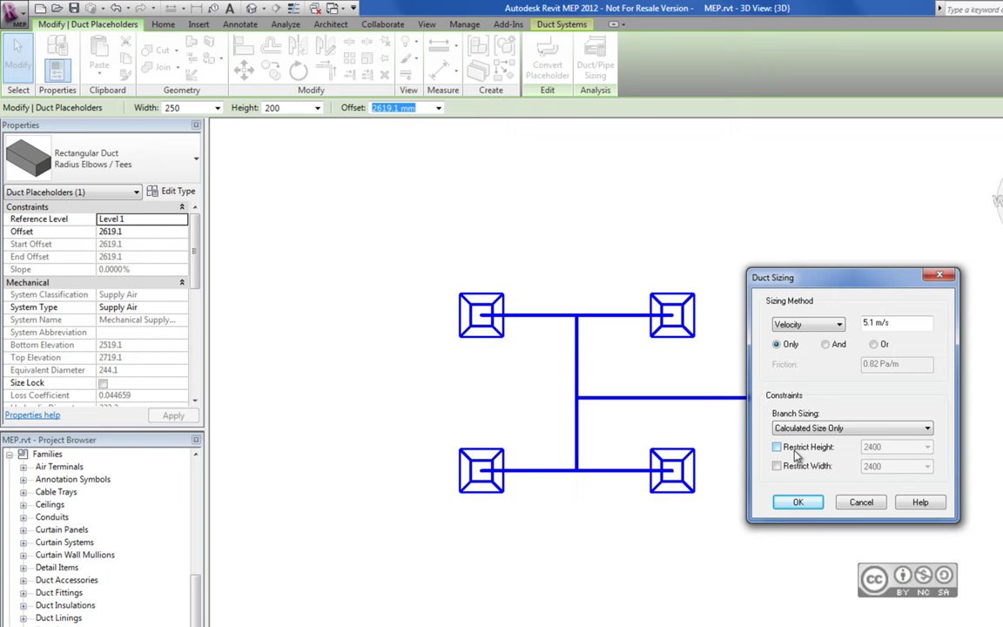
click(788, 450)
click(777, 447)
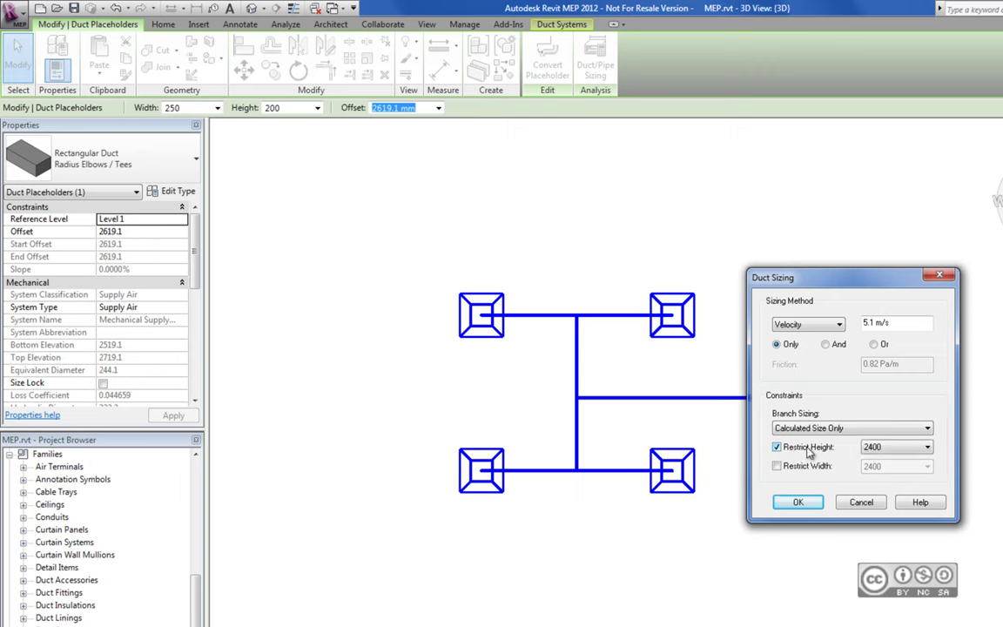
click(902, 447)
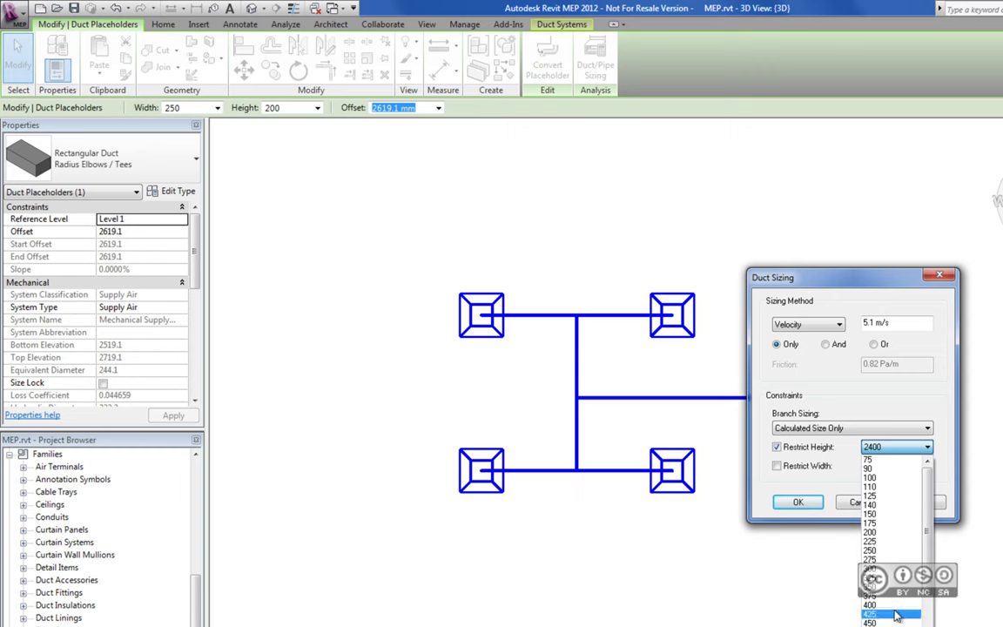
click(941, 452)
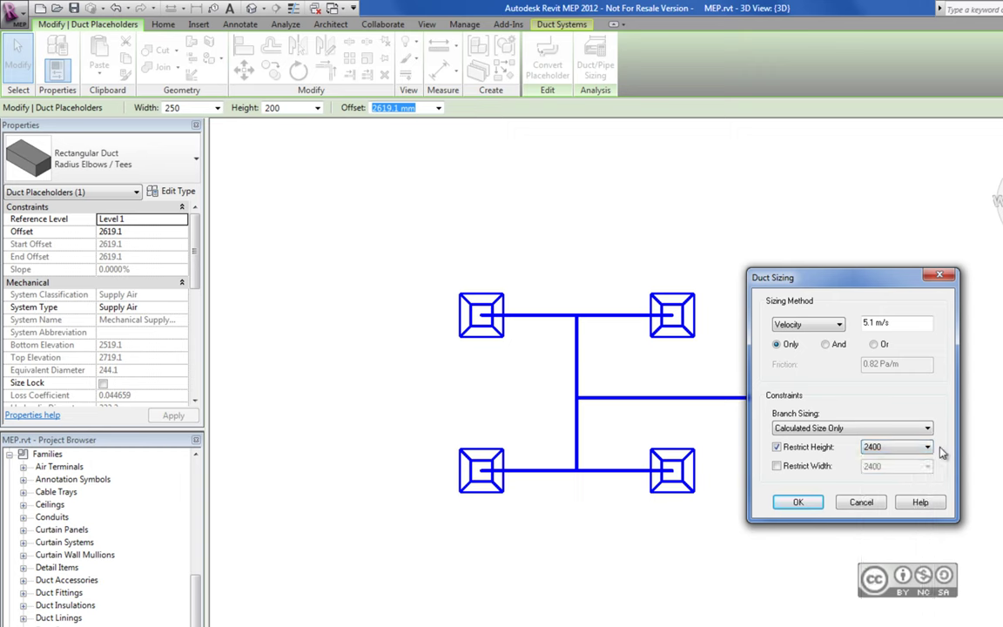
click(777, 447)
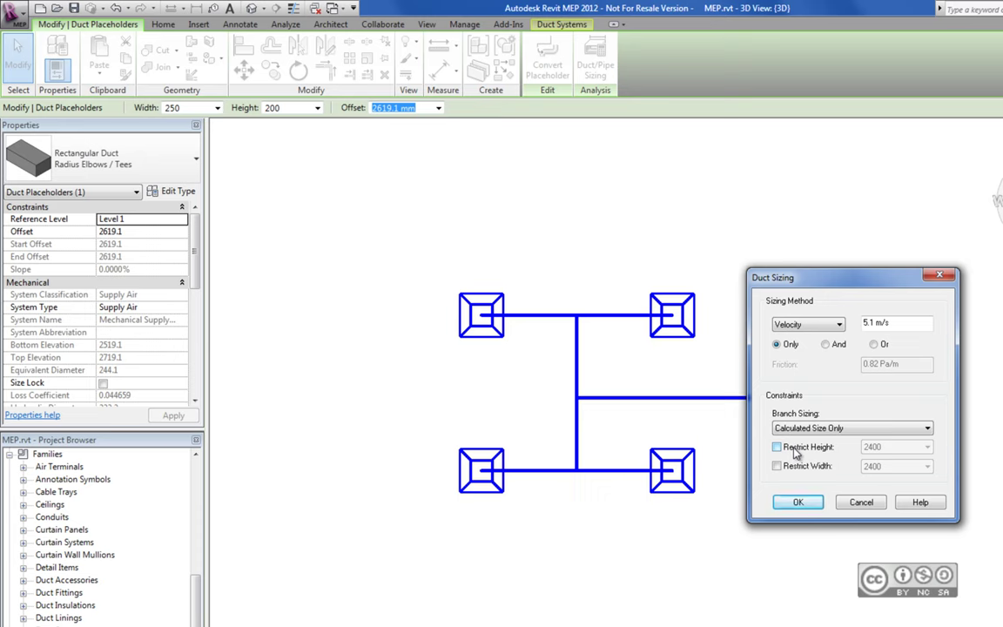
Set Branch Sizing to Match Connector Size
click(801, 435)
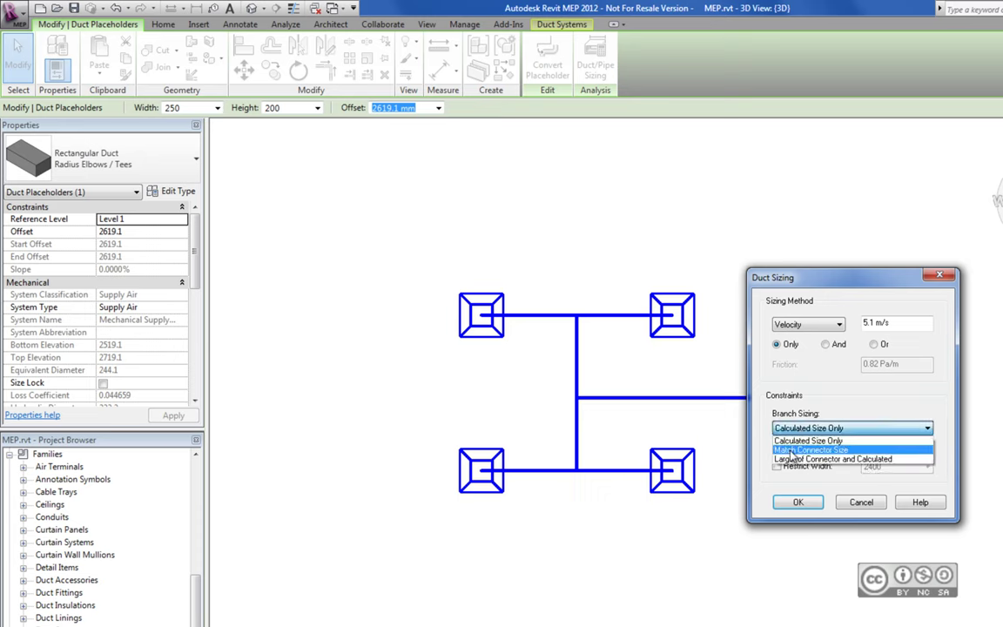
click(804, 446)
click(802, 429)
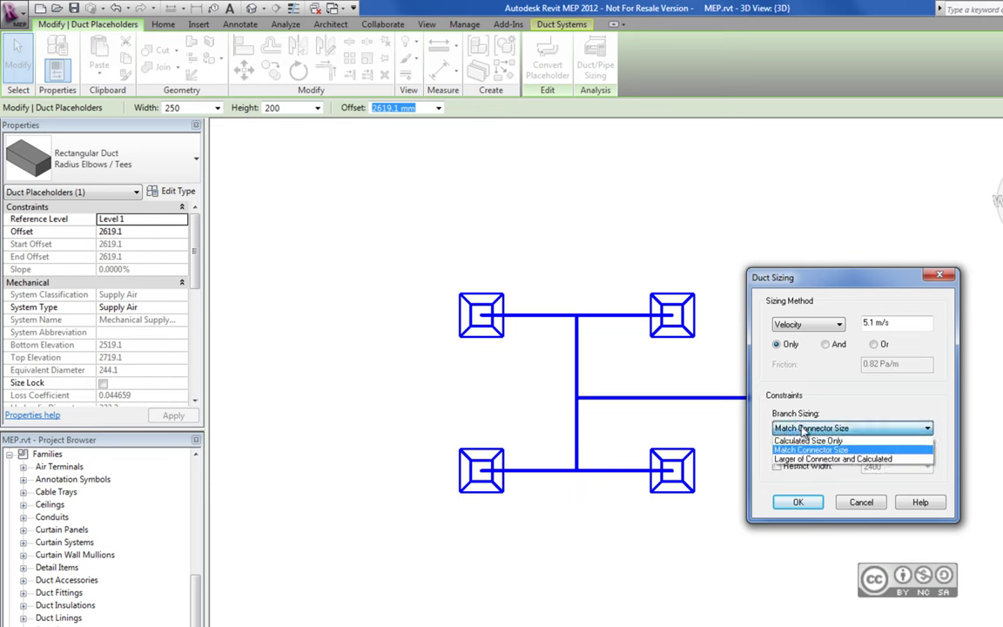
click(803, 430)
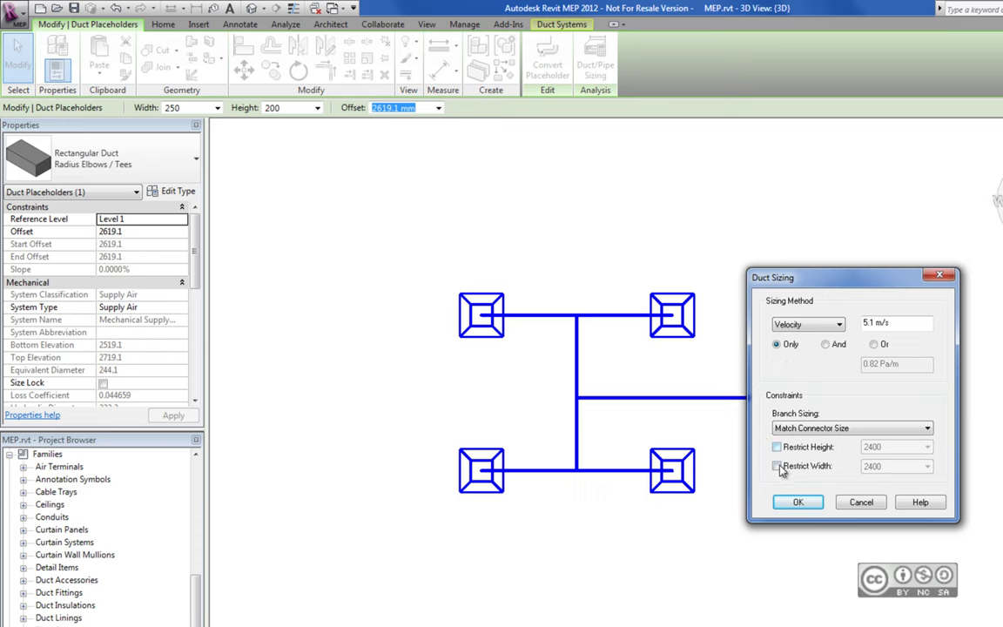
Close the Duct Sizing dialog and select a converted duct to check its properties
click(861, 502)
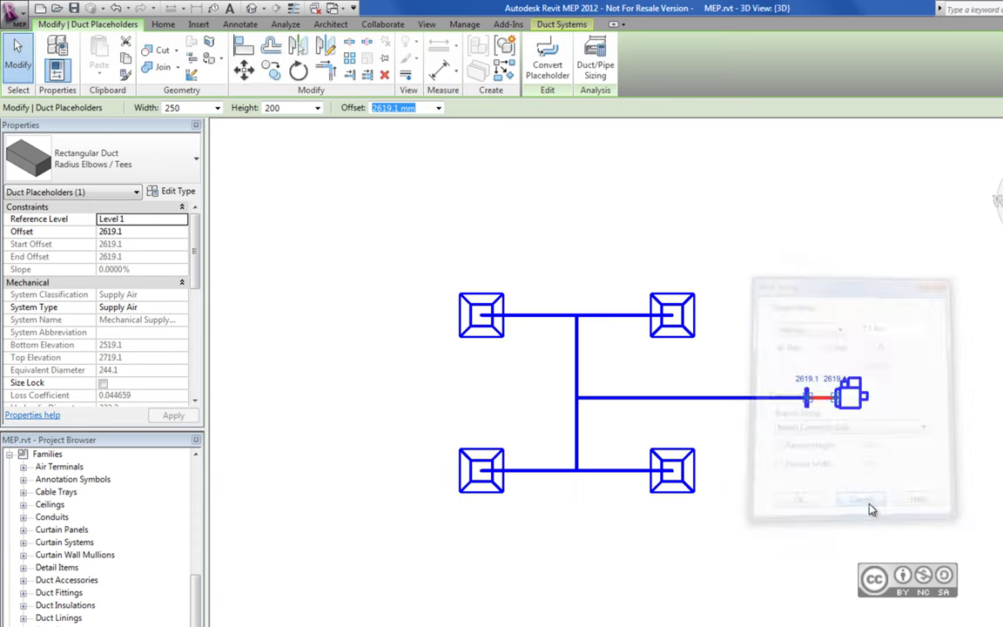
scroll(728, 556, up, 2)
scroll(721, 396, up, 1)
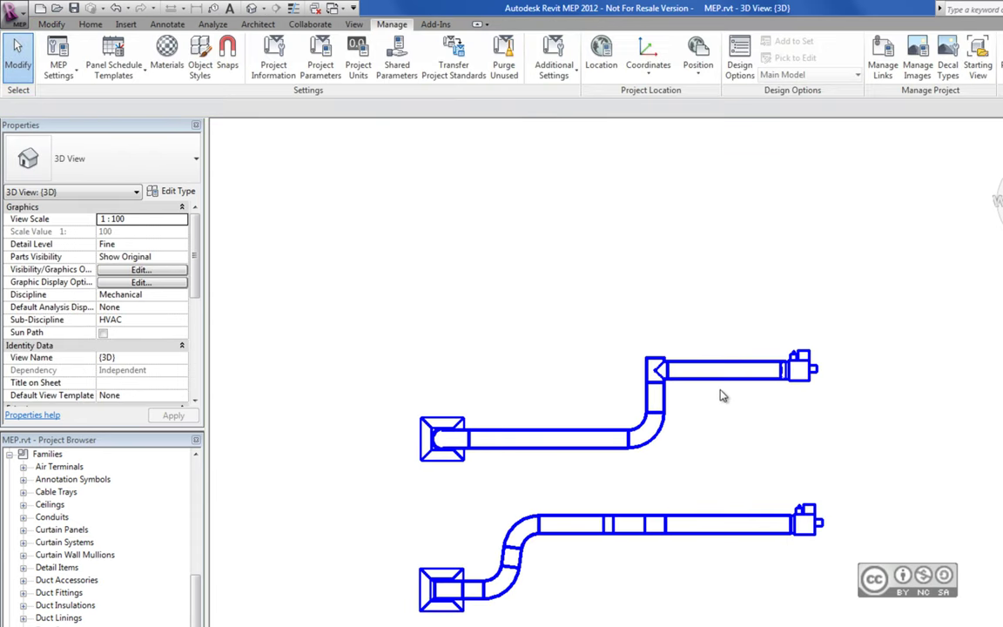
click(717, 388)
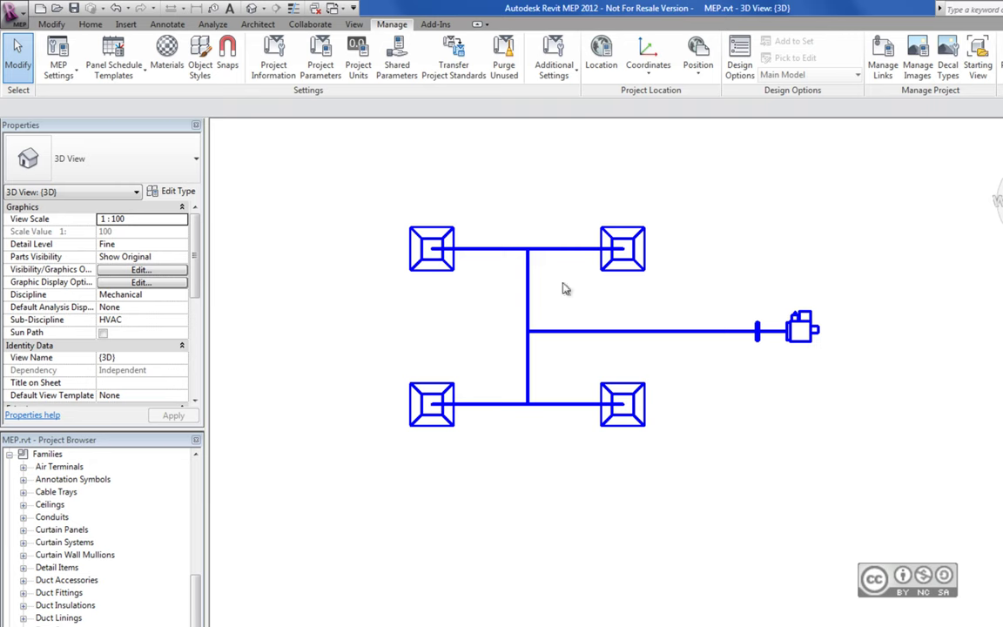
Inspect the upper-left diffuser's properties
click(464, 297)
scroll(197, 347, down, 2)
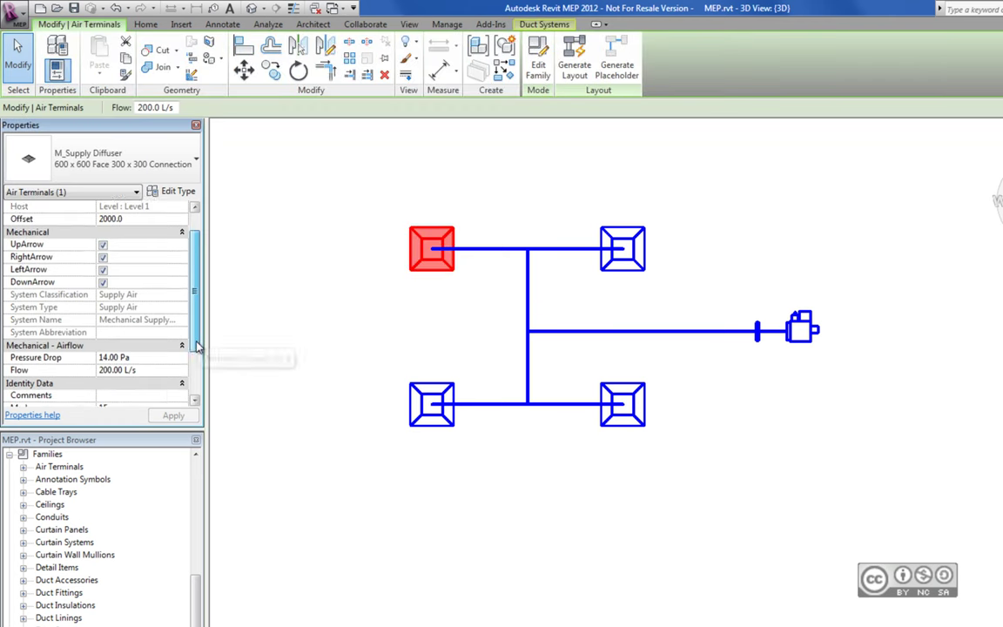
scroll(197, 347, down, 1)
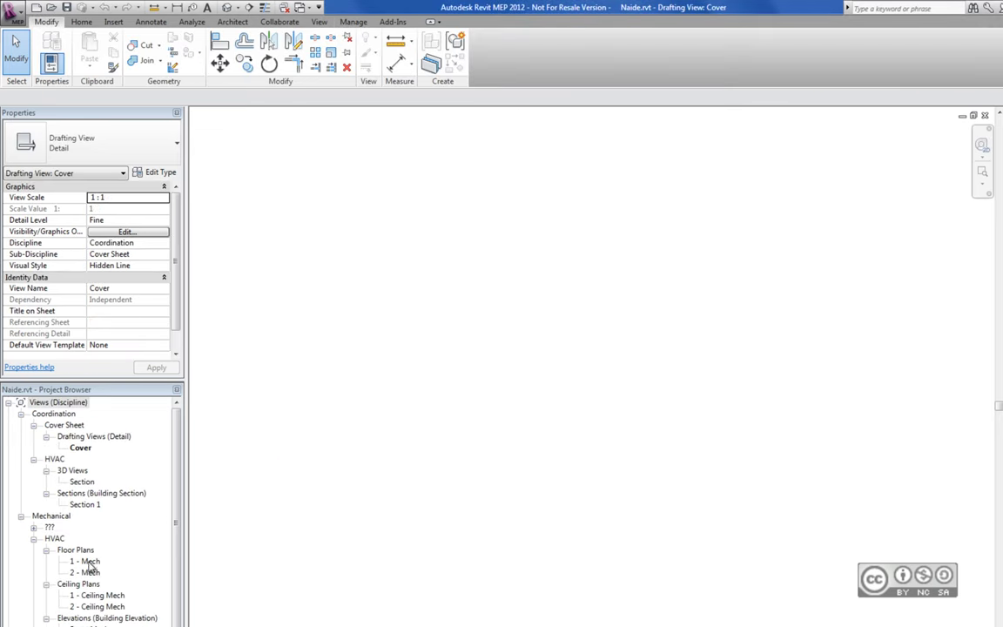
Open the 1 - Mech floor plan and inspect the upper-left supply diffuser
double_click(88, 561)
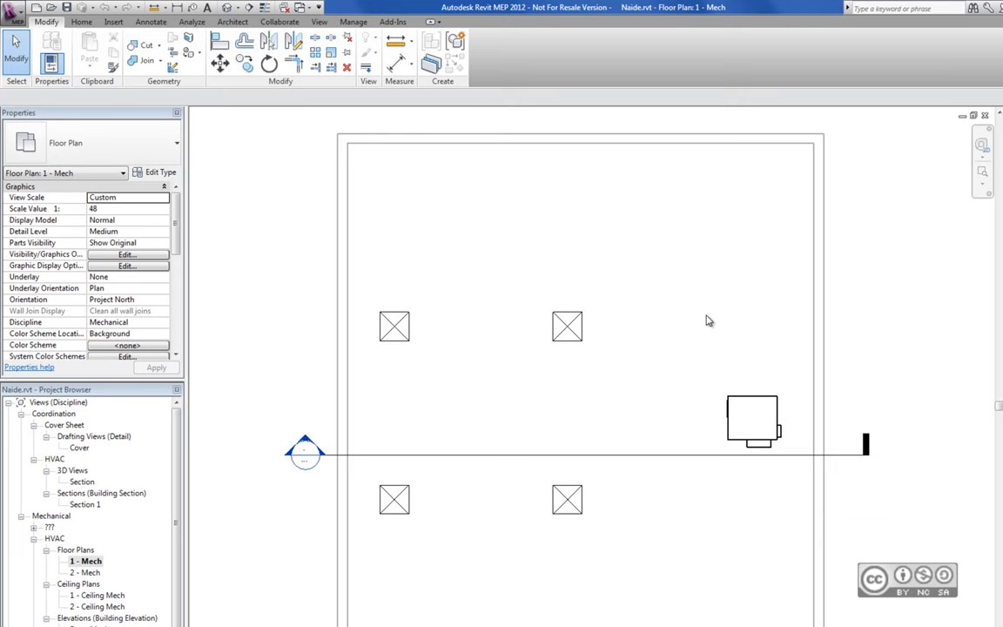
click(387, 314)
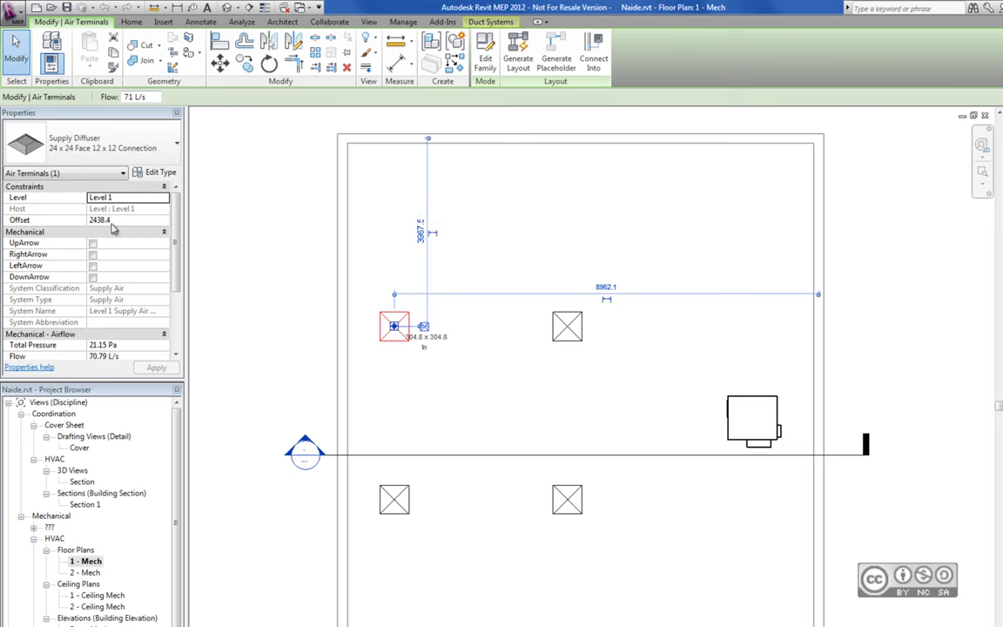
click(354, 342)
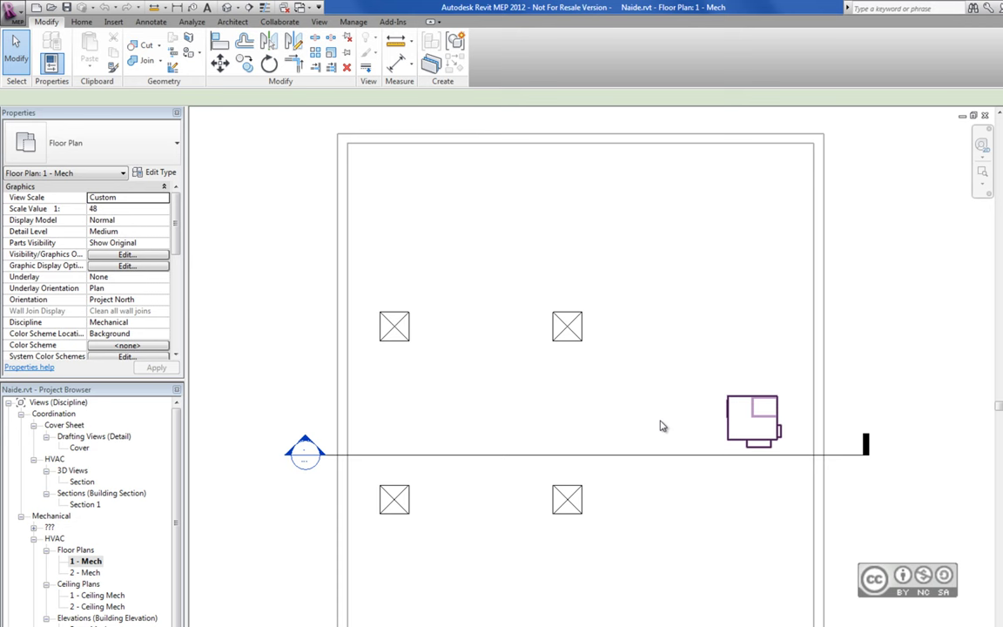
Inspect the VAV unit, then select the 283.17 L/s Supply Air duct system
click(750, 418)
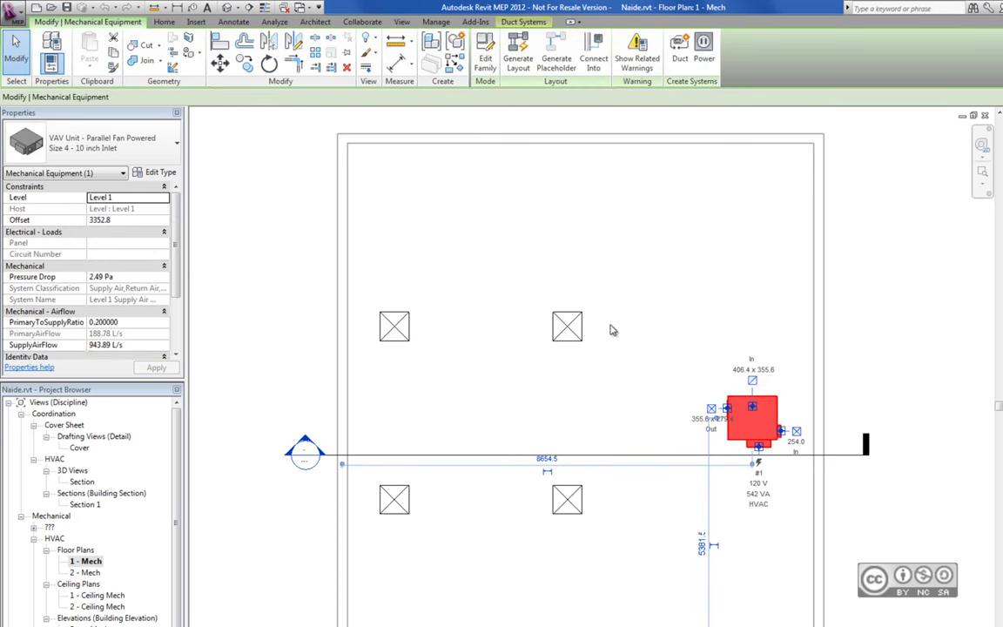
click(583, 296)
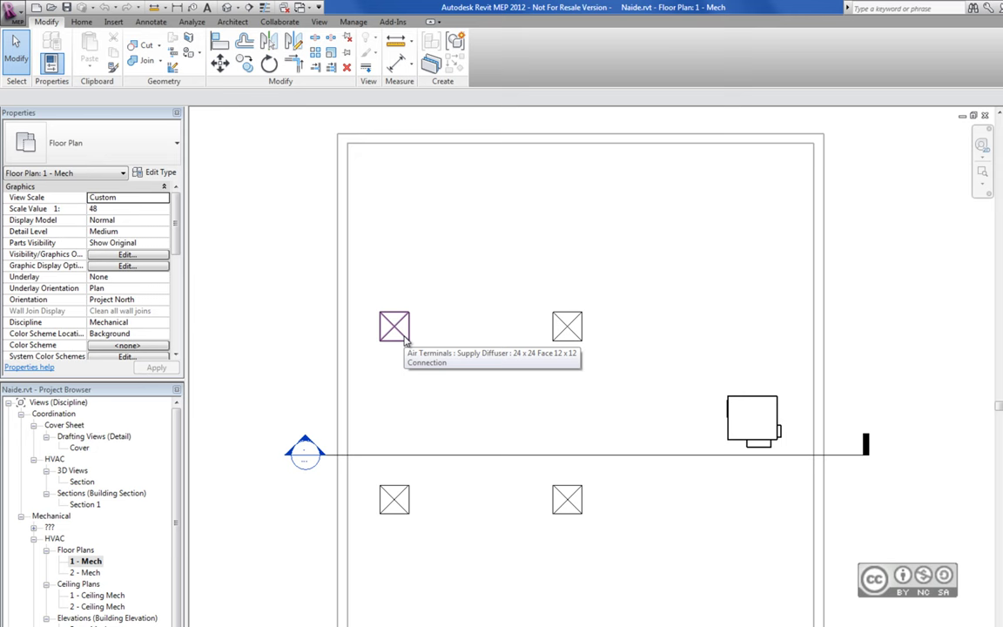
key(Tab)
click(404, 340)
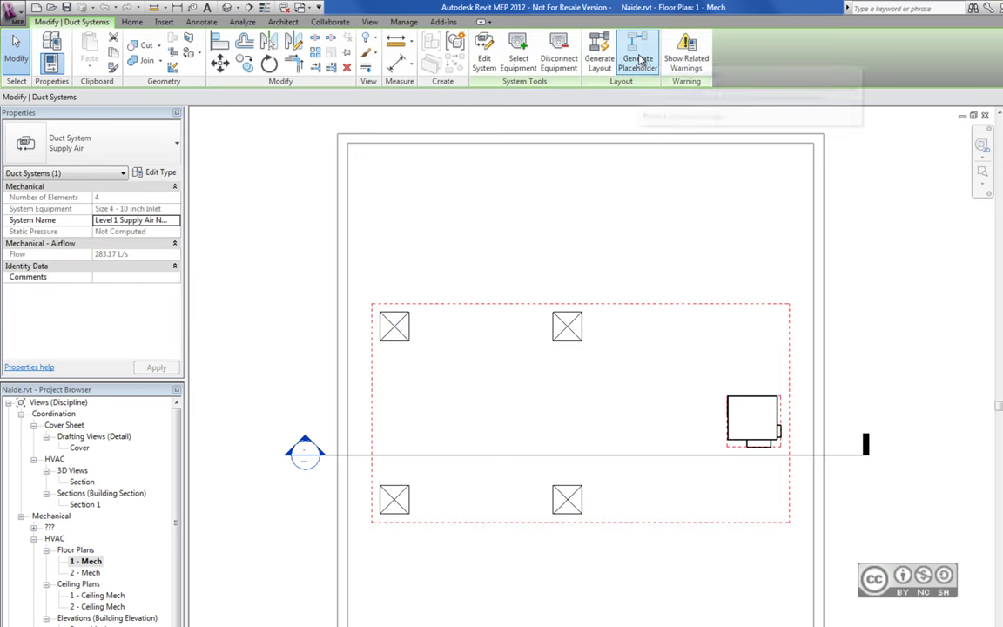
mouse_move(636, 54)
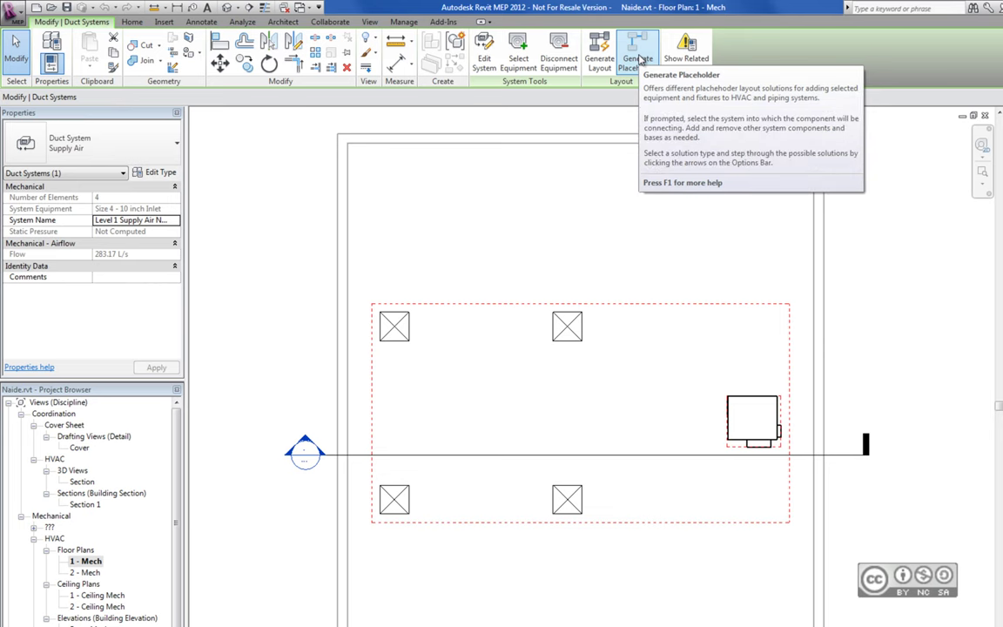
Generate a duct layout and review the Main and Branch duct types in Duct Conversion Settings
click(642, 59)
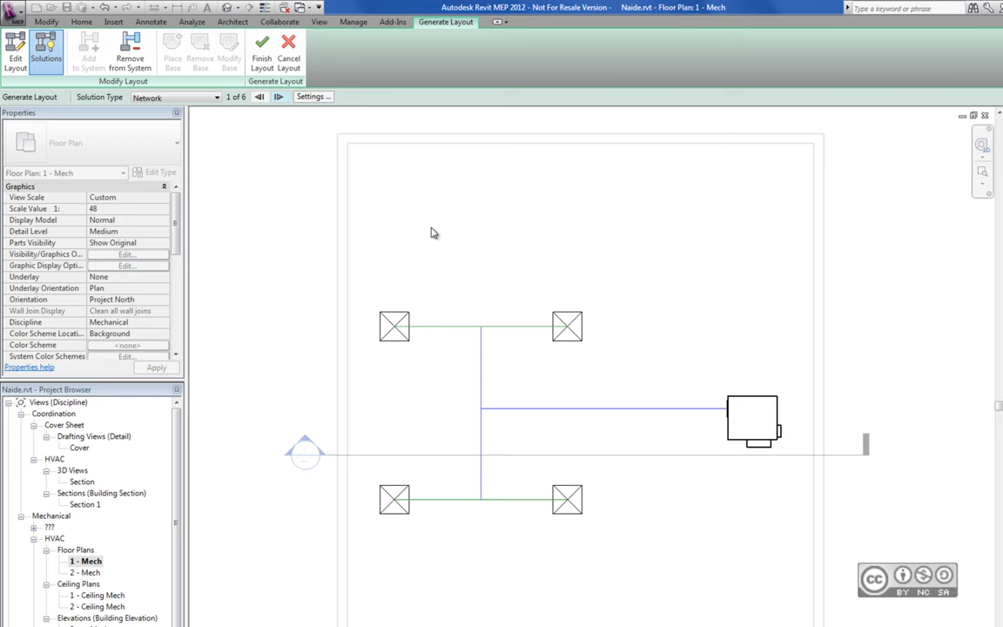
click(311, 97)
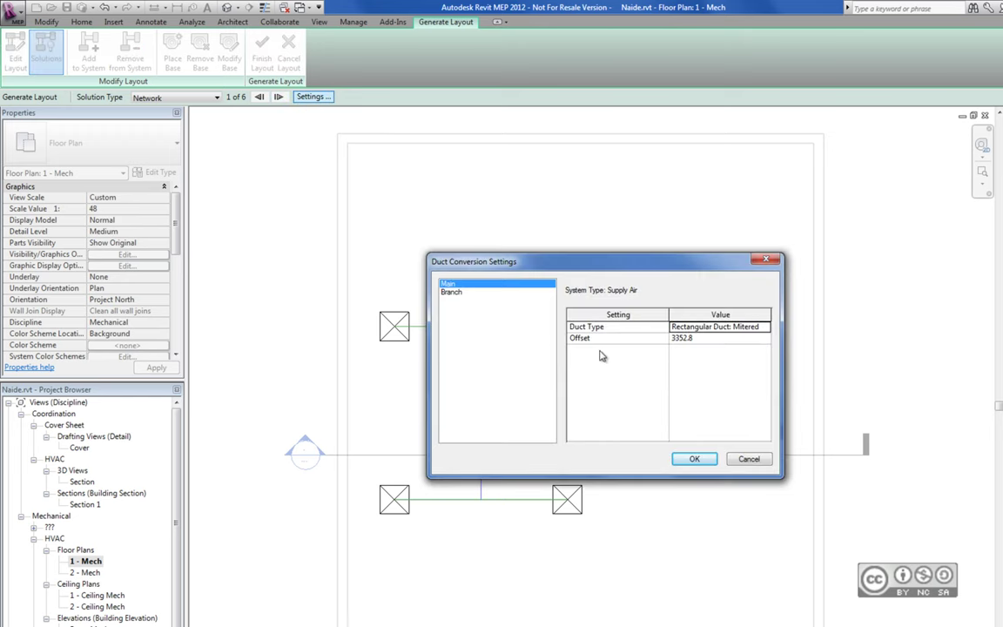
click(688, 327)
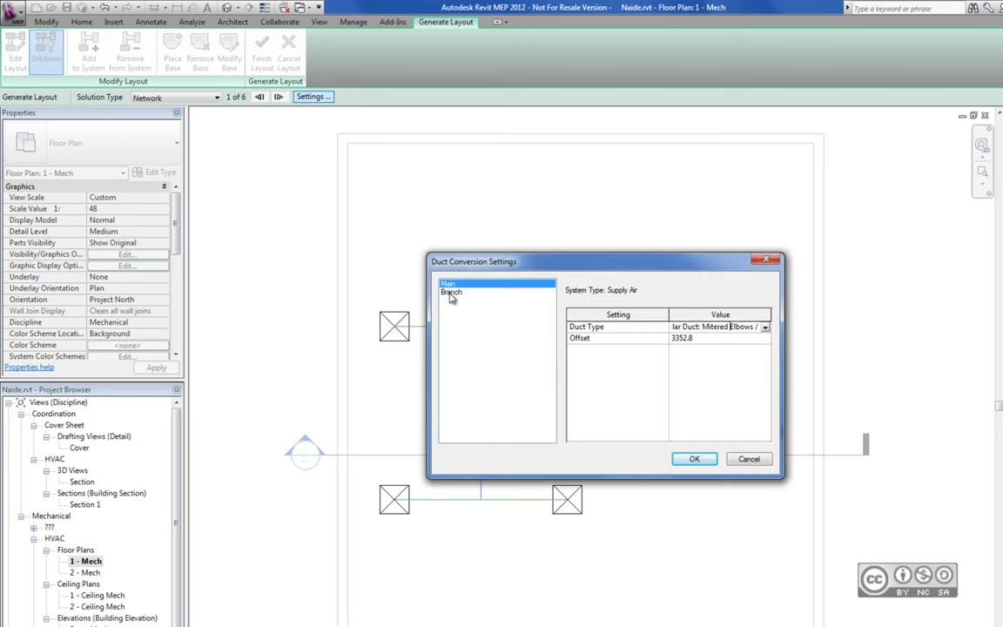
click(451, 294)
click(765, 327)
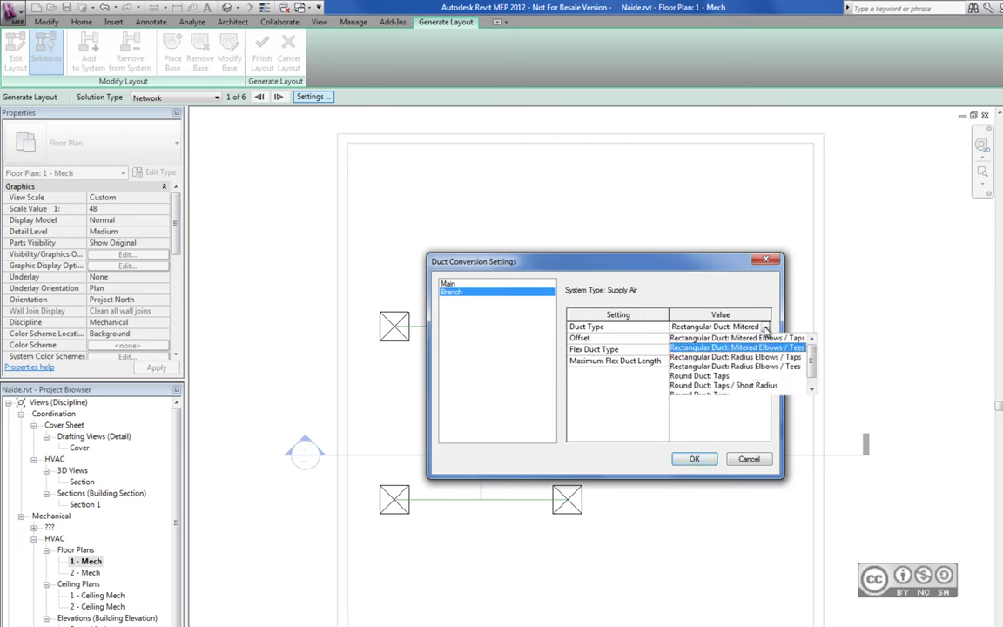
click(450, 284)
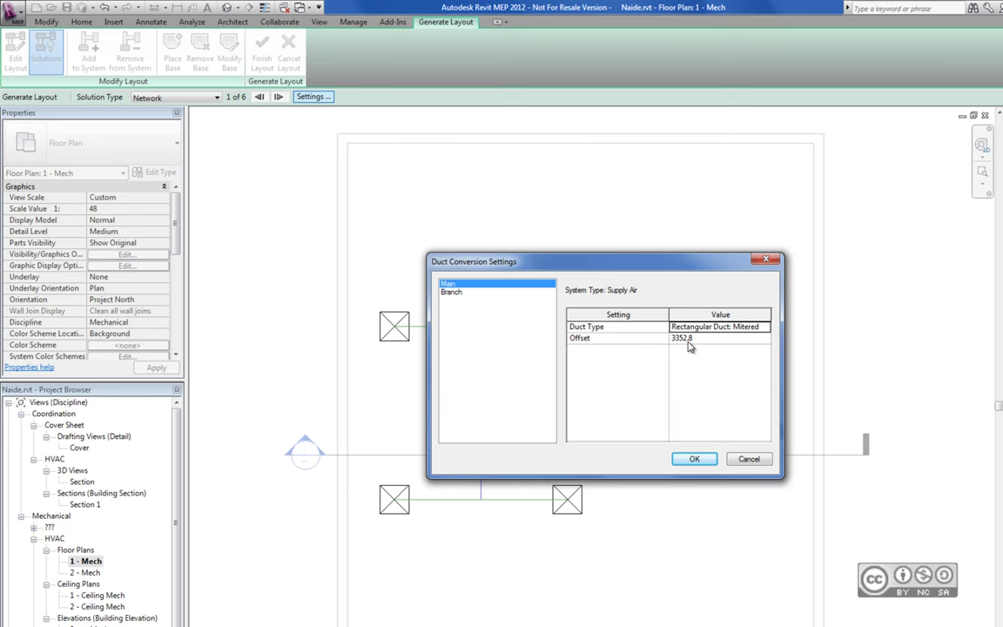
key(Return)
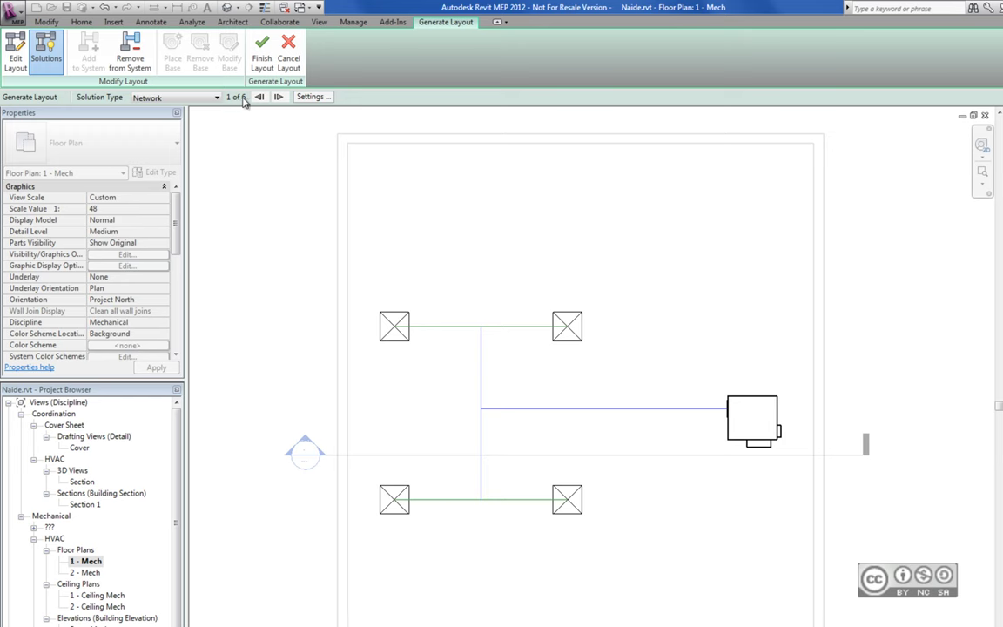
Accept the duct layout, then convert the remaining main duct placeholder to rectangular duct in 3D
click(261, 51)
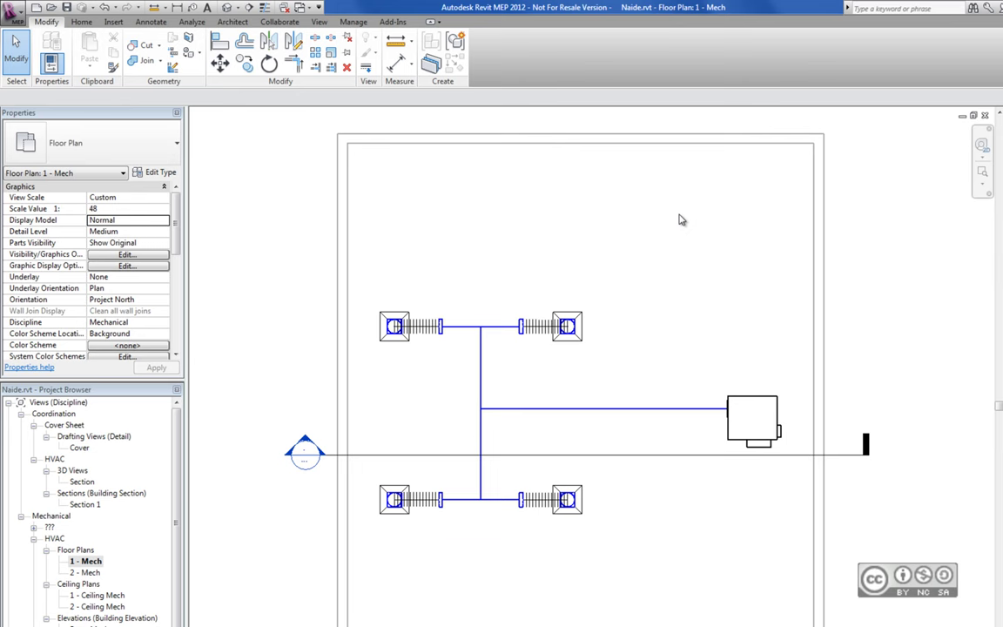
click(230, 10)
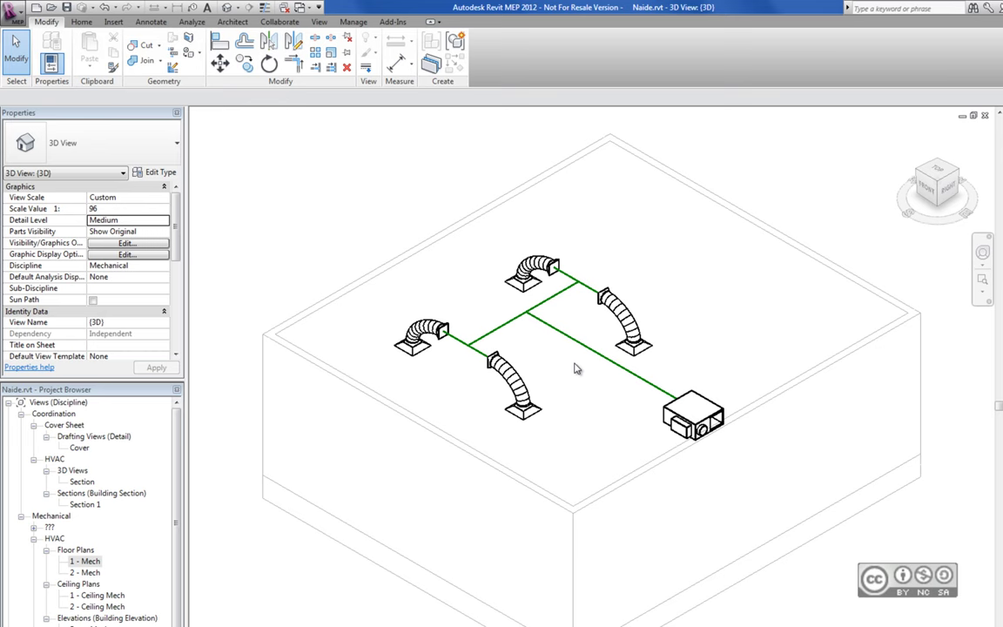
click(647, 388)
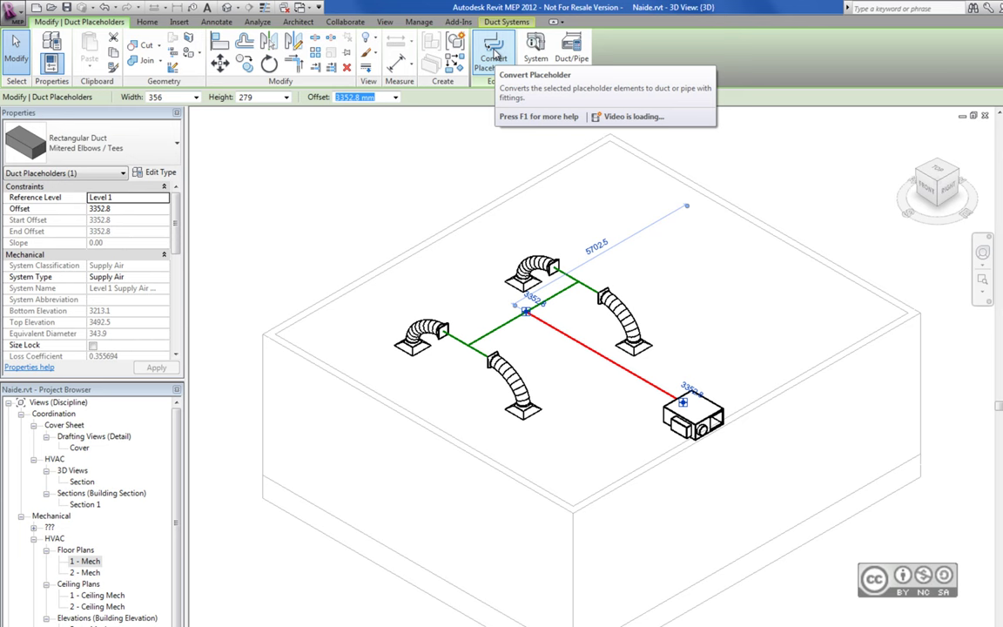
click(493, 55)
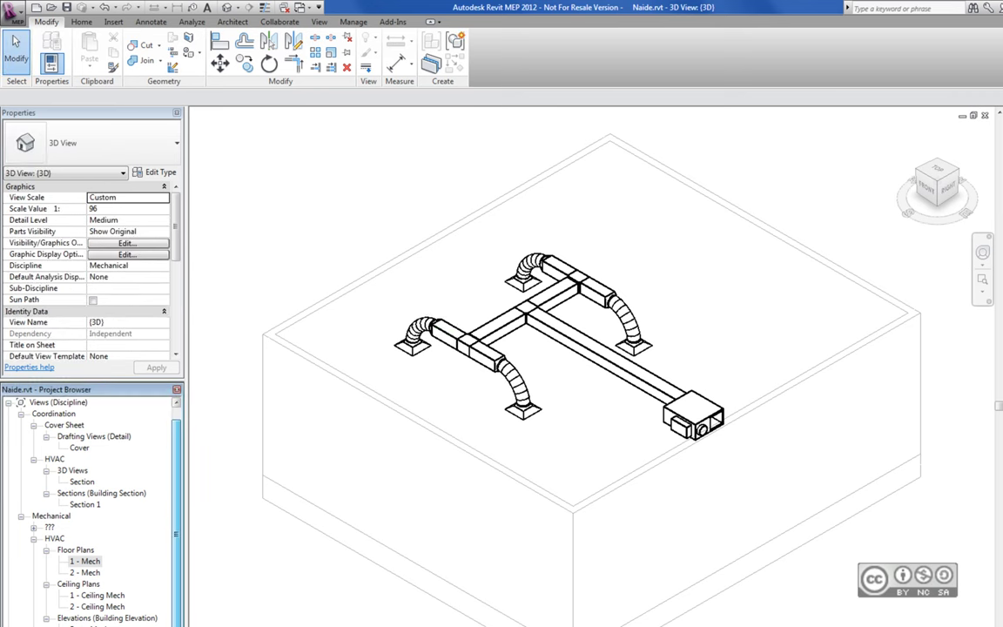
scroll(87, 505, down, 1)
scroll(87, 505, down, 1)
scroll(88, 505, down, 2)
scroll(88, 505, down, 1)
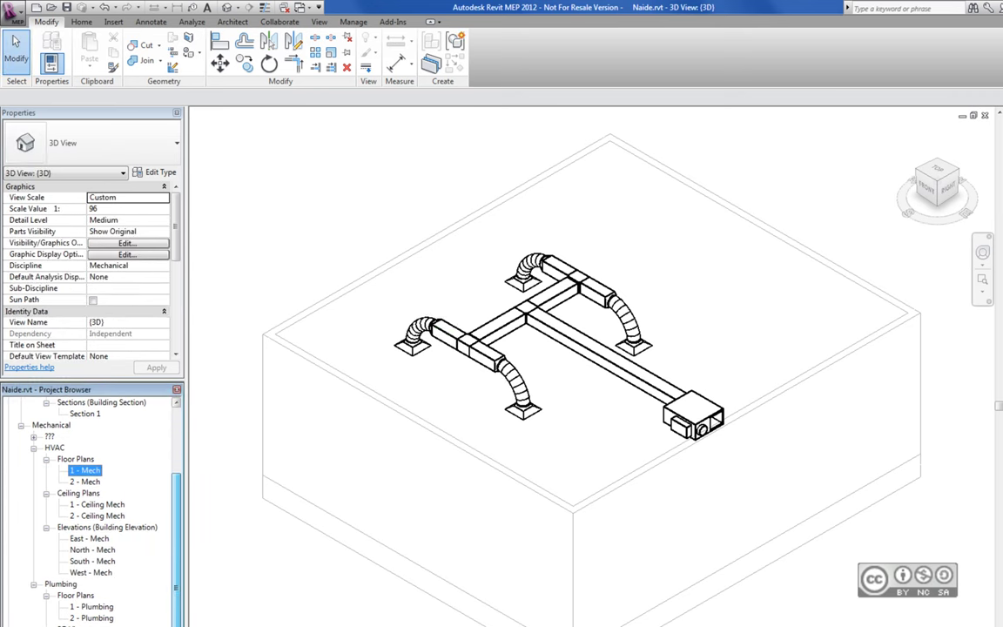
scroll(88, 453, up, 1)
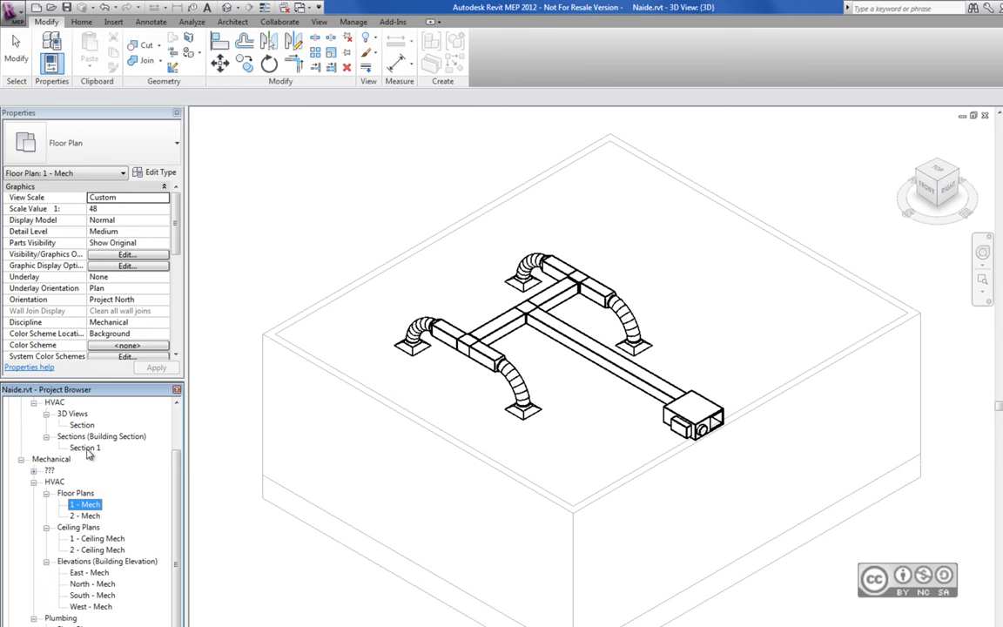
In Section 1, split the main duct beside the beam and delete the piece running through it
double_click(87, 448)
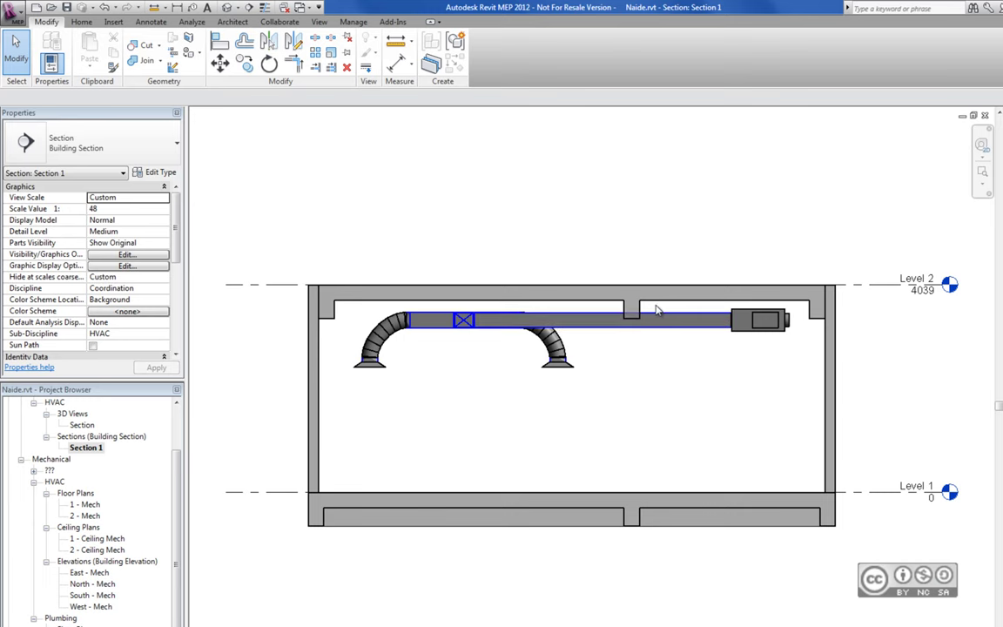
scroll(638, 342, up, 2)
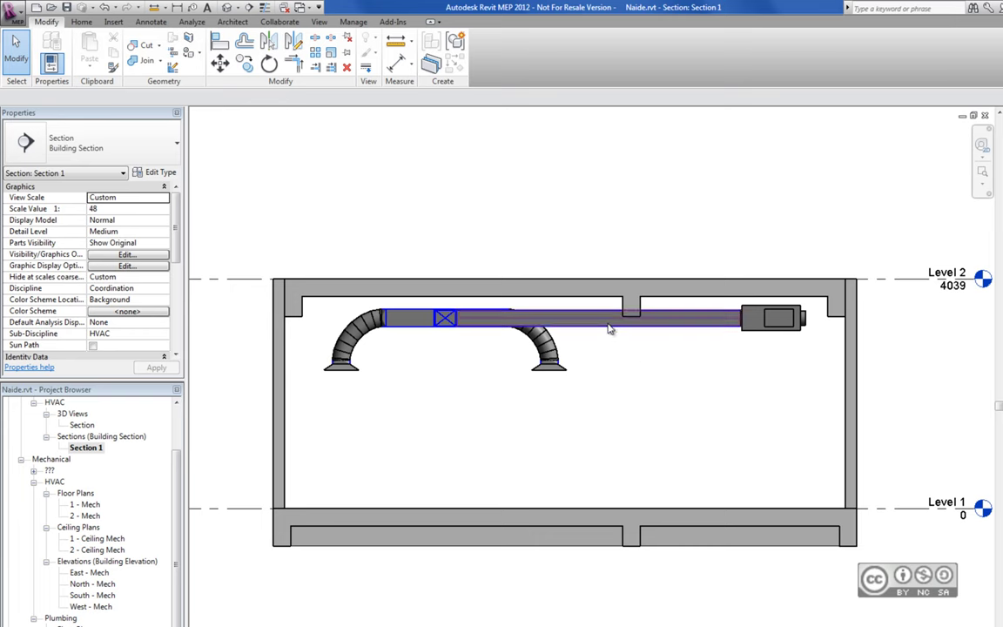
click(566, 324)
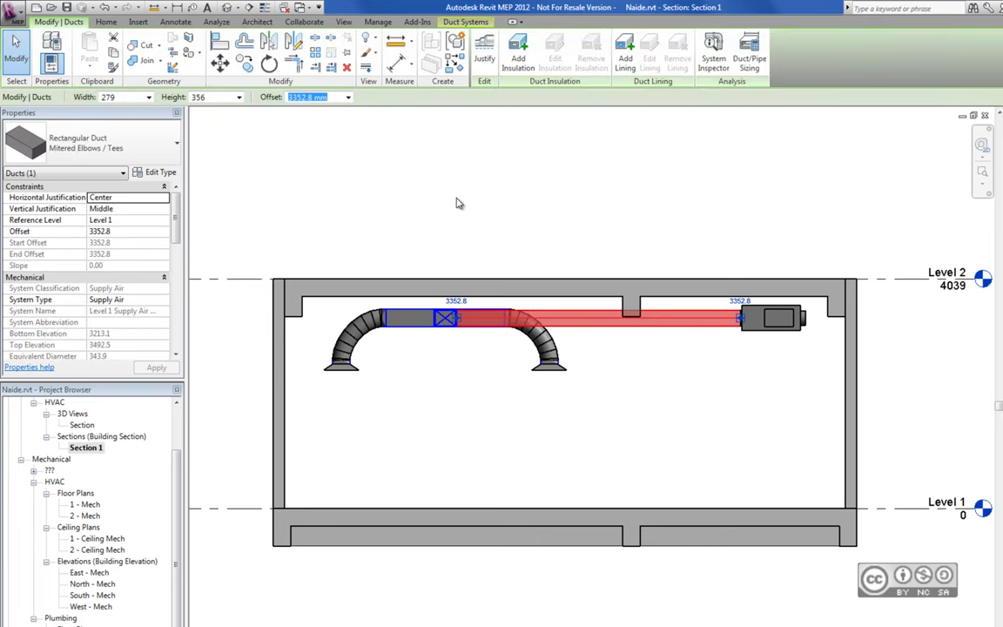
click(314, 39)
click(582, 305)
key(Escape)
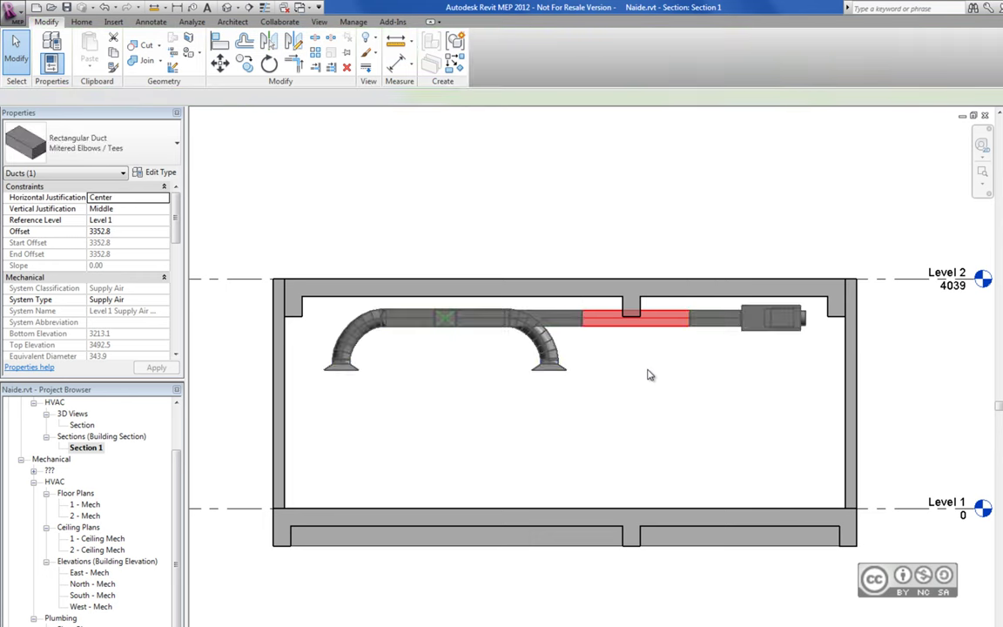
key(Delete)
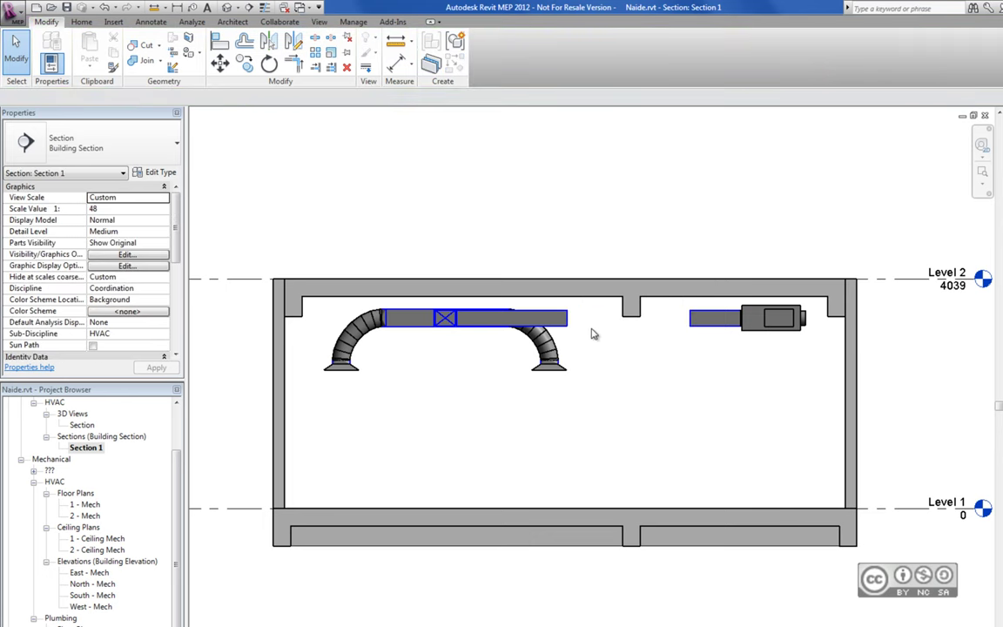
Redraw the duct from the stub with 45° offsets under the beam, reconnecting to the VAV box
click(585, 321)
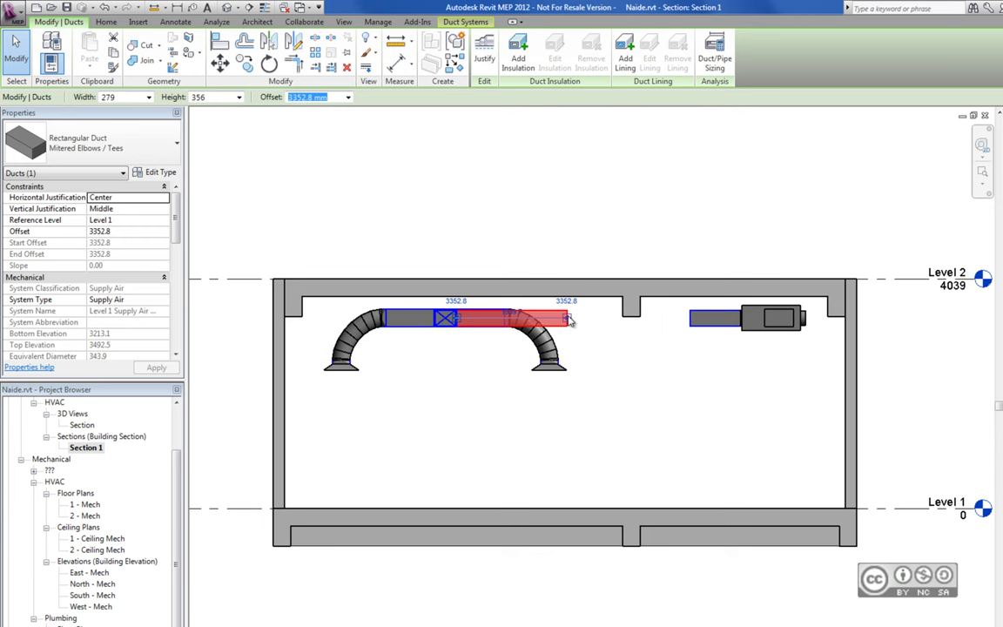
right_click(568, 317)
click(601, 376)
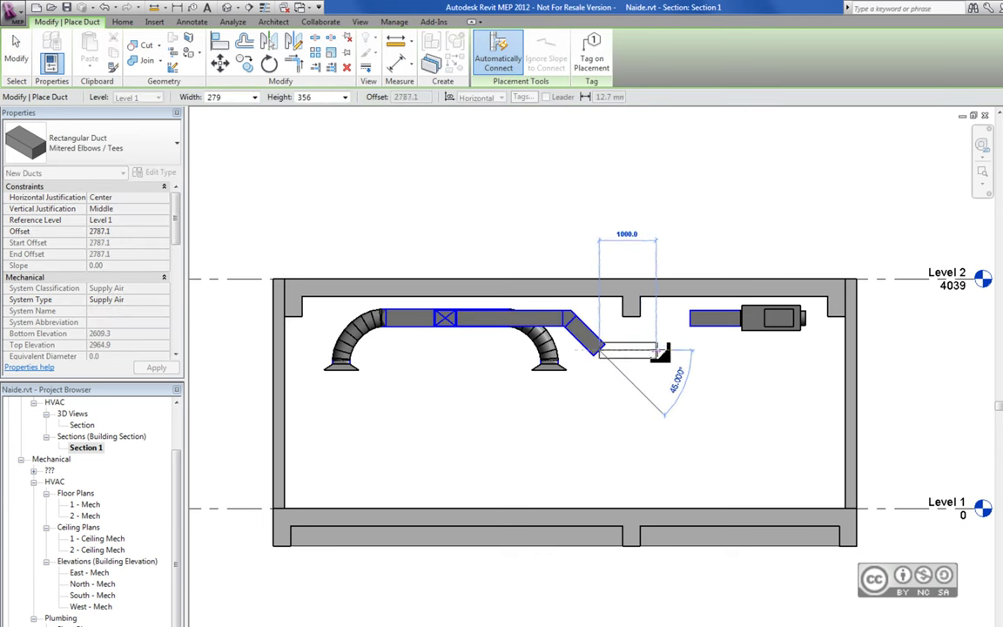
click(655, 350)
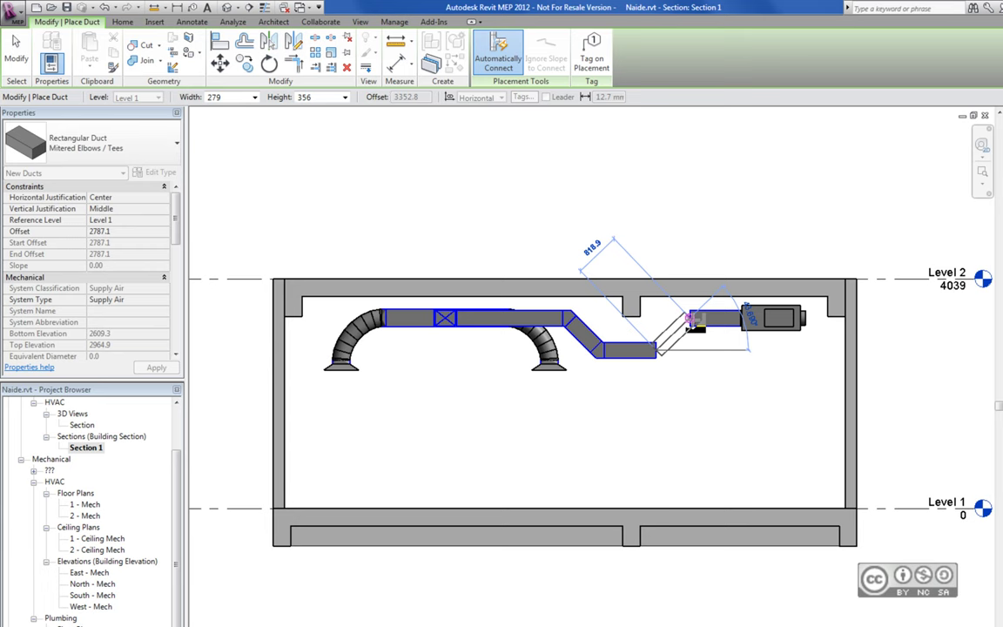
click(692, 321)
key(Escape)
key(Escape)
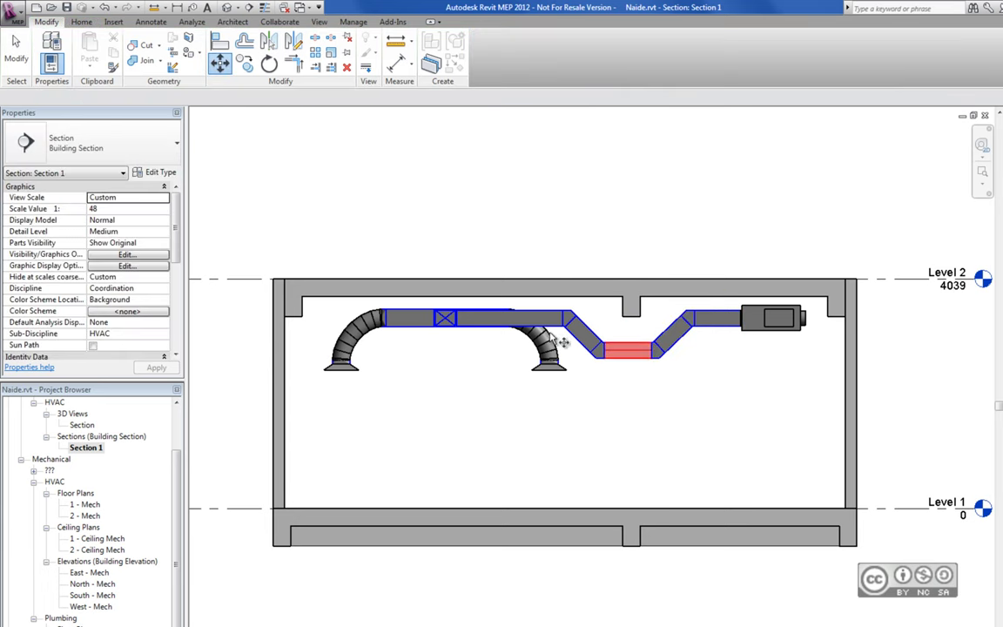
click(649, 352)
click(639, 365)
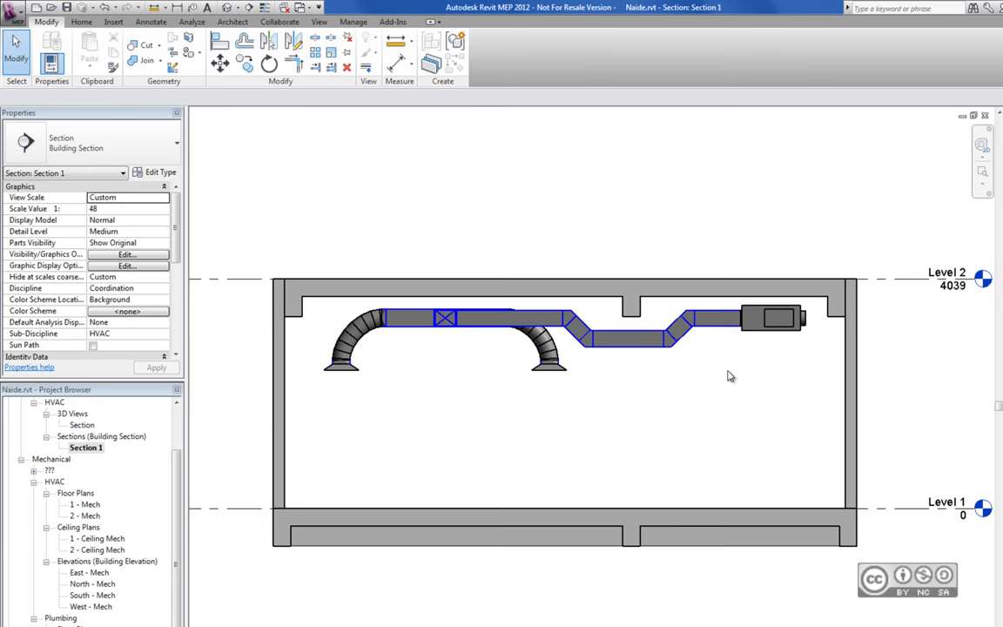
click(228, 7)
click(244, 19)
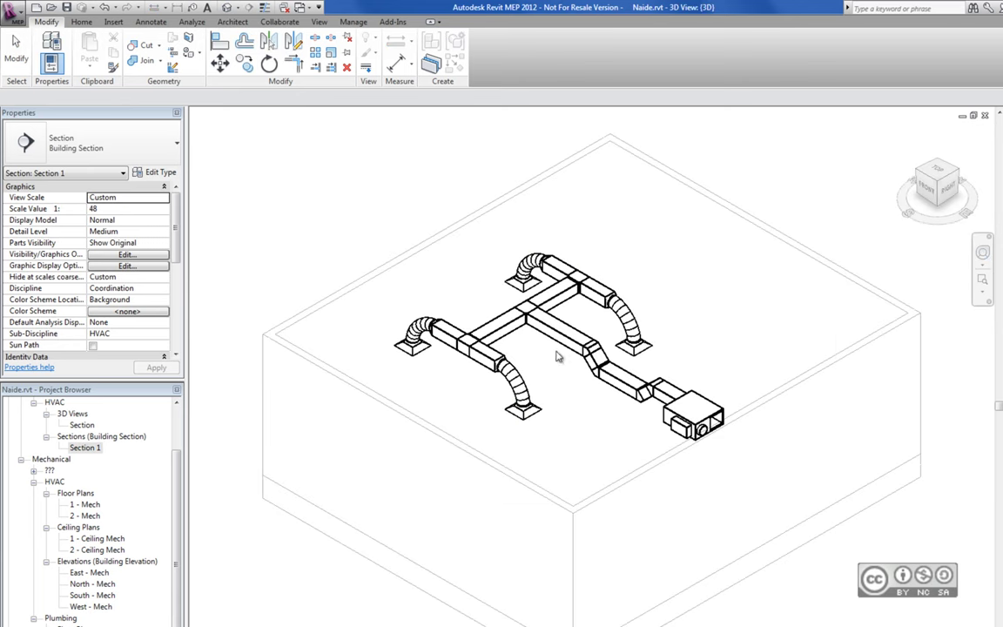
scroll(590, 413, up, 2)
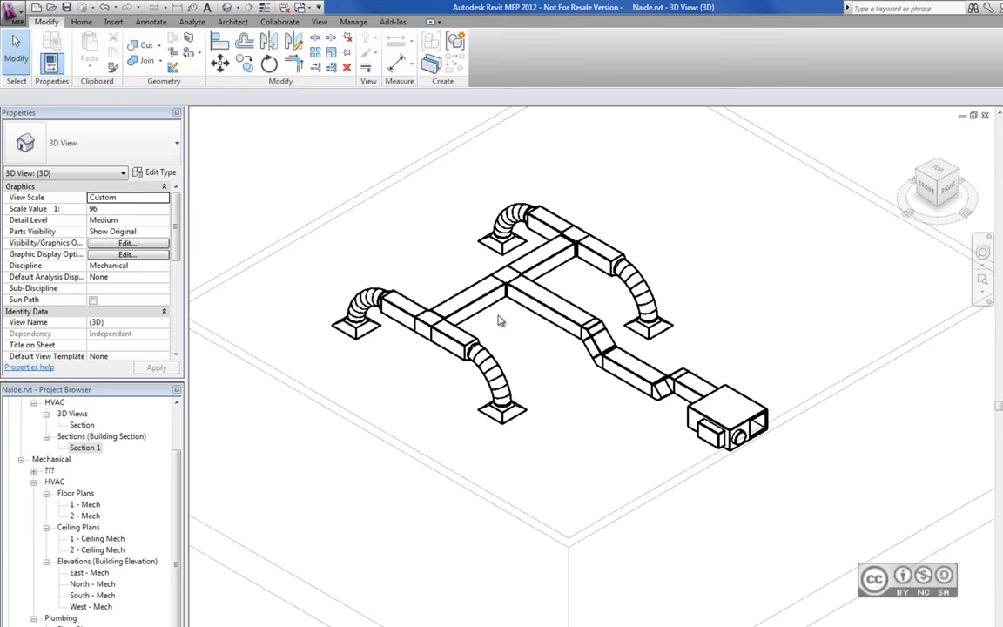
click(424, 321)
scroll(425, 373, up, 3)
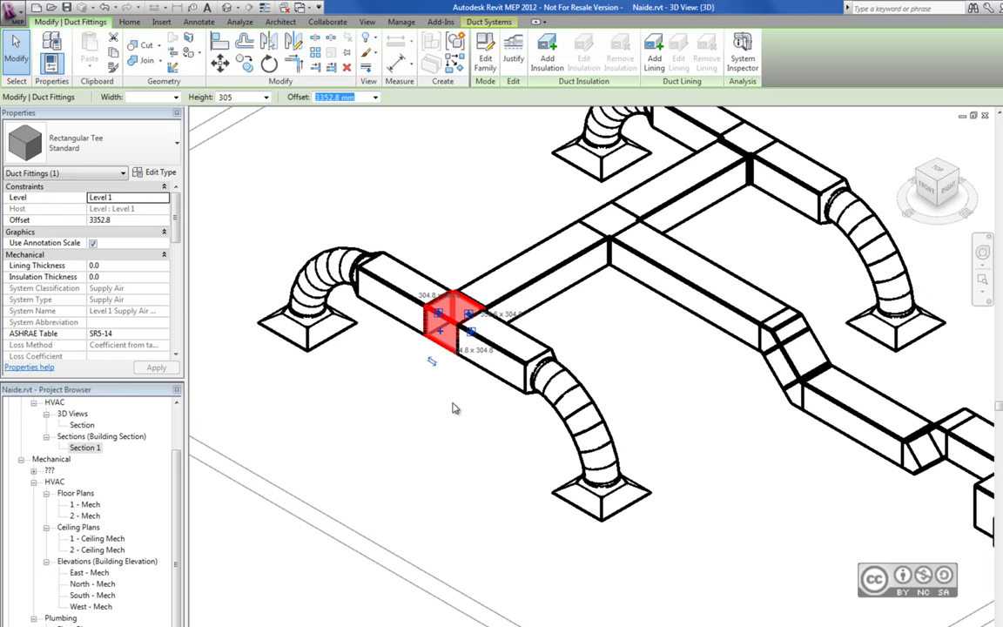
click(577, 328)
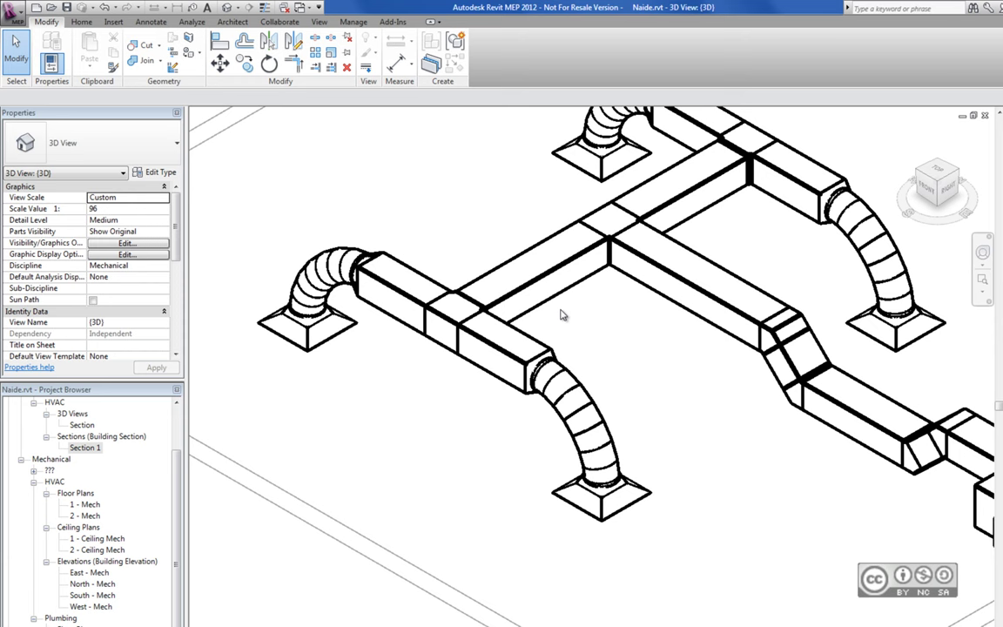
click(431, 357)
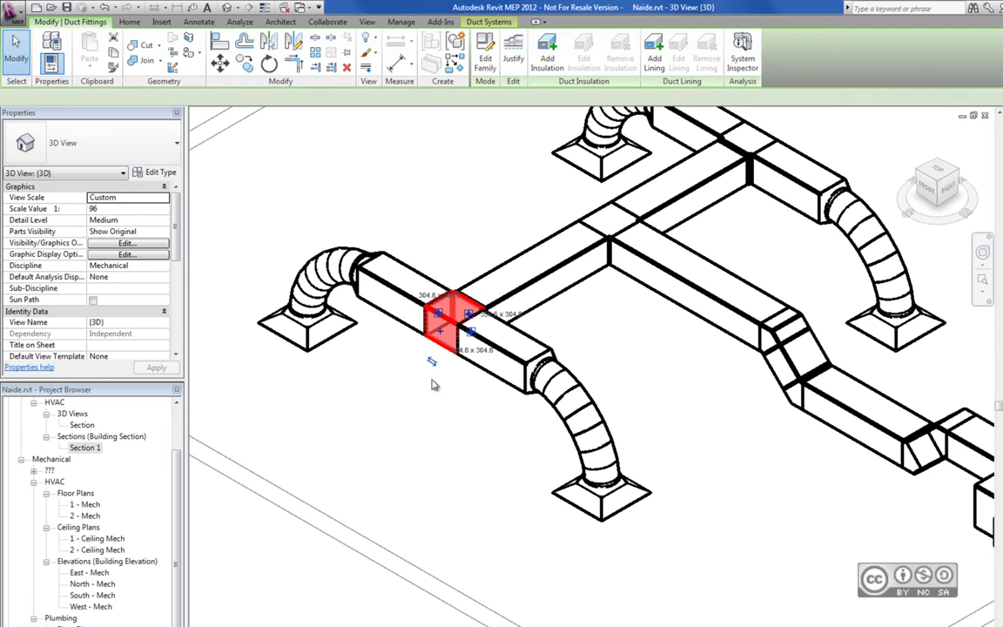
click(446, 396)
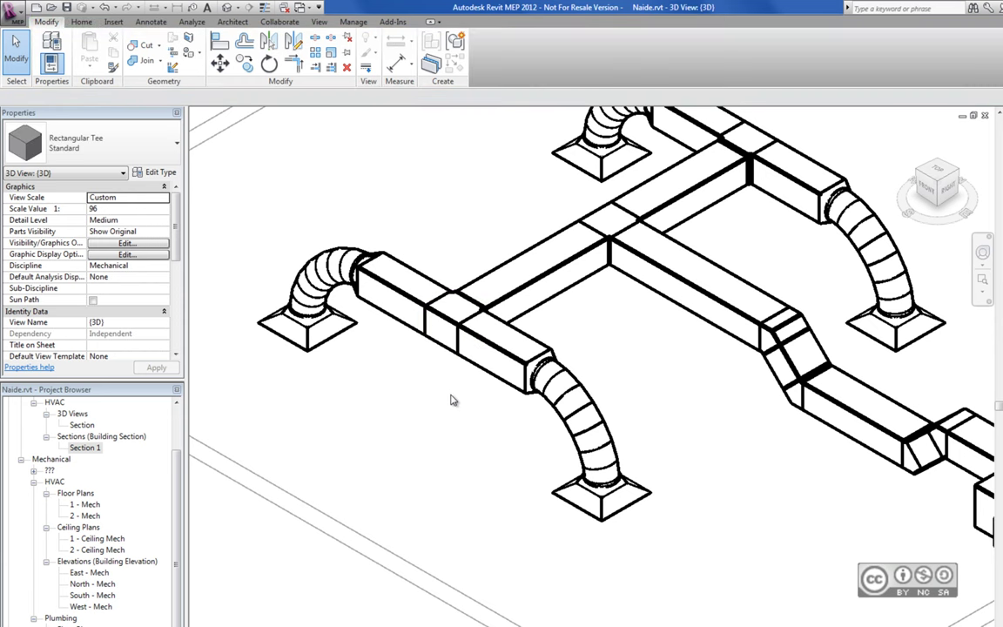
scroll(451, 400, down, 2)
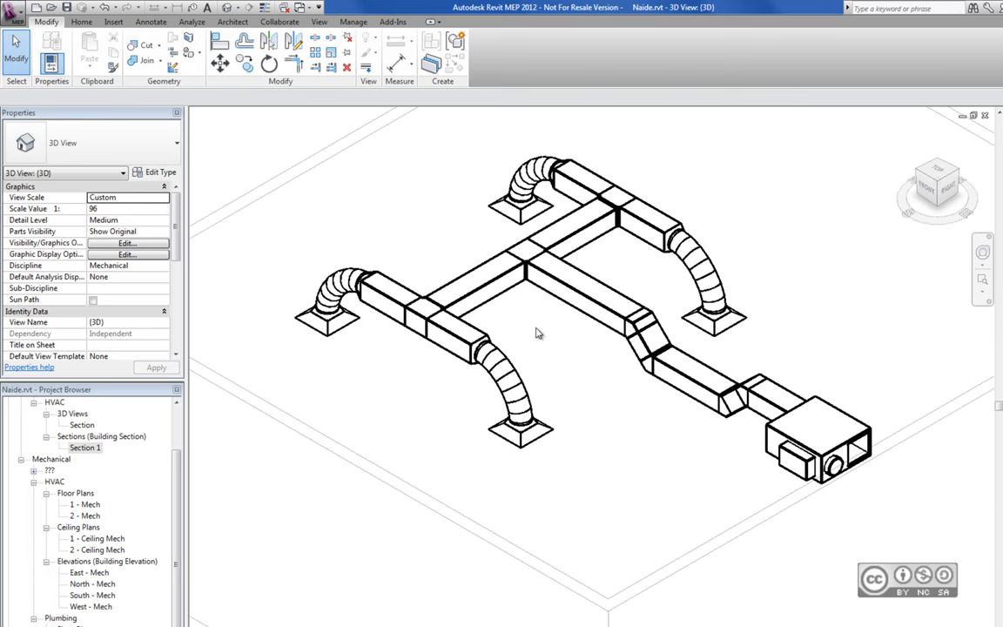